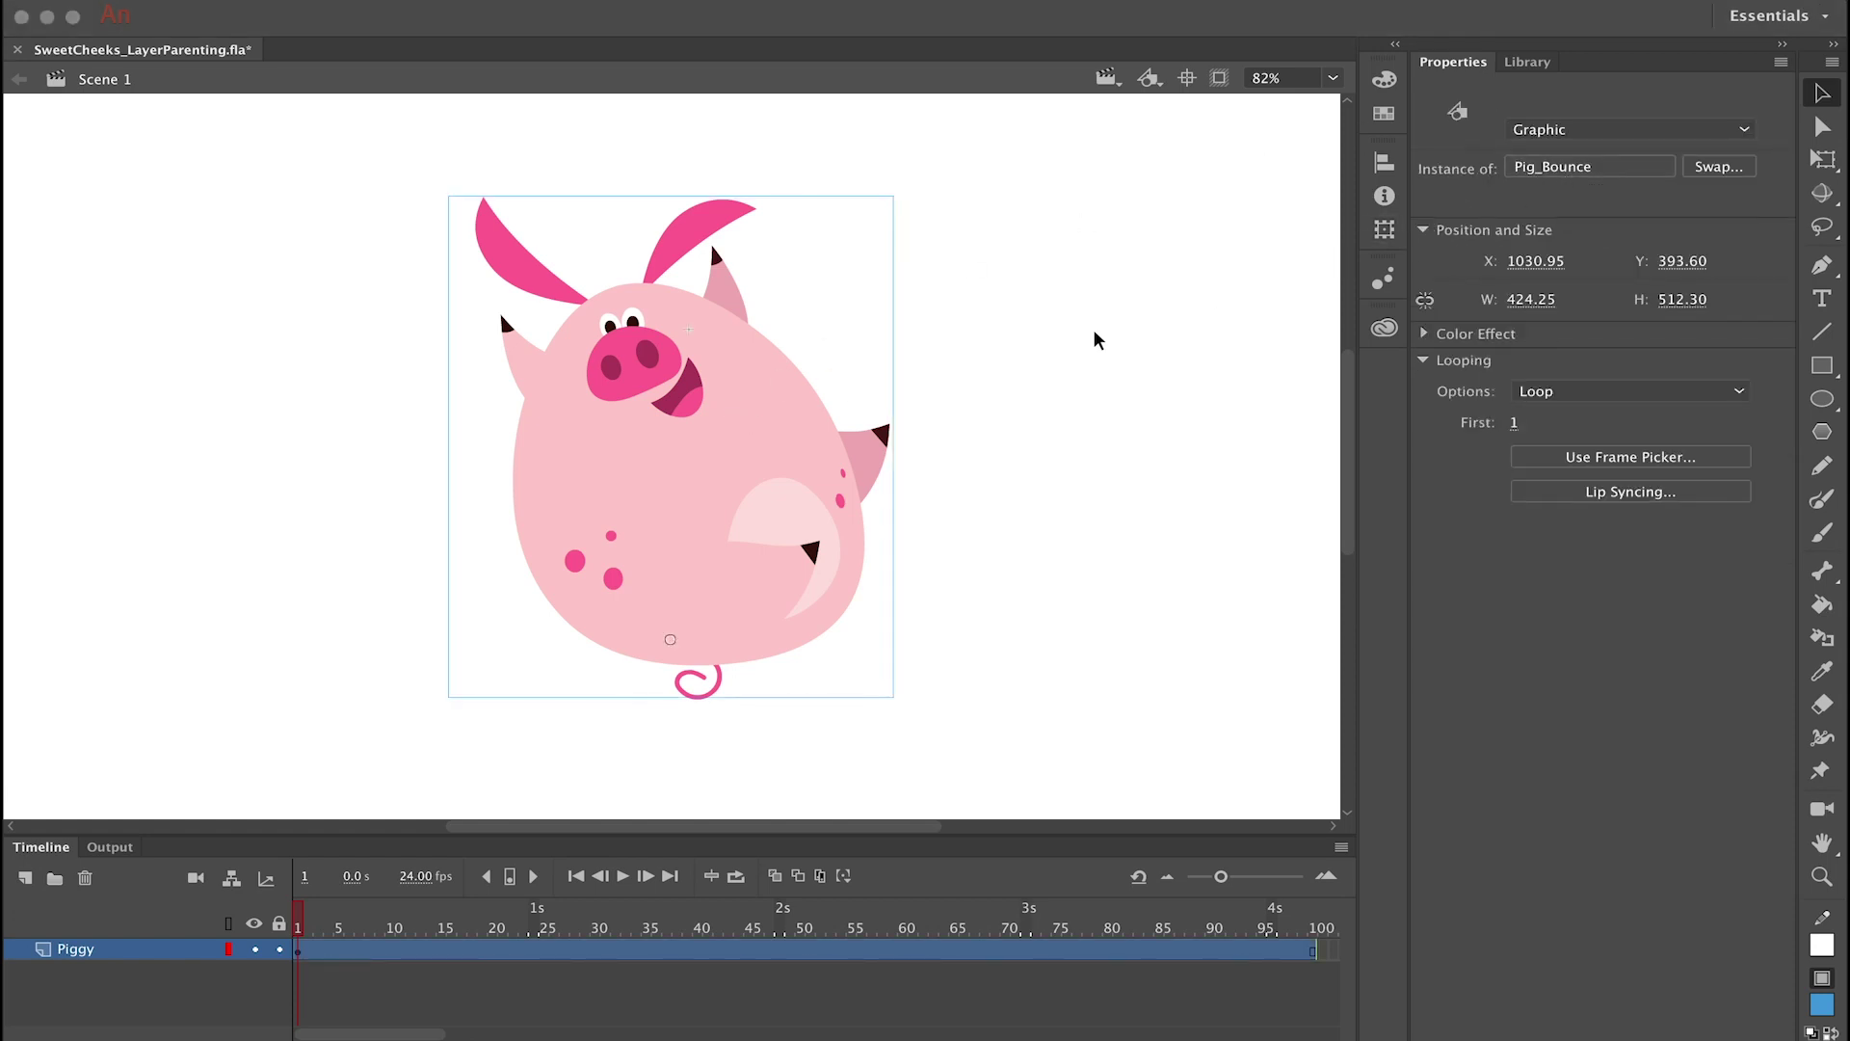
Step: Nudge Pig_Bounce about 30 px right, open it for editing and enlarge the timeline
{"action": "mouse_move", "coordinate": [661, 475]}
{"action": "left_mouse_down"}
{"action": "mouse_move", "coordinate": [838, 466]}
{"action": "mouse_move", "coordinate": [669, 462]}
{"action": "left_mouse_up"}
{"action": "double_click", "coordinate": [668, 463]}
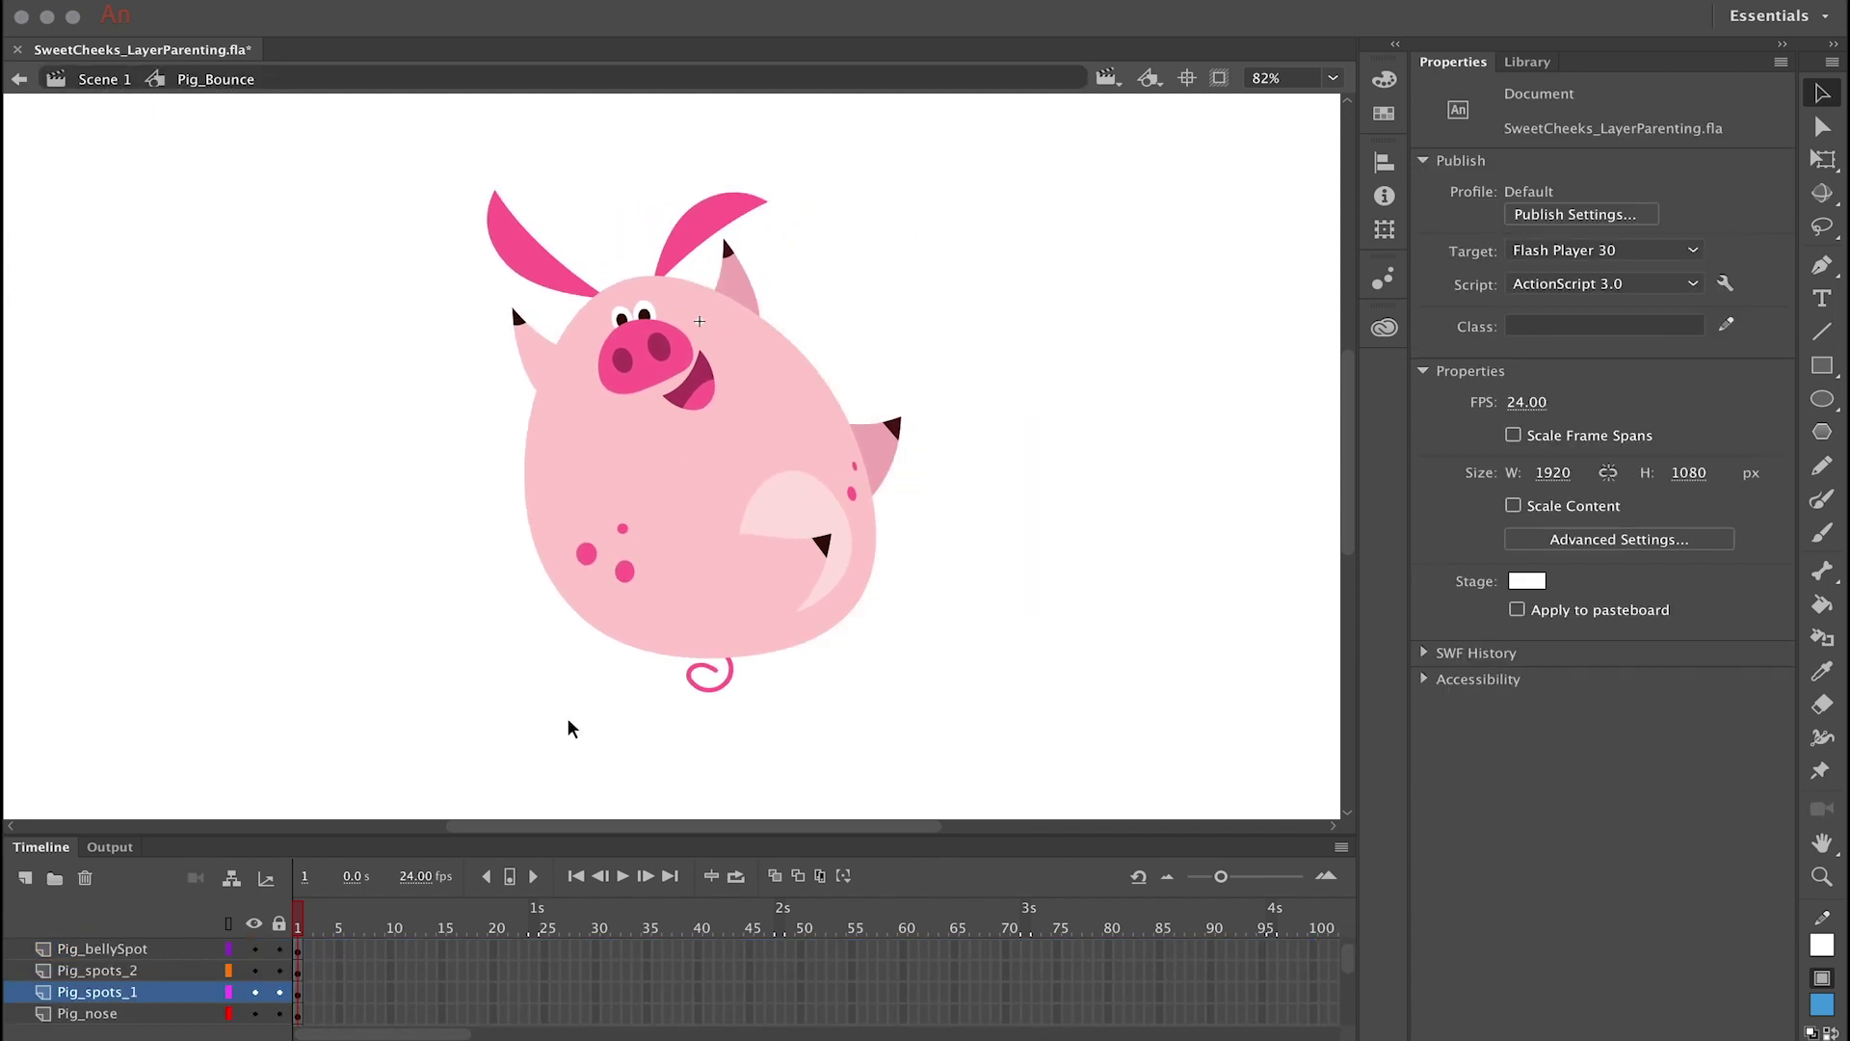
{"action": "left_click_drag", "start_coordinate": [569, 834], "coordinate": [568, 528]}
Step: Step through each body-part layer from Pig_bellySpot to Pig_Arm, then zoom in on Pig_leg
{"action": "left_click", "coordinate": [154, 640]}
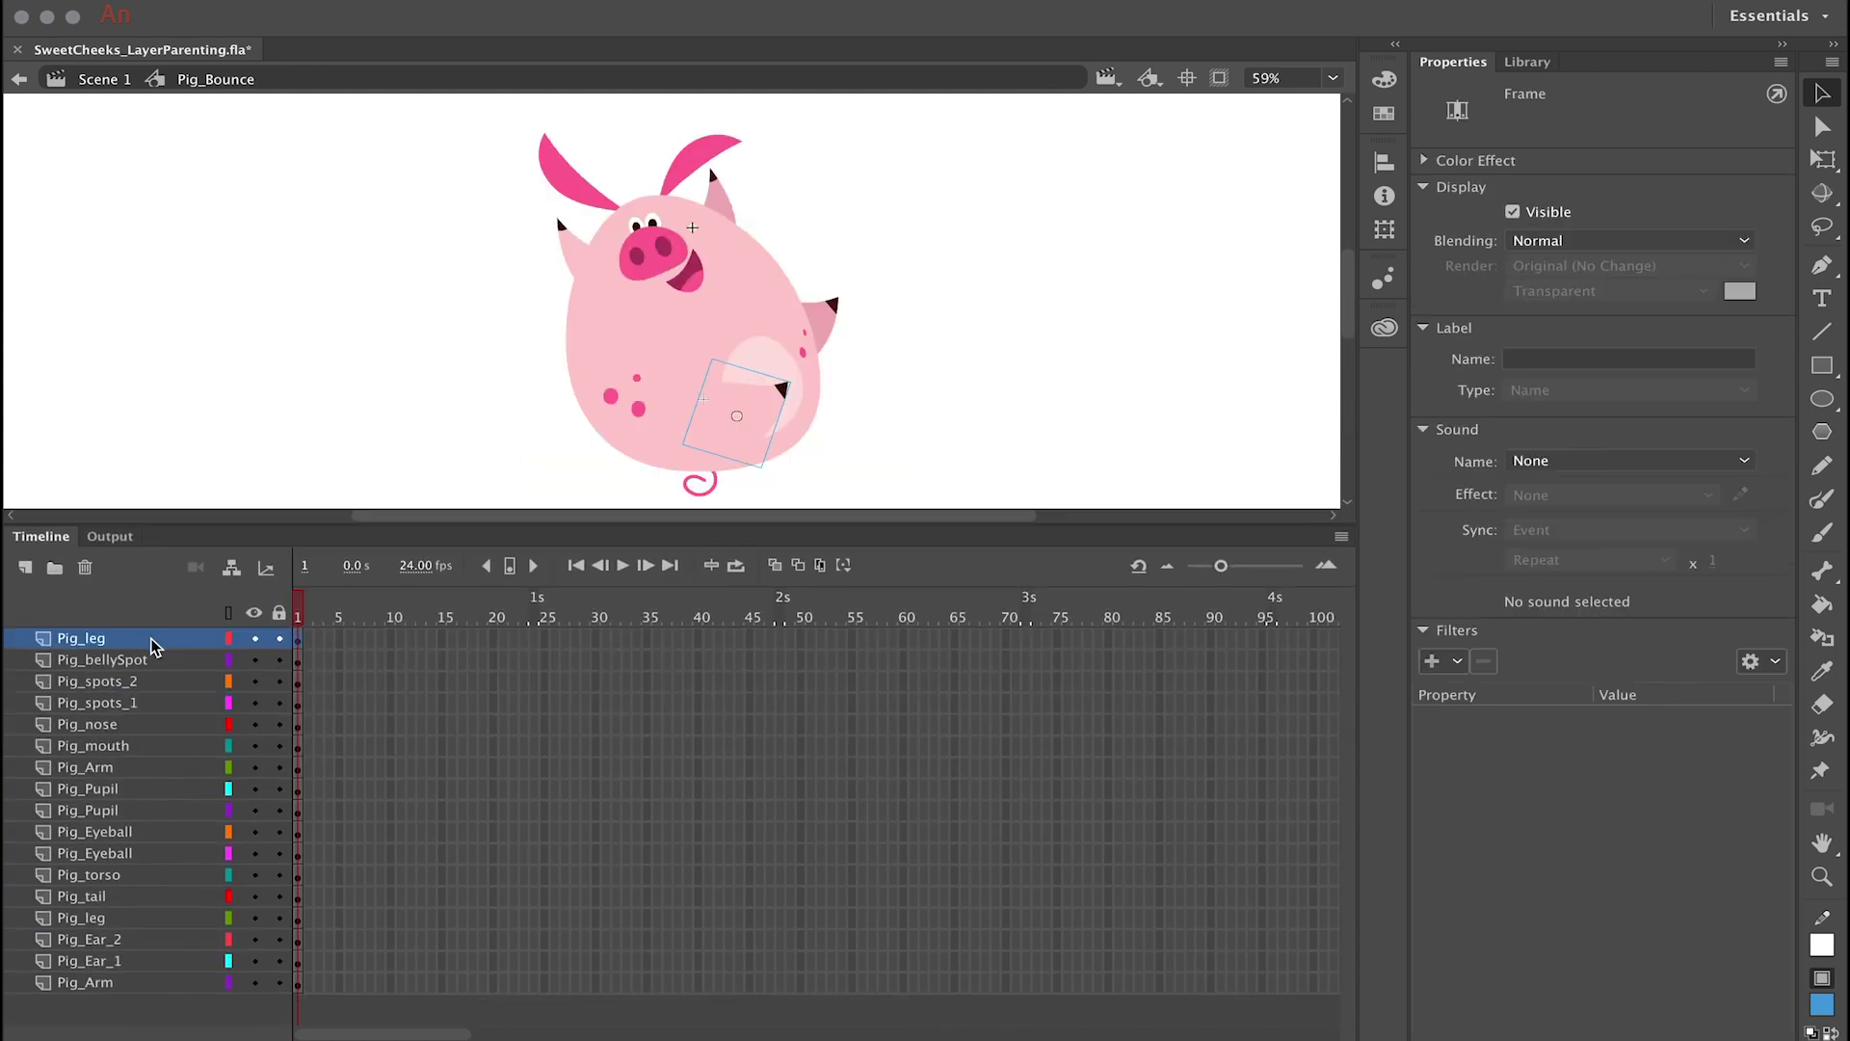
{"action": "left_click", "coordinate": [176, 681]}
{"action": "left_click", "coordinate": [176, 703]}
{"action": "left_click", "coordinate": [175, 723]}
{"action": "left_click", "coordinate": [174, 745]}
{"action": "left_click", "coordinate": [173, 767]}
{"action": "left_click", "coordinate": [171, 788]}
{"action": "left_click", "coordinate": [173, 809]}
{"action": "left_click", "coordinate": [174, 831]}
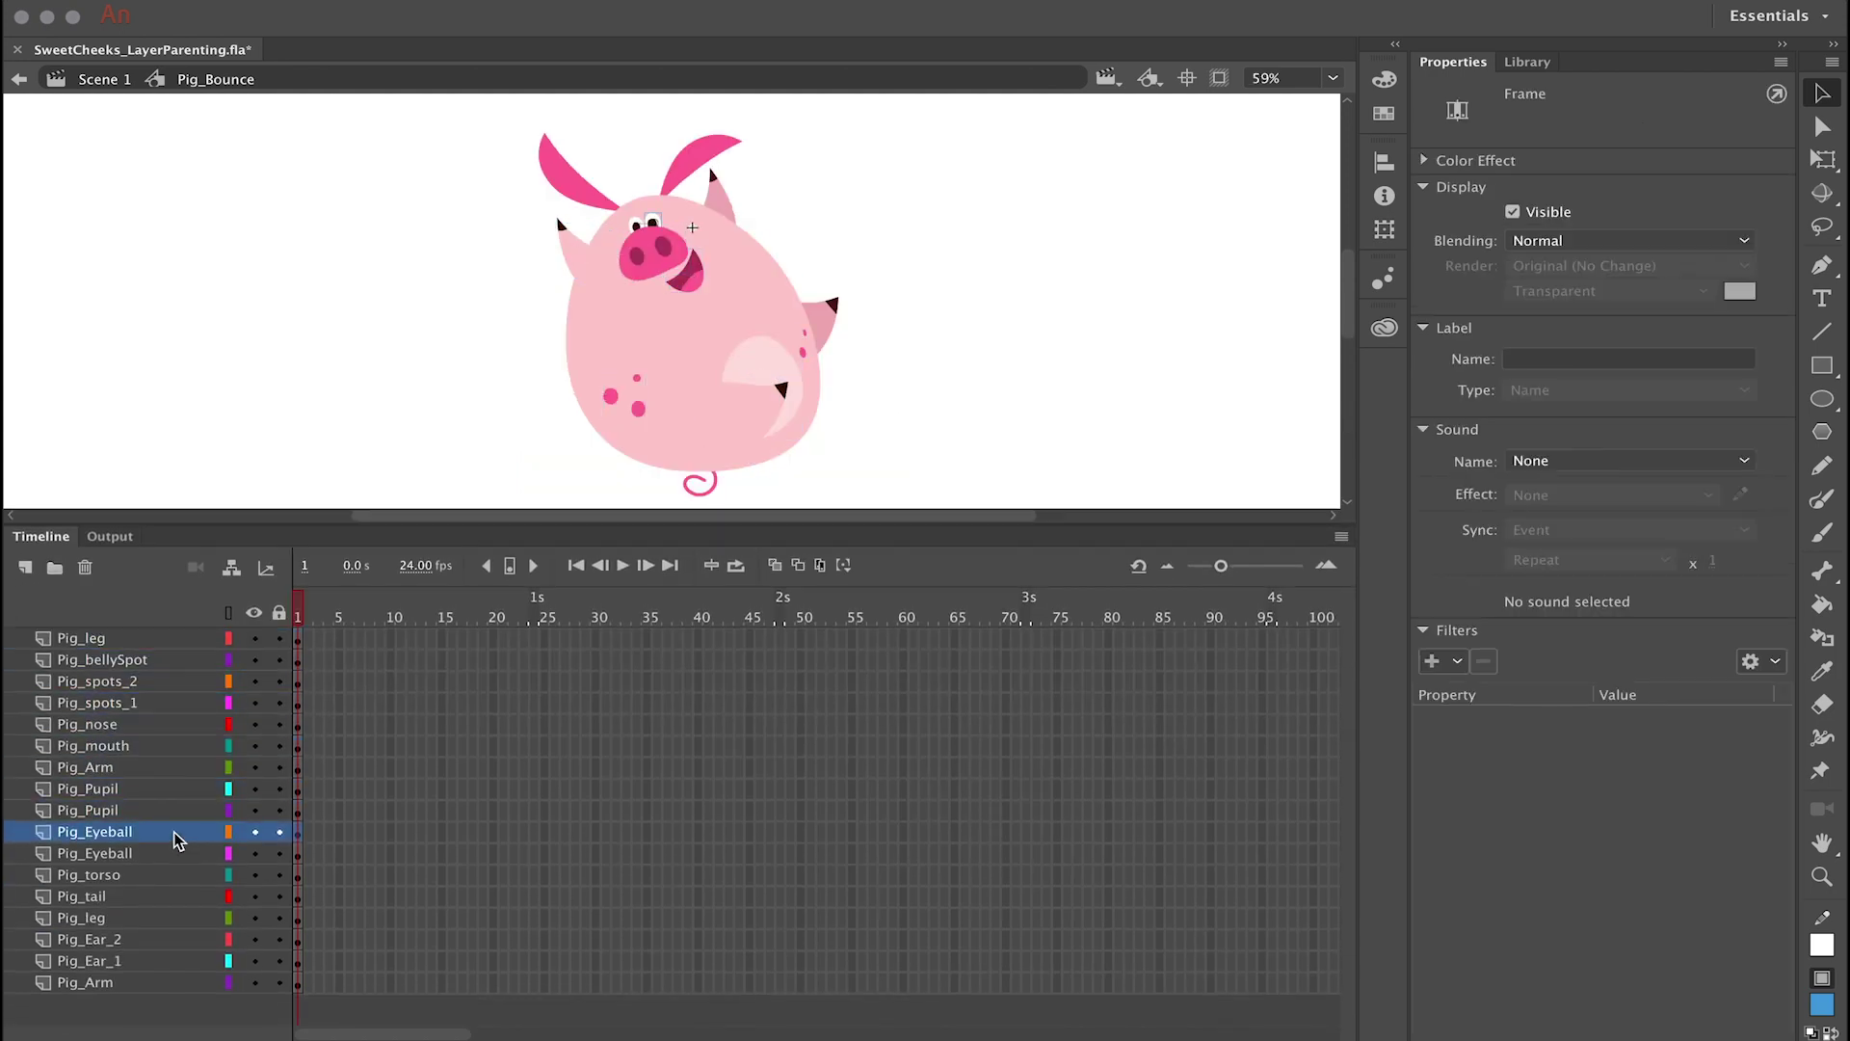
{"action": "left_click", "coordinate": [173, 853]}
{"action": "left_click", "coordinate": [173, 874]}
{"action": "left_click", "coordinate": [174, 895]}
{"action": "left_click", "coordinate": [174, 918]}
{"action": "left_click", "coordinate": [174, 938]}
{"action": "left_click", "coordinate": [174, 960]}
{"action": "left_click", "coordinate": [174, 981]}
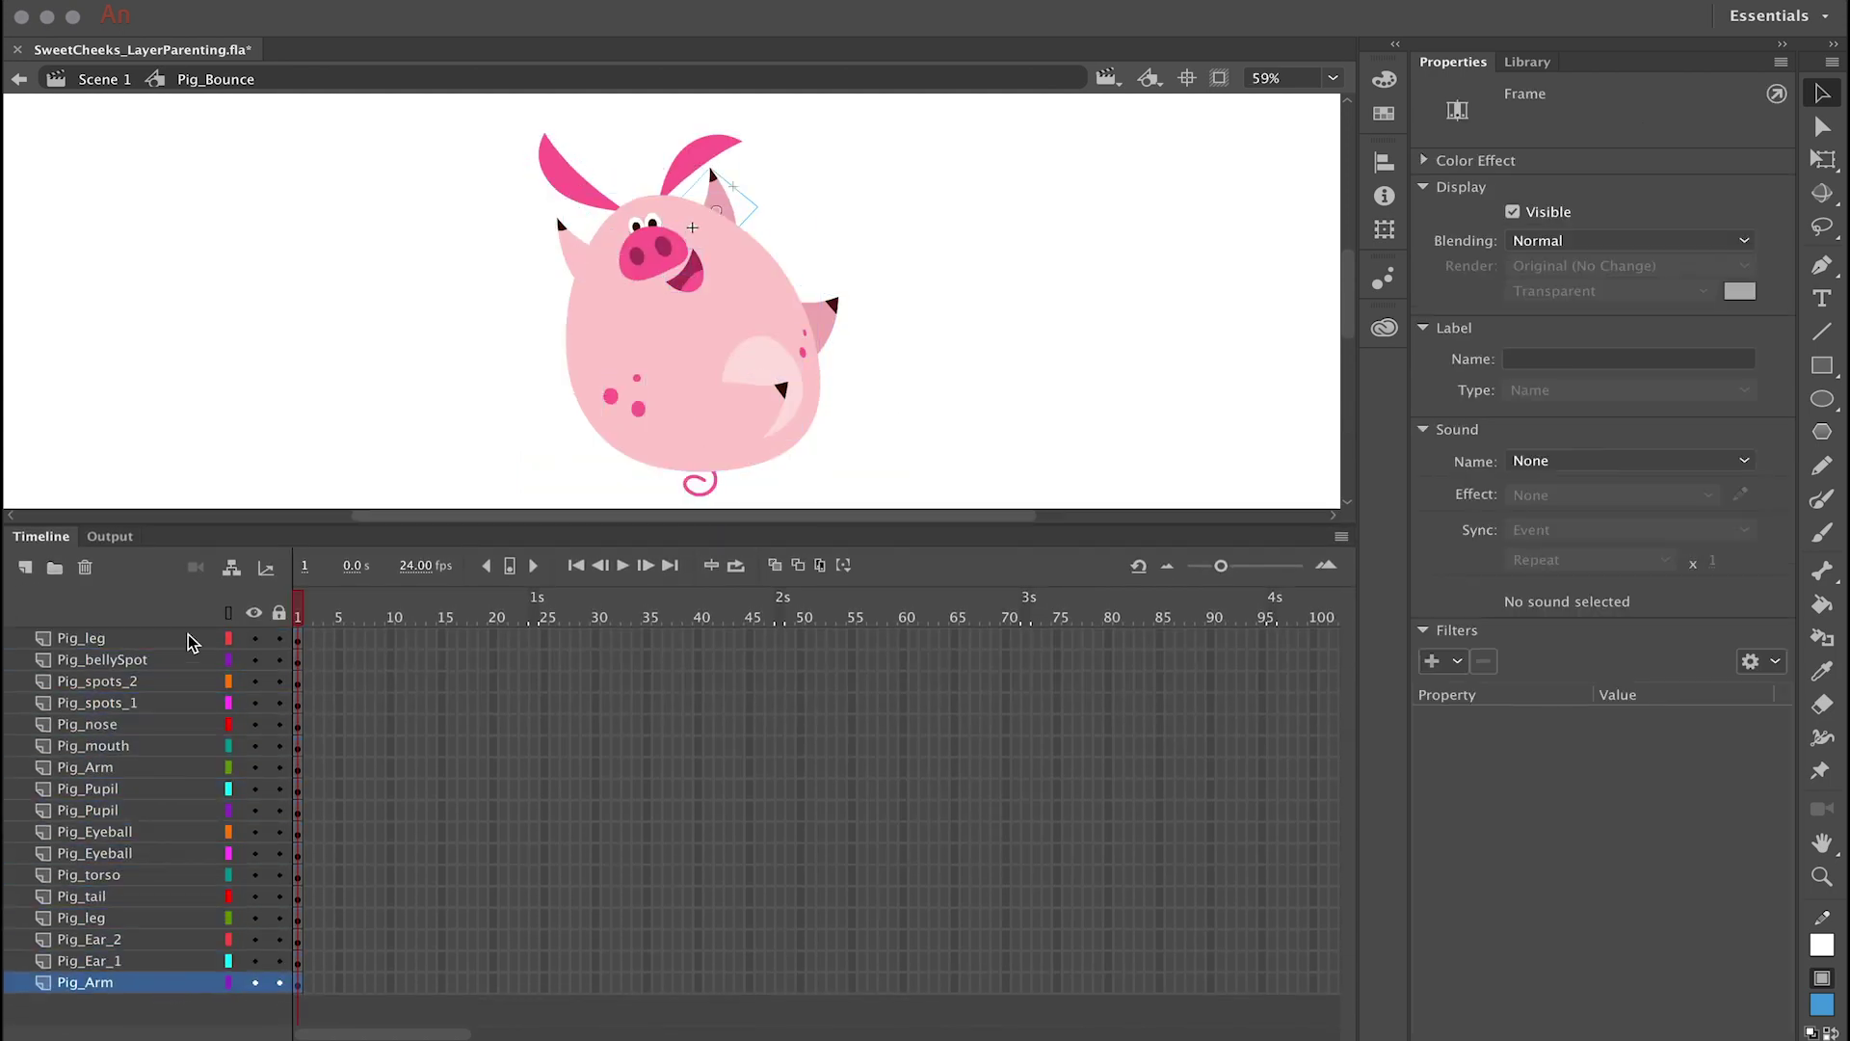
{"action": "left_click", "coordinate": [192, 639]}
{"action": "key", "text": "ctrl+equal"}
{"action": "key", "text": "ctrl+equal"}
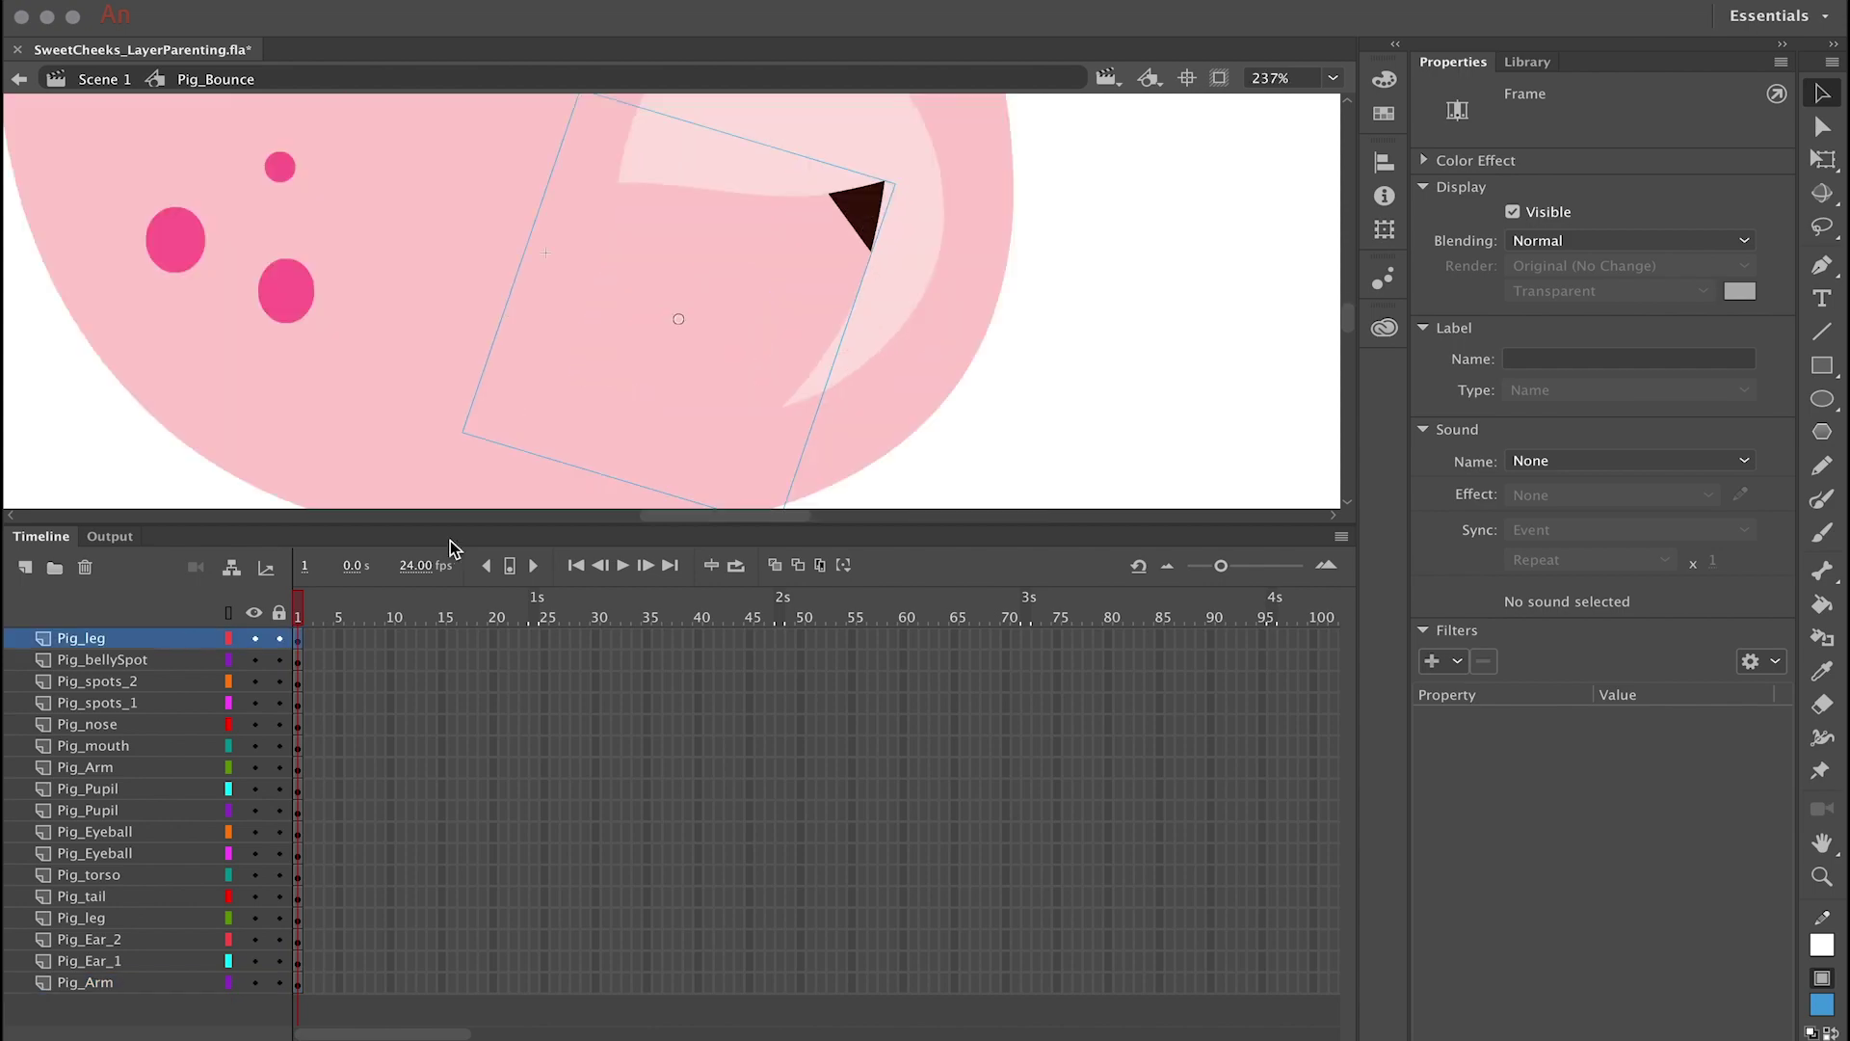
Step: Shrink the timeline, centre the leg, and test-rotate Pig_leg by a corner with Free Transform
{"action": "left_click_drag", "start_coordinate": [450, 546], "coordinate": [450, 836]}
{"action": "left_click_drag", "start_coordinate": [620, 430], "coordinate": [711, 549]}
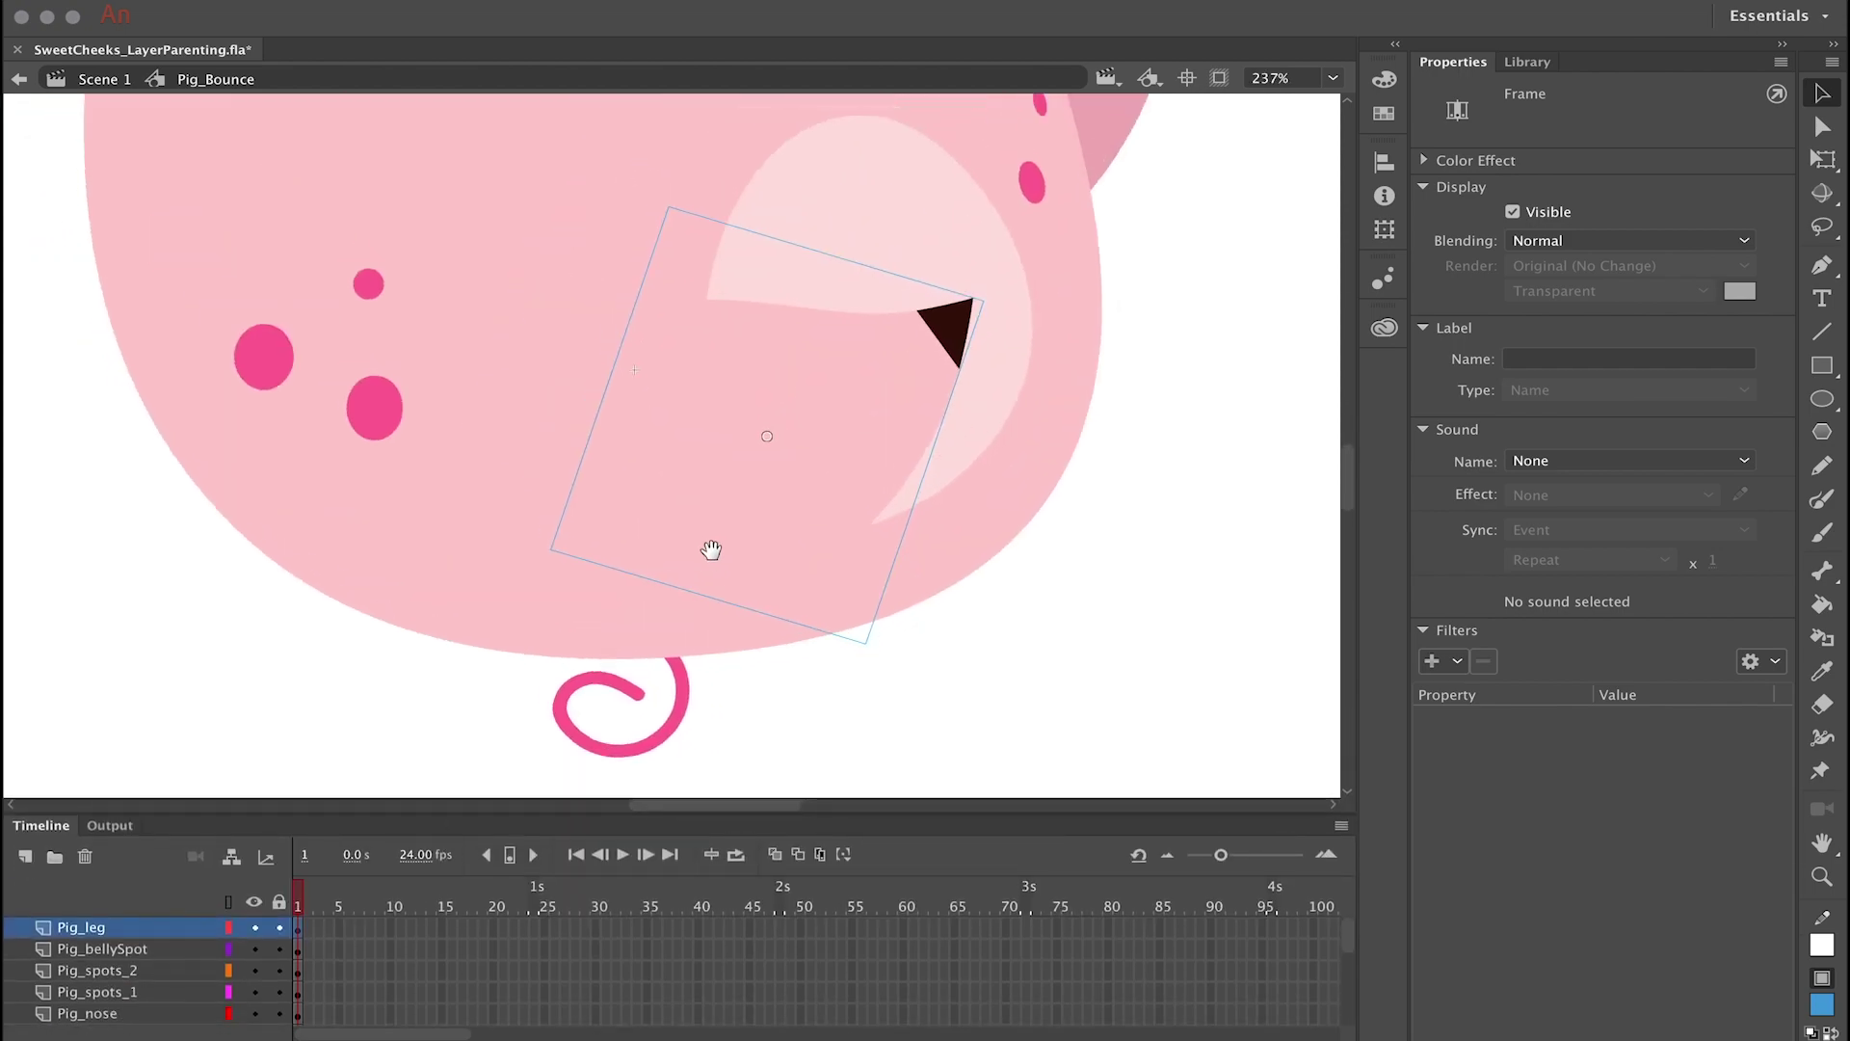
{"action": "left_click", "coordinate": [1825, 163]}
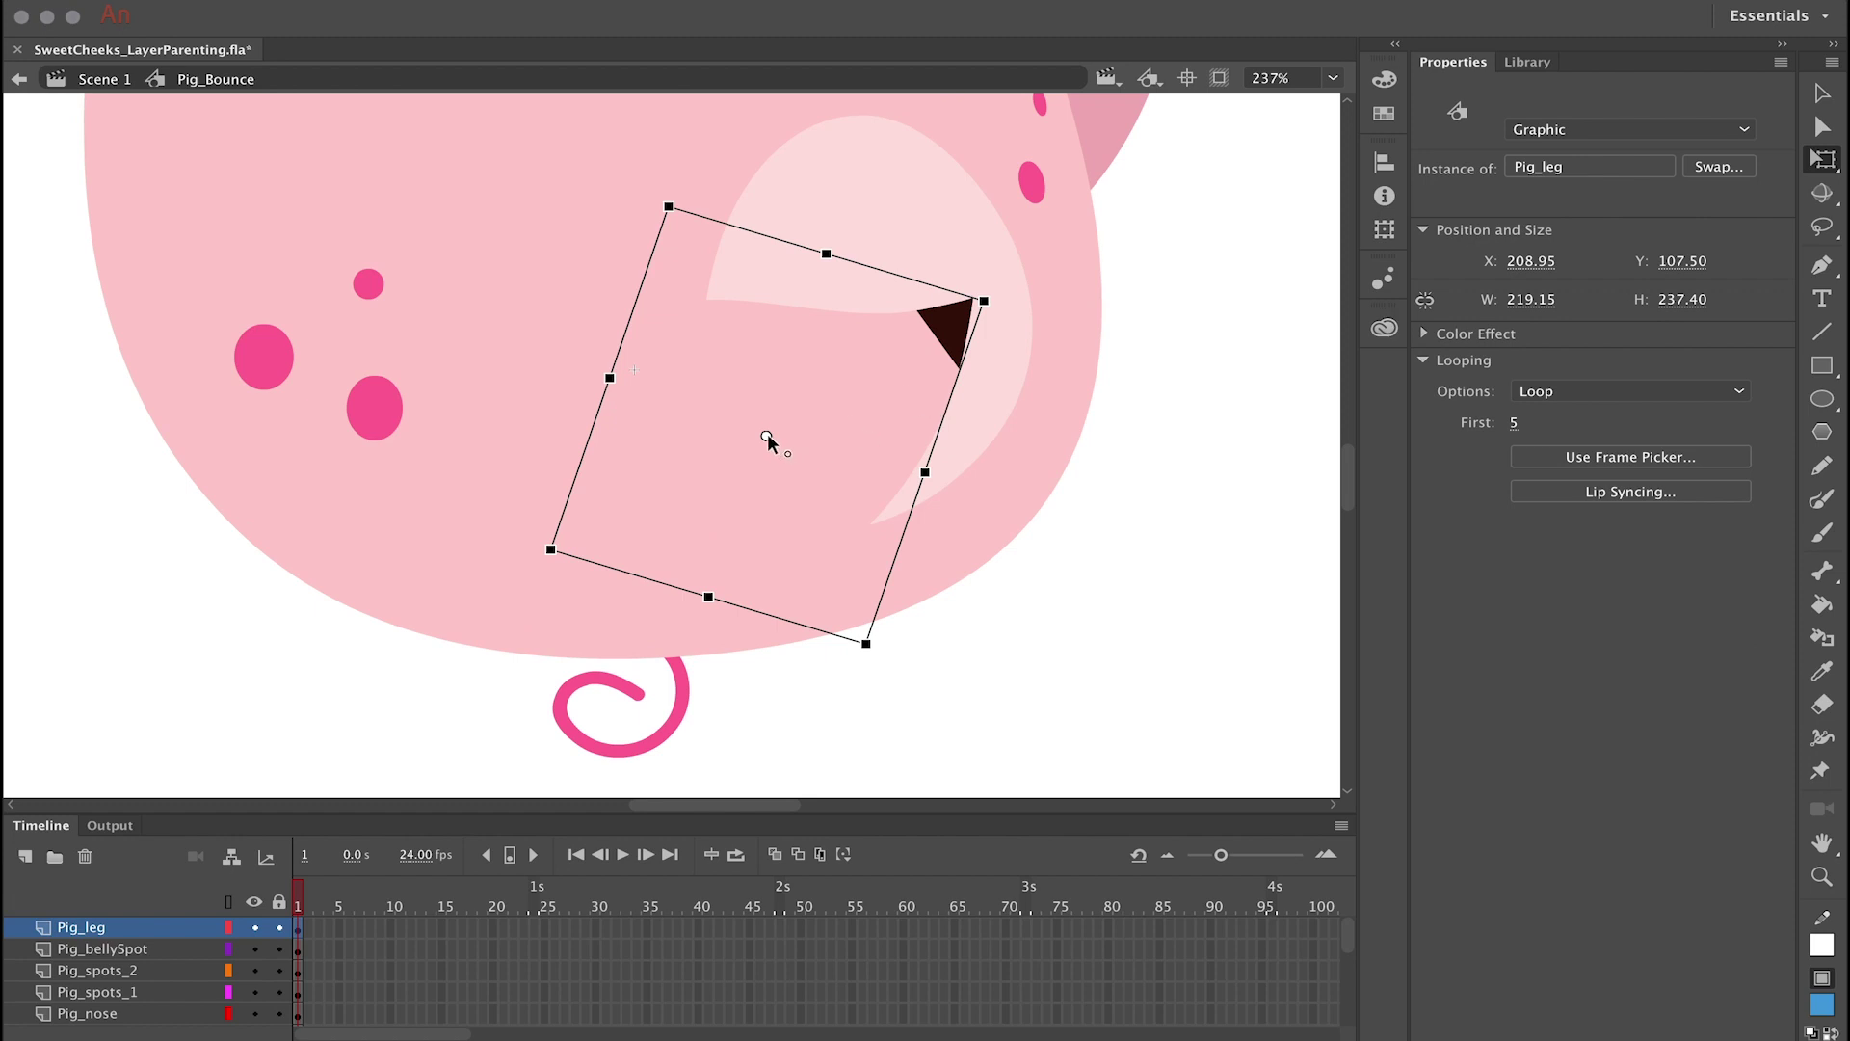
{"action": "left_click_drag", "start_coordinate": [1006, 307], "coordinate": [1024, 388]}
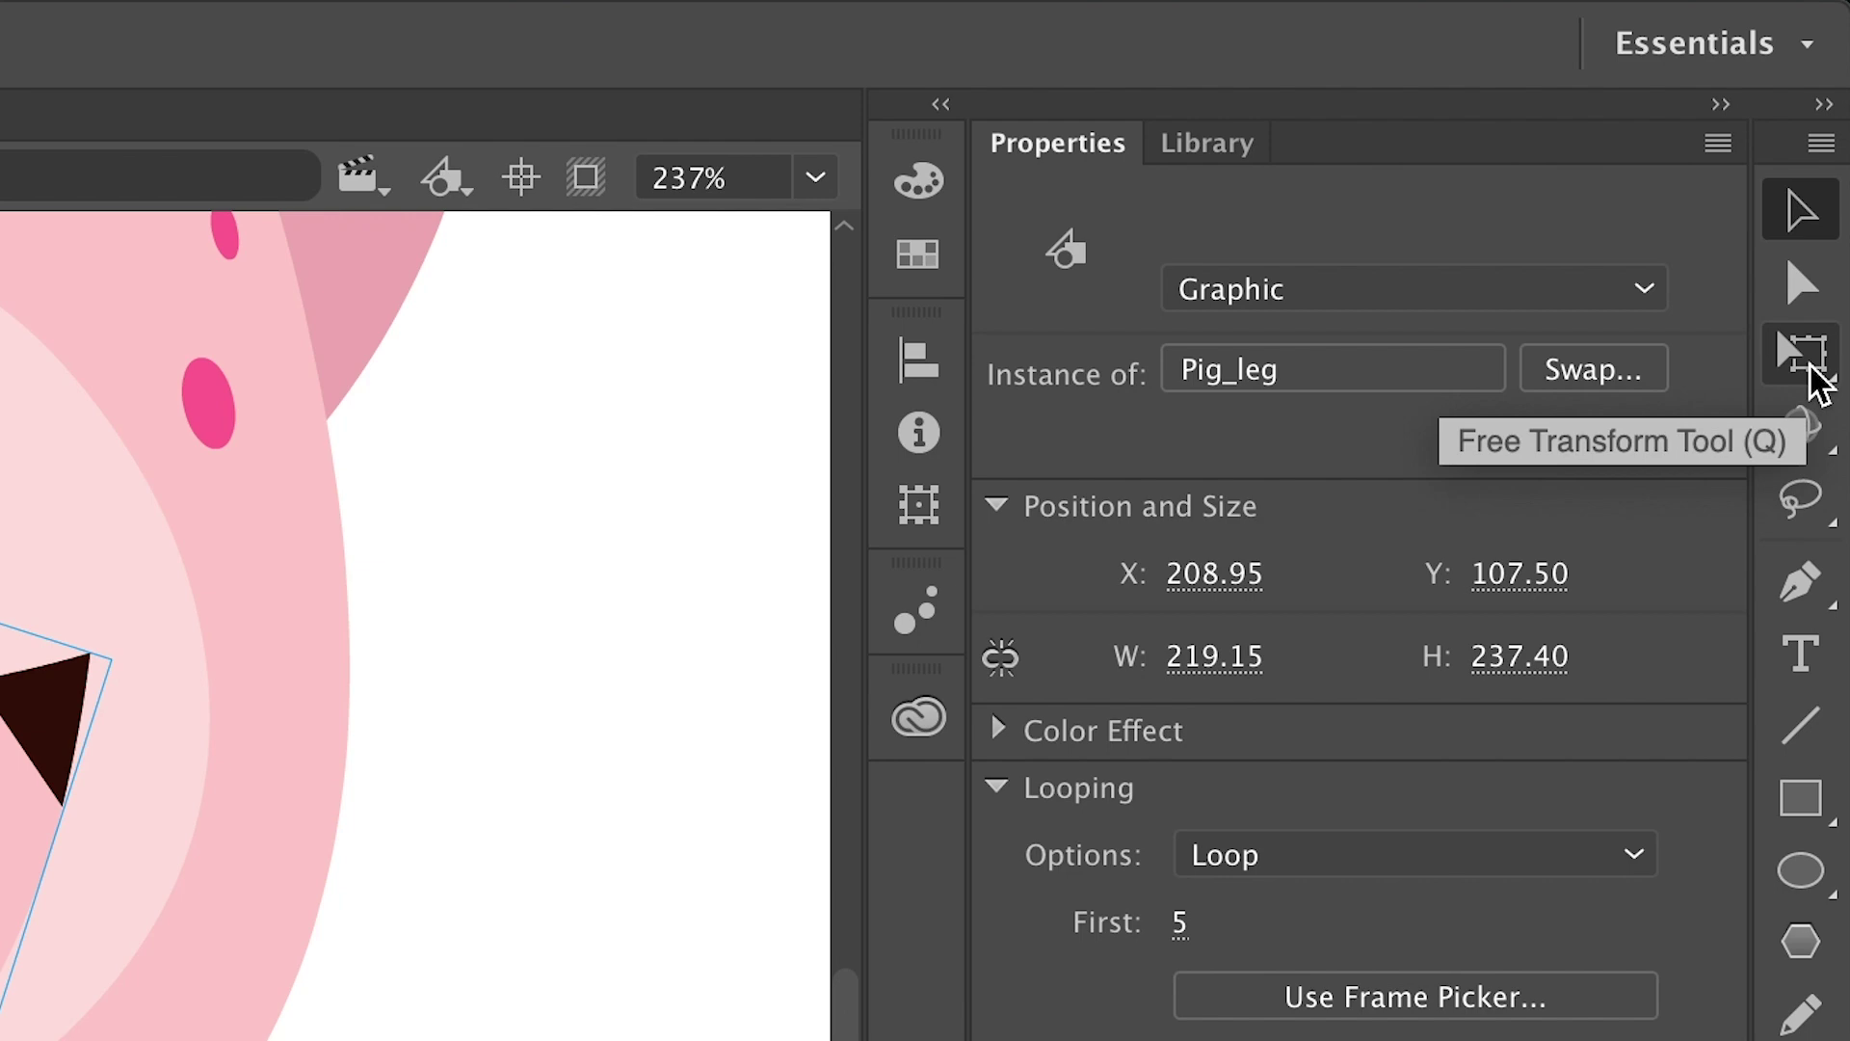
{"action": "left_click", "coordinate": [1811, 369]}
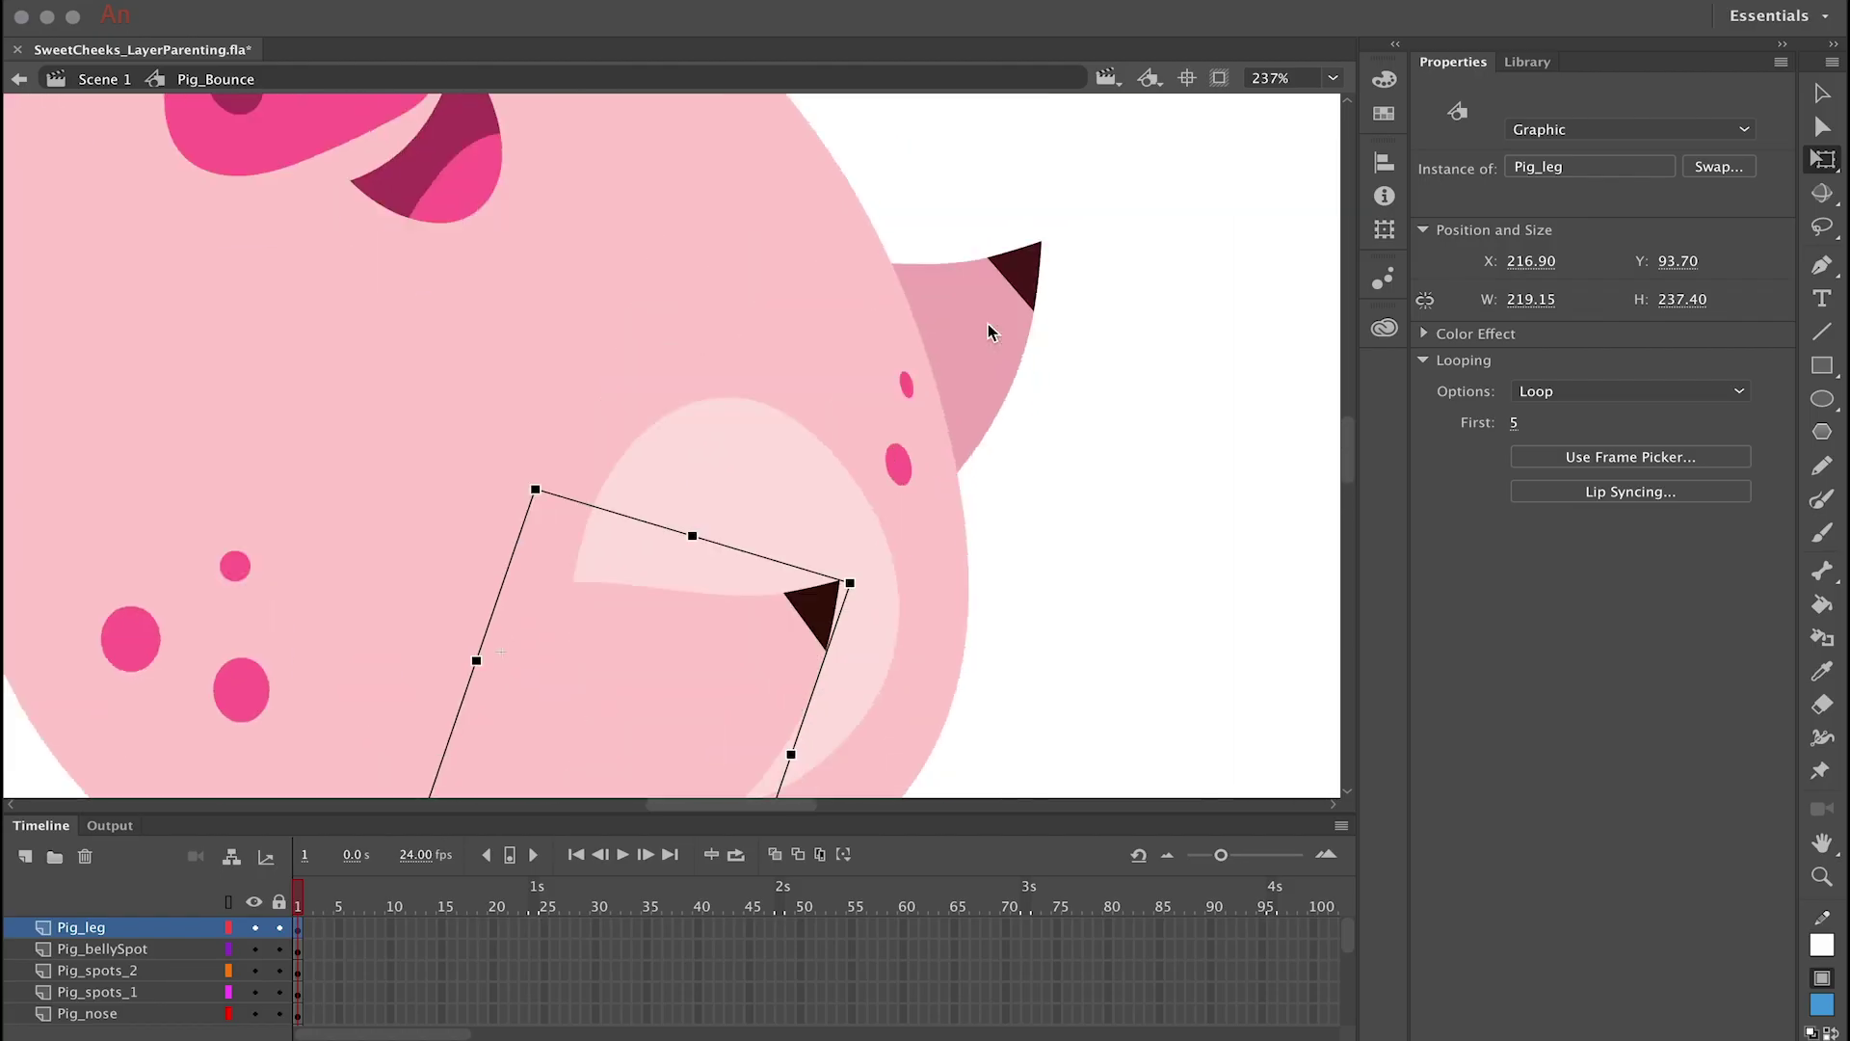
Step: Scroll the stage down with the Pig_leg instance selected for free transforming
{"action": "scroll", "coordinate": [1511, 0], "scroll_direction": "down", "scroll_amount": 2}
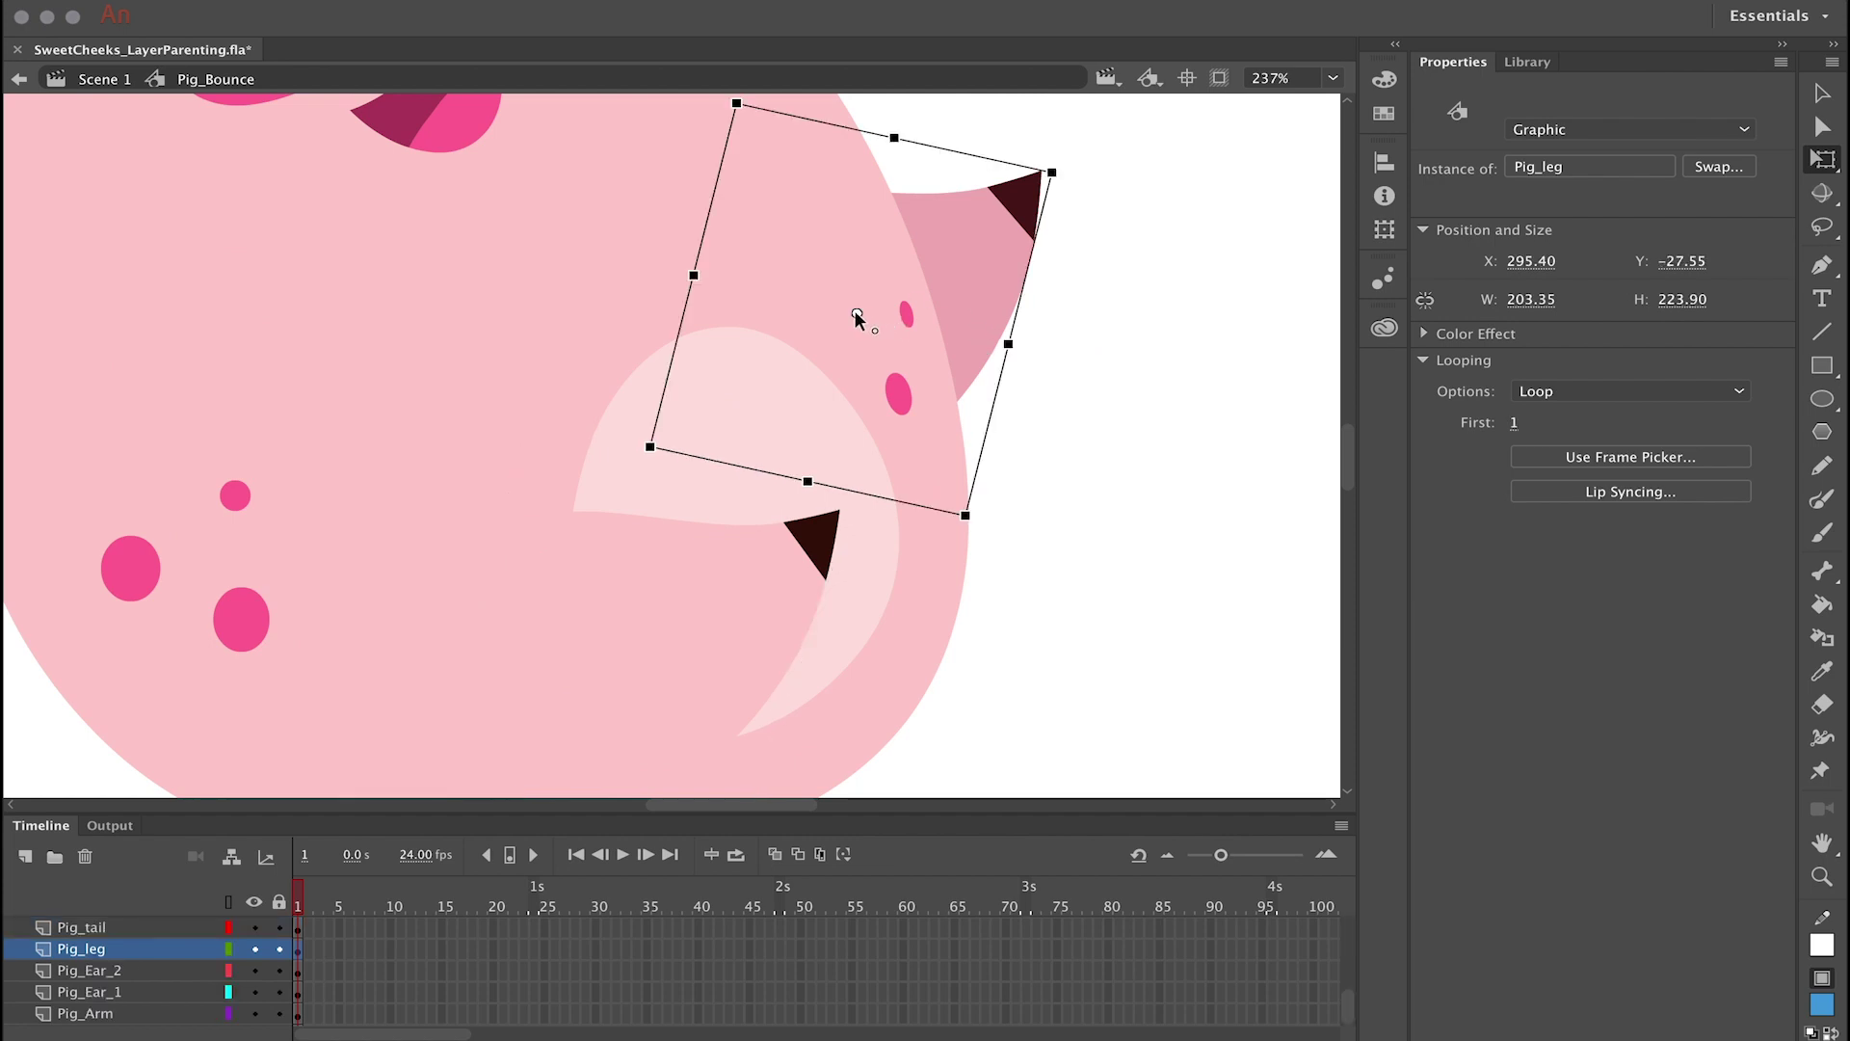
Step: Move the leg's pivot to the hip and the tail's pivot to its base, test-rotating the tail
{"action": "left_click_drag", "start_coordinate": [855, 314], "coordinate": [775, 406]}
{"action": "left_click_drag", "start_coordinate": [578, 520], "coordinate": [760, 176]}
{"action": "left_click", "coordinate": [684, 594]}
{"action": "left_click_drag", "start_coordinate": [667, 558], "coordinate": [674, 485]}
{"action": "left_click_drag", "start_coordinate": [743, 649], "coordinate": [755, 695]}
Step: Move both arms' pivot points to their bases and test-rotate each arm
{"action": "scroll", "coordinate": [756, 700], "scroll_direction": "up", "scroll_amount": 10}
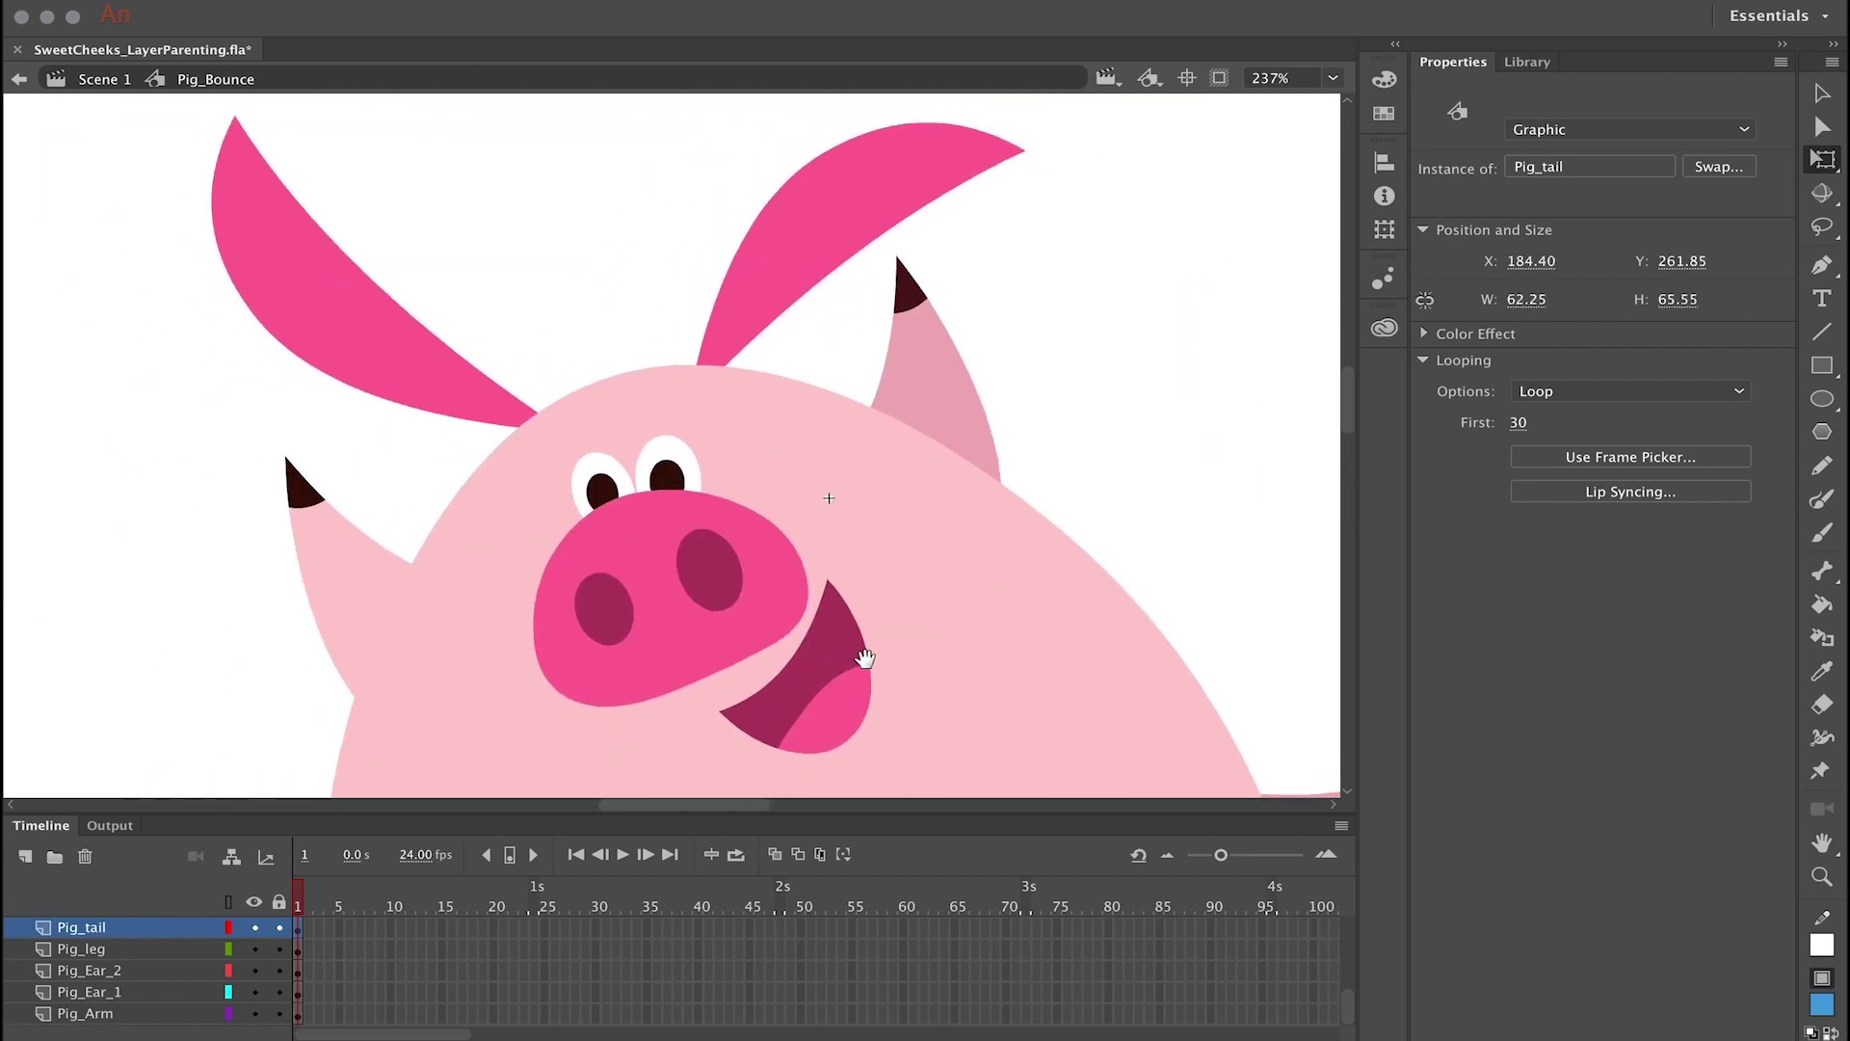
{"action": "left_click", "coordinate": [930, 435]}
{"action": "left_click_drag", "start_coordinate": [930, 435], "coordinate": [931, 556]}
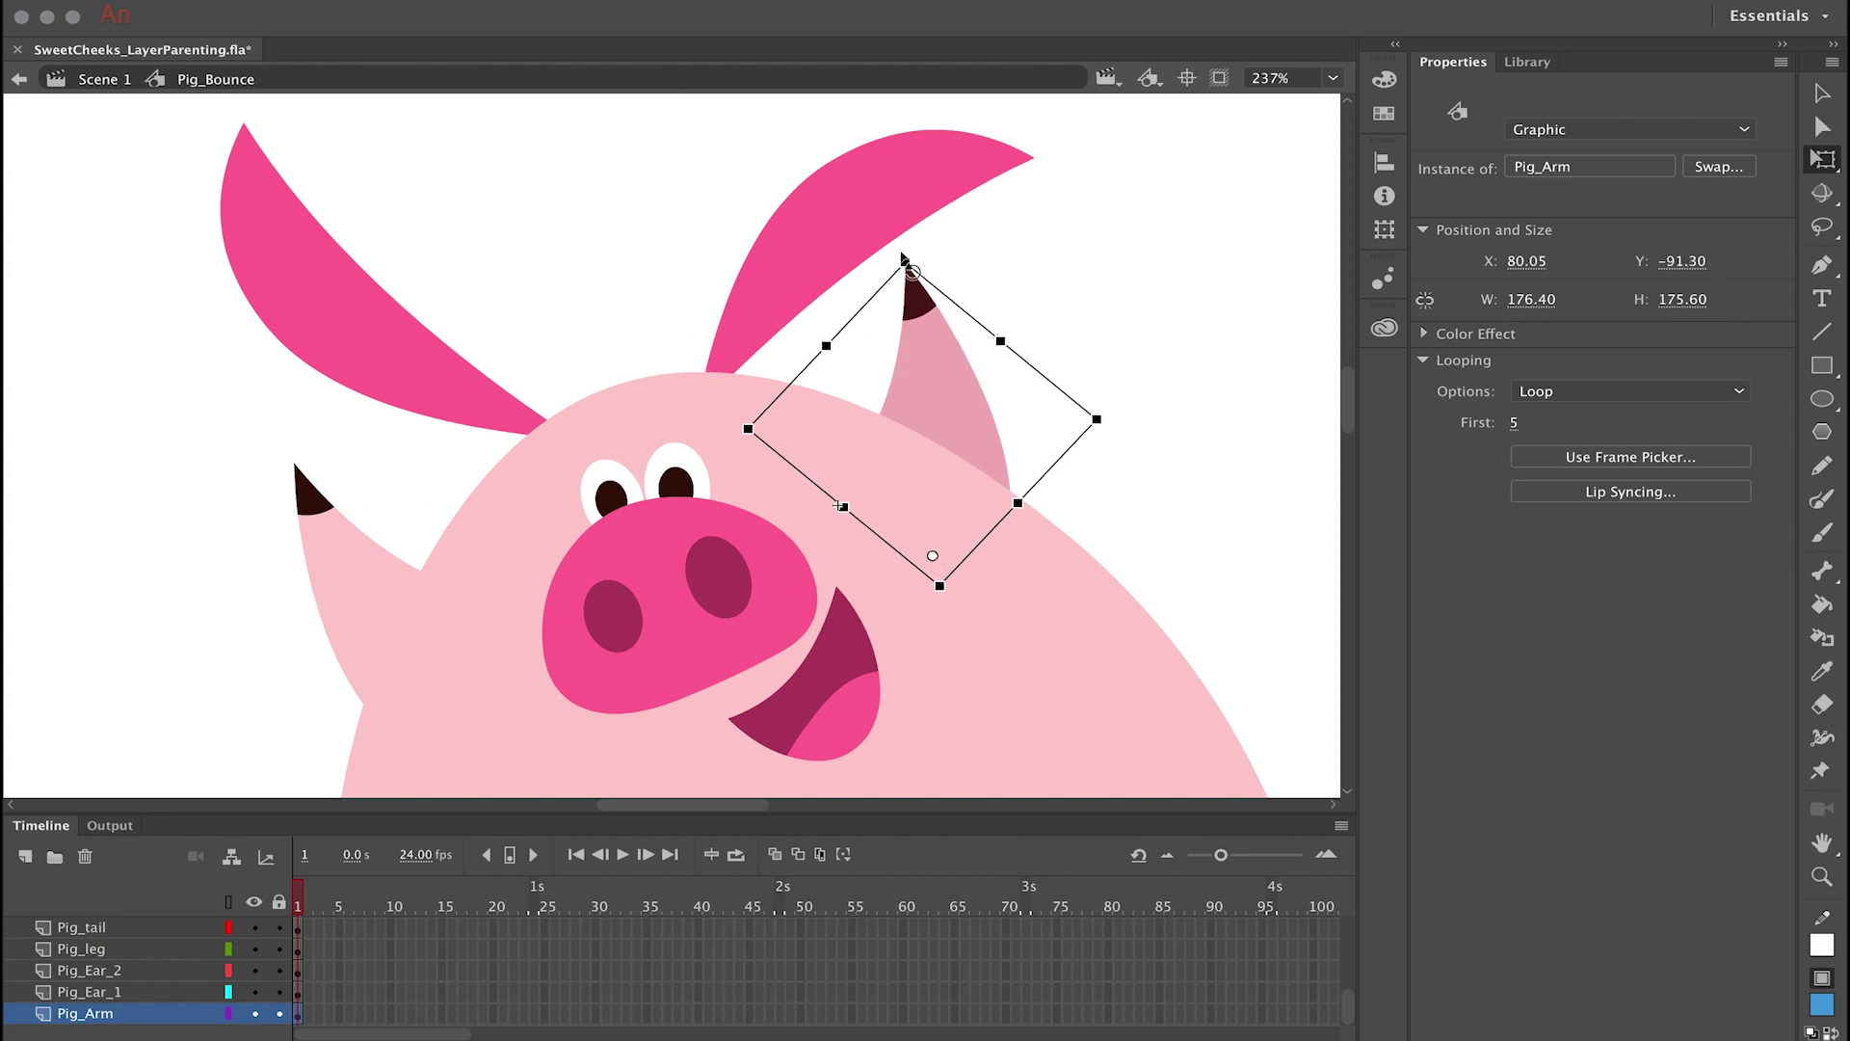
{"action": "mouse_move", "coordinate": [905, 262]}
{"action": "left_mouse_down"}
{"action": "mouse_move", "coordinate": [1108, 316]}
{"action": "mouse_move", "coordinate": [1146, 352]}
{"action": "mouse_move", "coordinate": [905, 265]}
{"action": "left_mouse_up"}
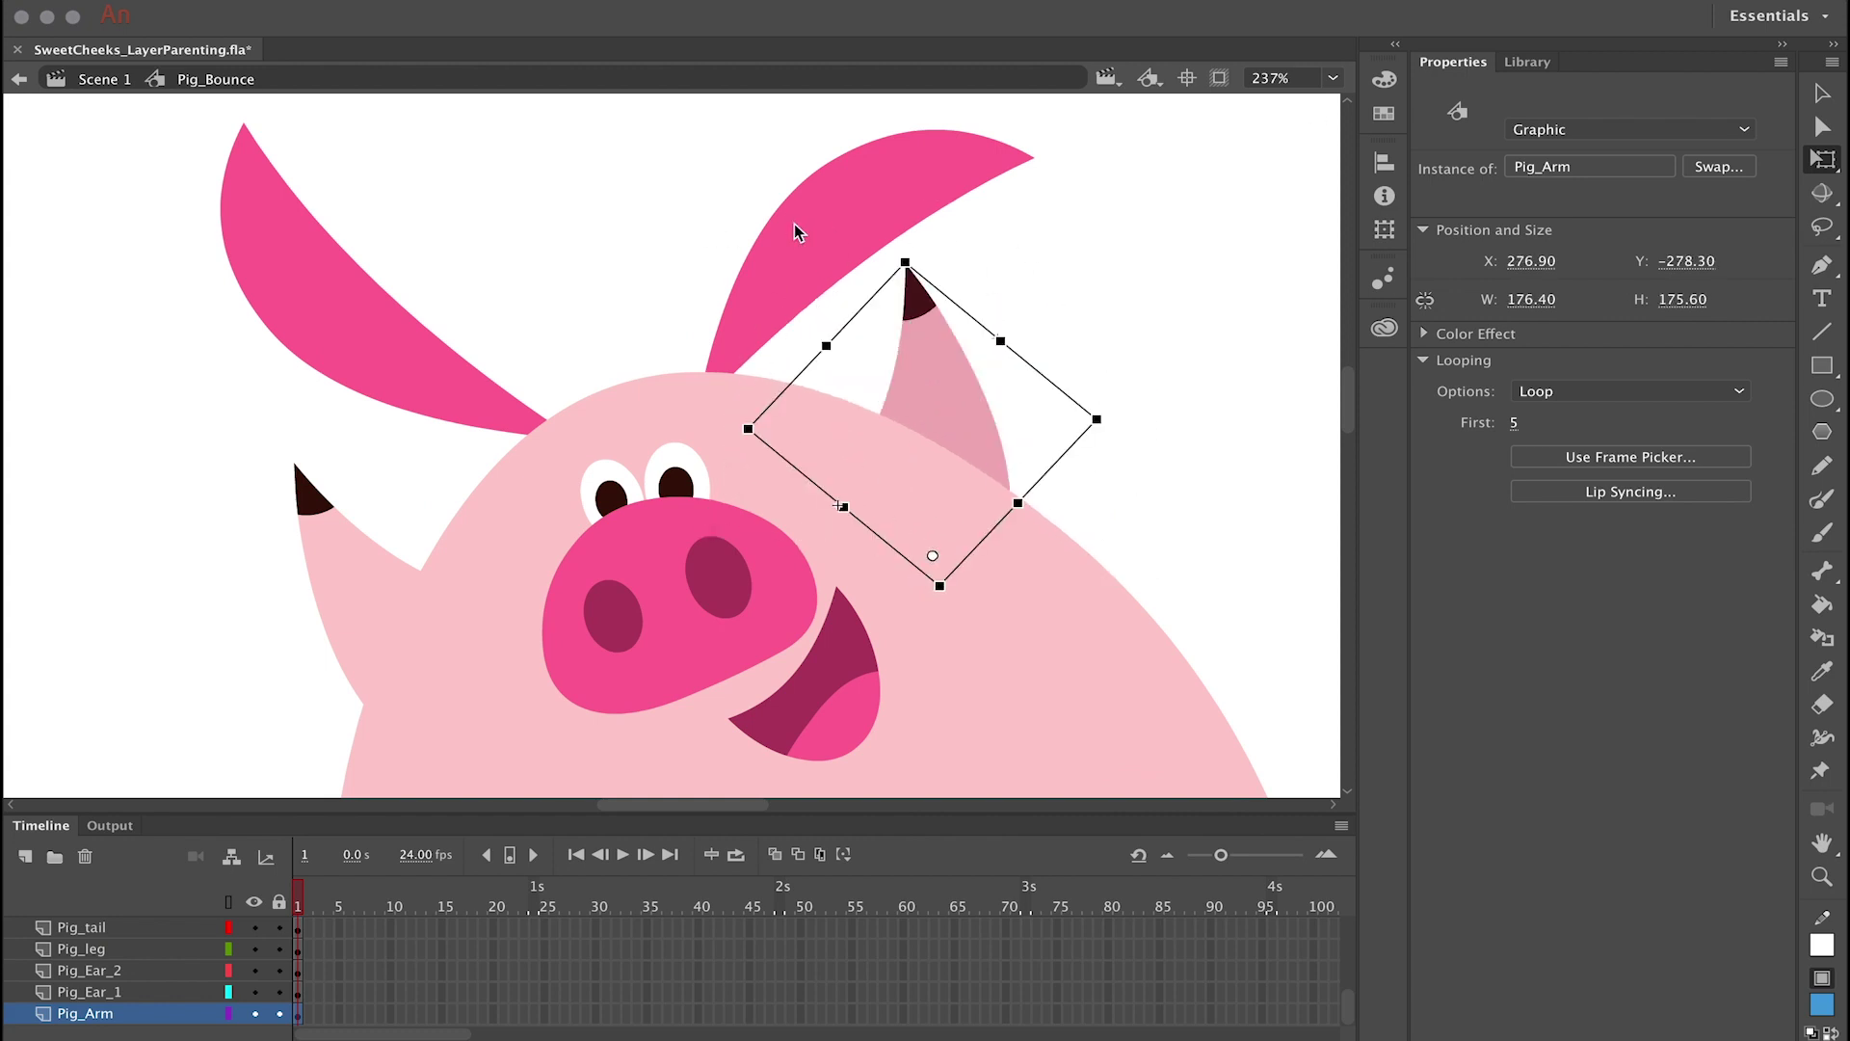
{"action": "left_click", "coordinate": [339, 575]}
{"action": "scroll", "coordinate": [598, 476], "scroll_direction": "down", "scroll_amount": 3}
{"action": "scroll", "coordinate": [598, 476], "scroll_direction": "left", "scroll_amount": 5}
{"action": "left_click_drag", "start_coordinate": [499, 530], "coordinate": [570, 634]}
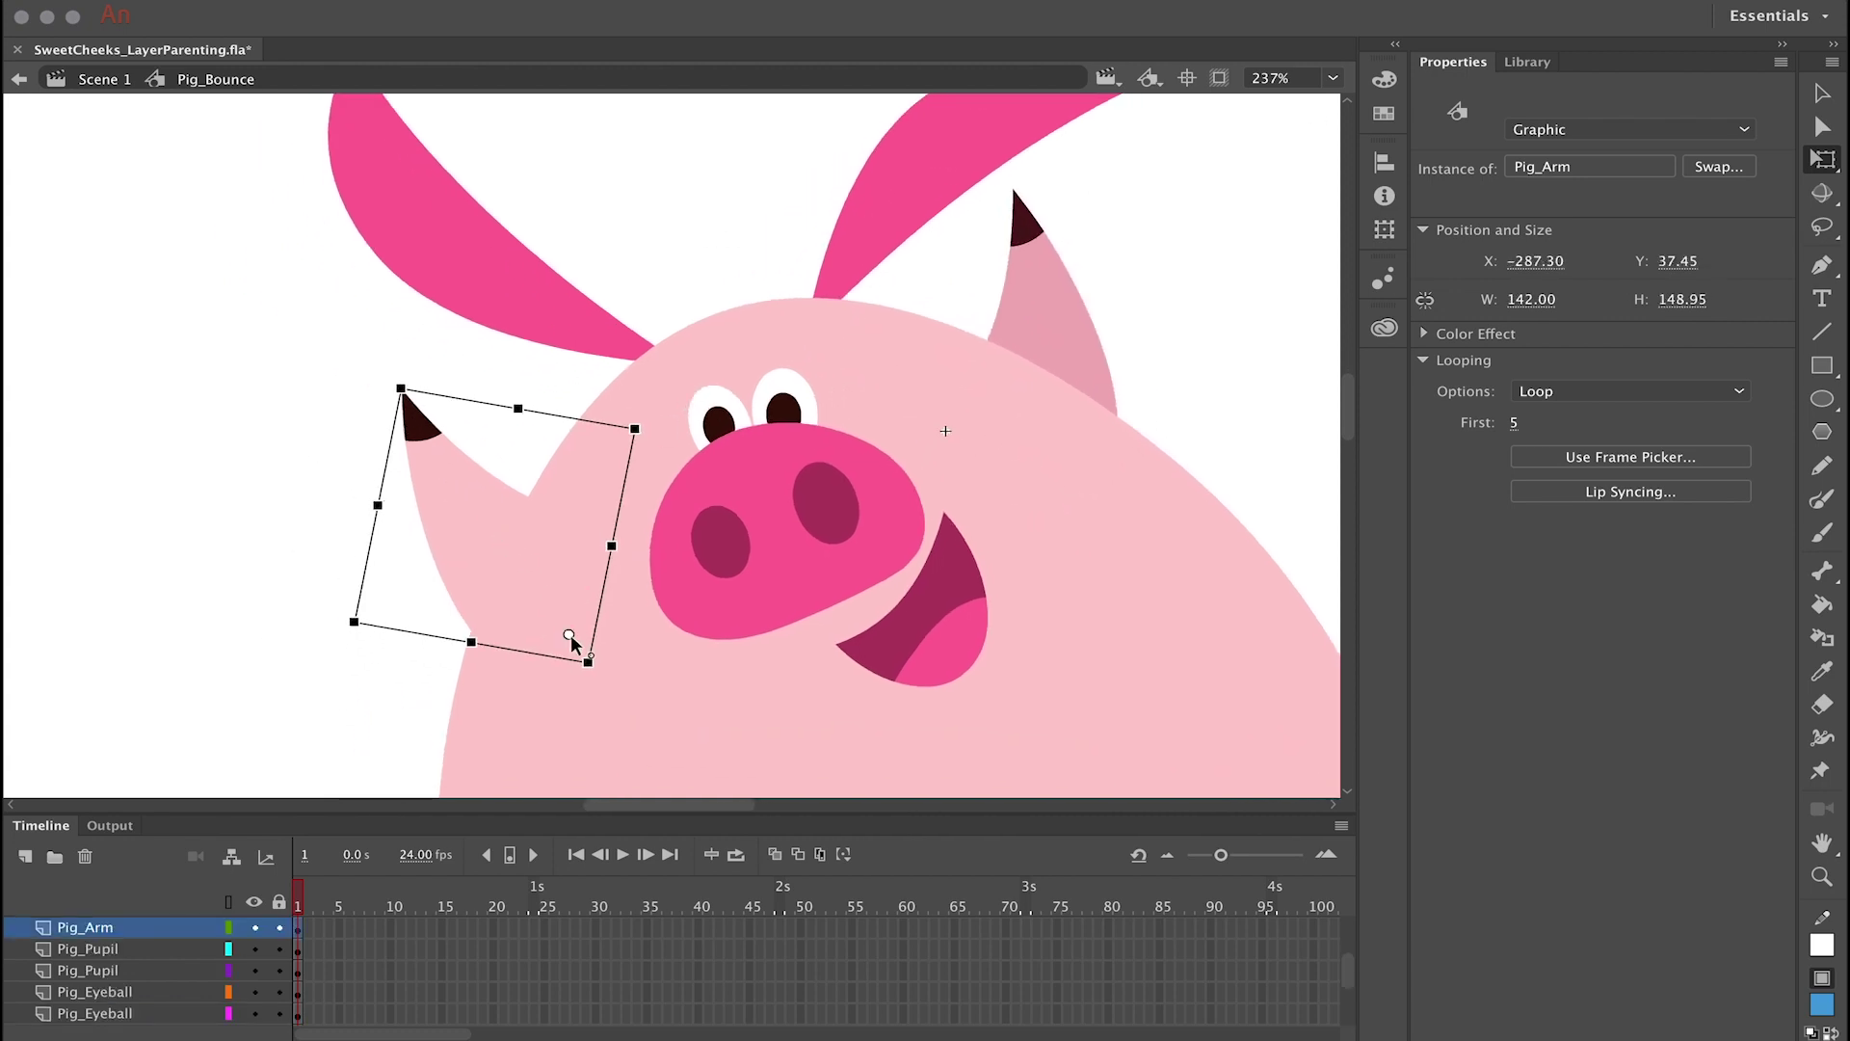
{"action": "left_click_drag", "start_coordinate": [393, 376], "coordinate": [455, 335]}
Step: Move the pivots of Pig_Ear_1 and Pig_Ear_2 to their bases, test-rotating the first ear
{"action": "left_click_drag", "start_coordinate": [676, 188], "coordinate": [640, 330]}
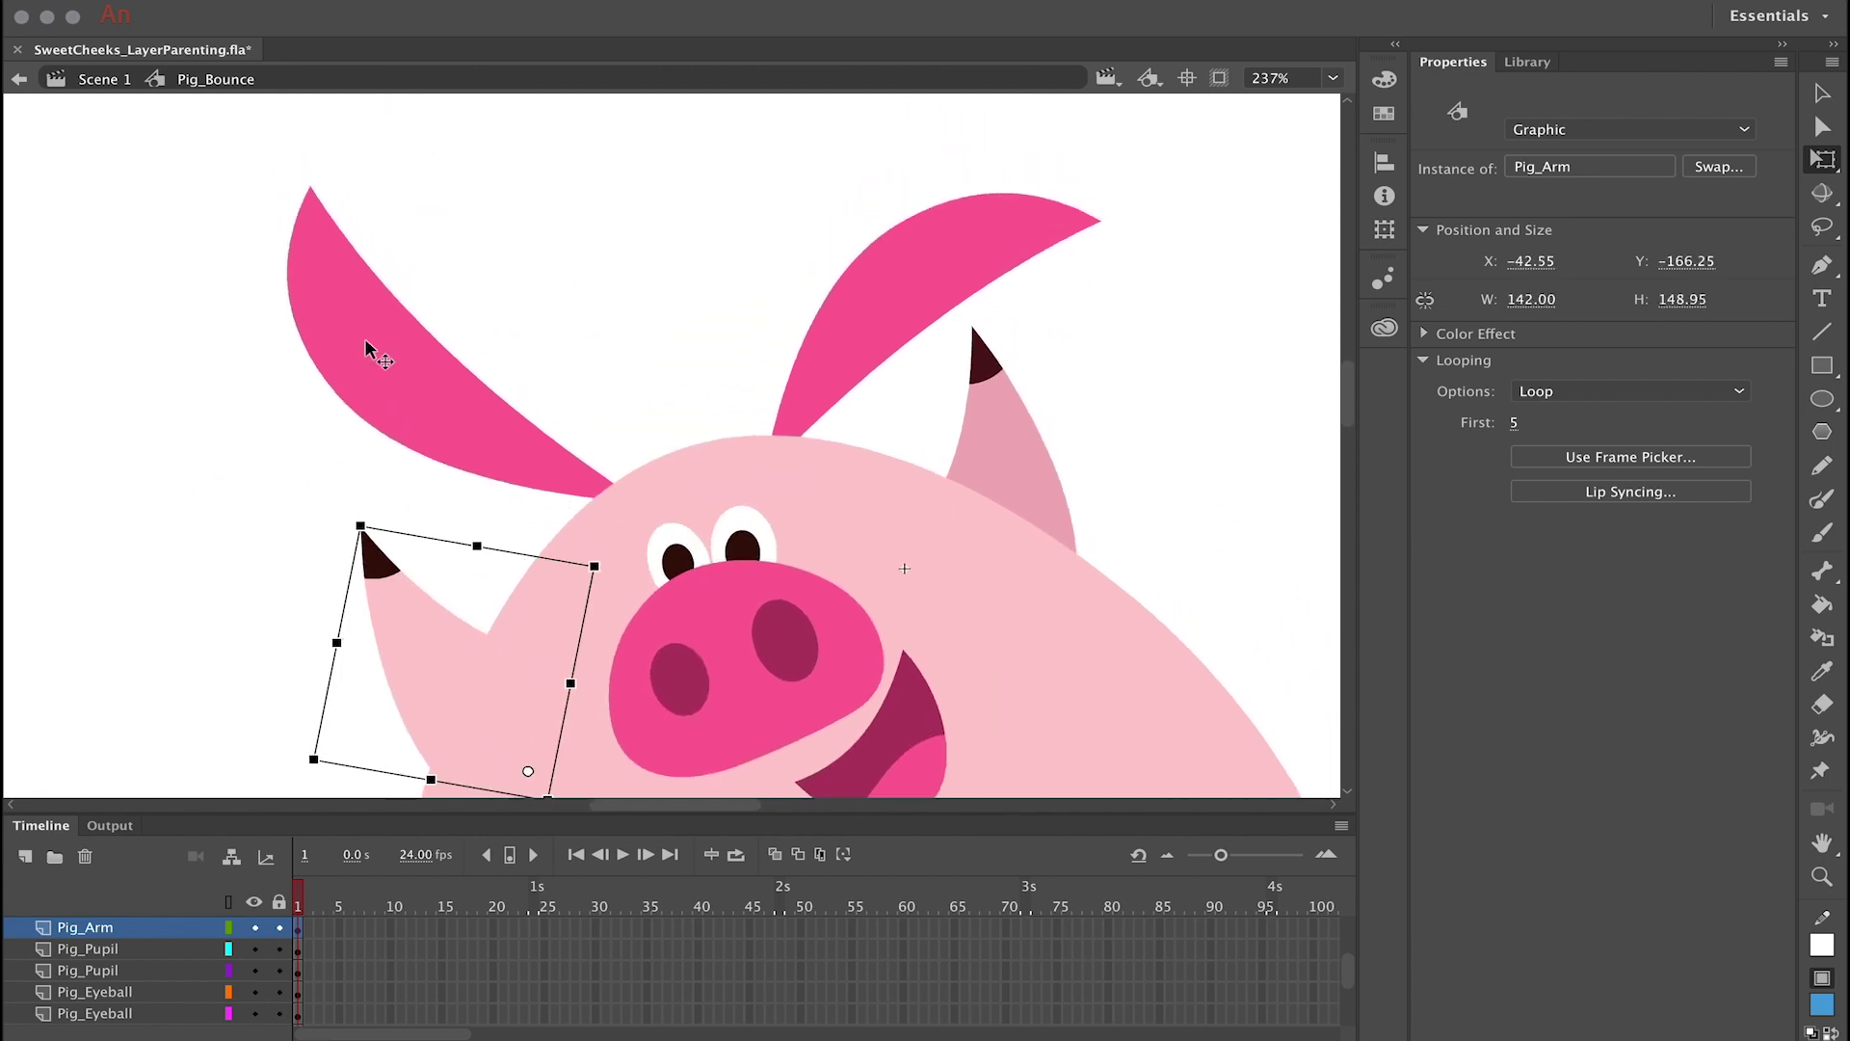
{"action": "left_click", "coordinate": [380, 353]}
{"action": "left_click_drag", "start_coordinate": [449, 384], "coordinate": [620, 489]}
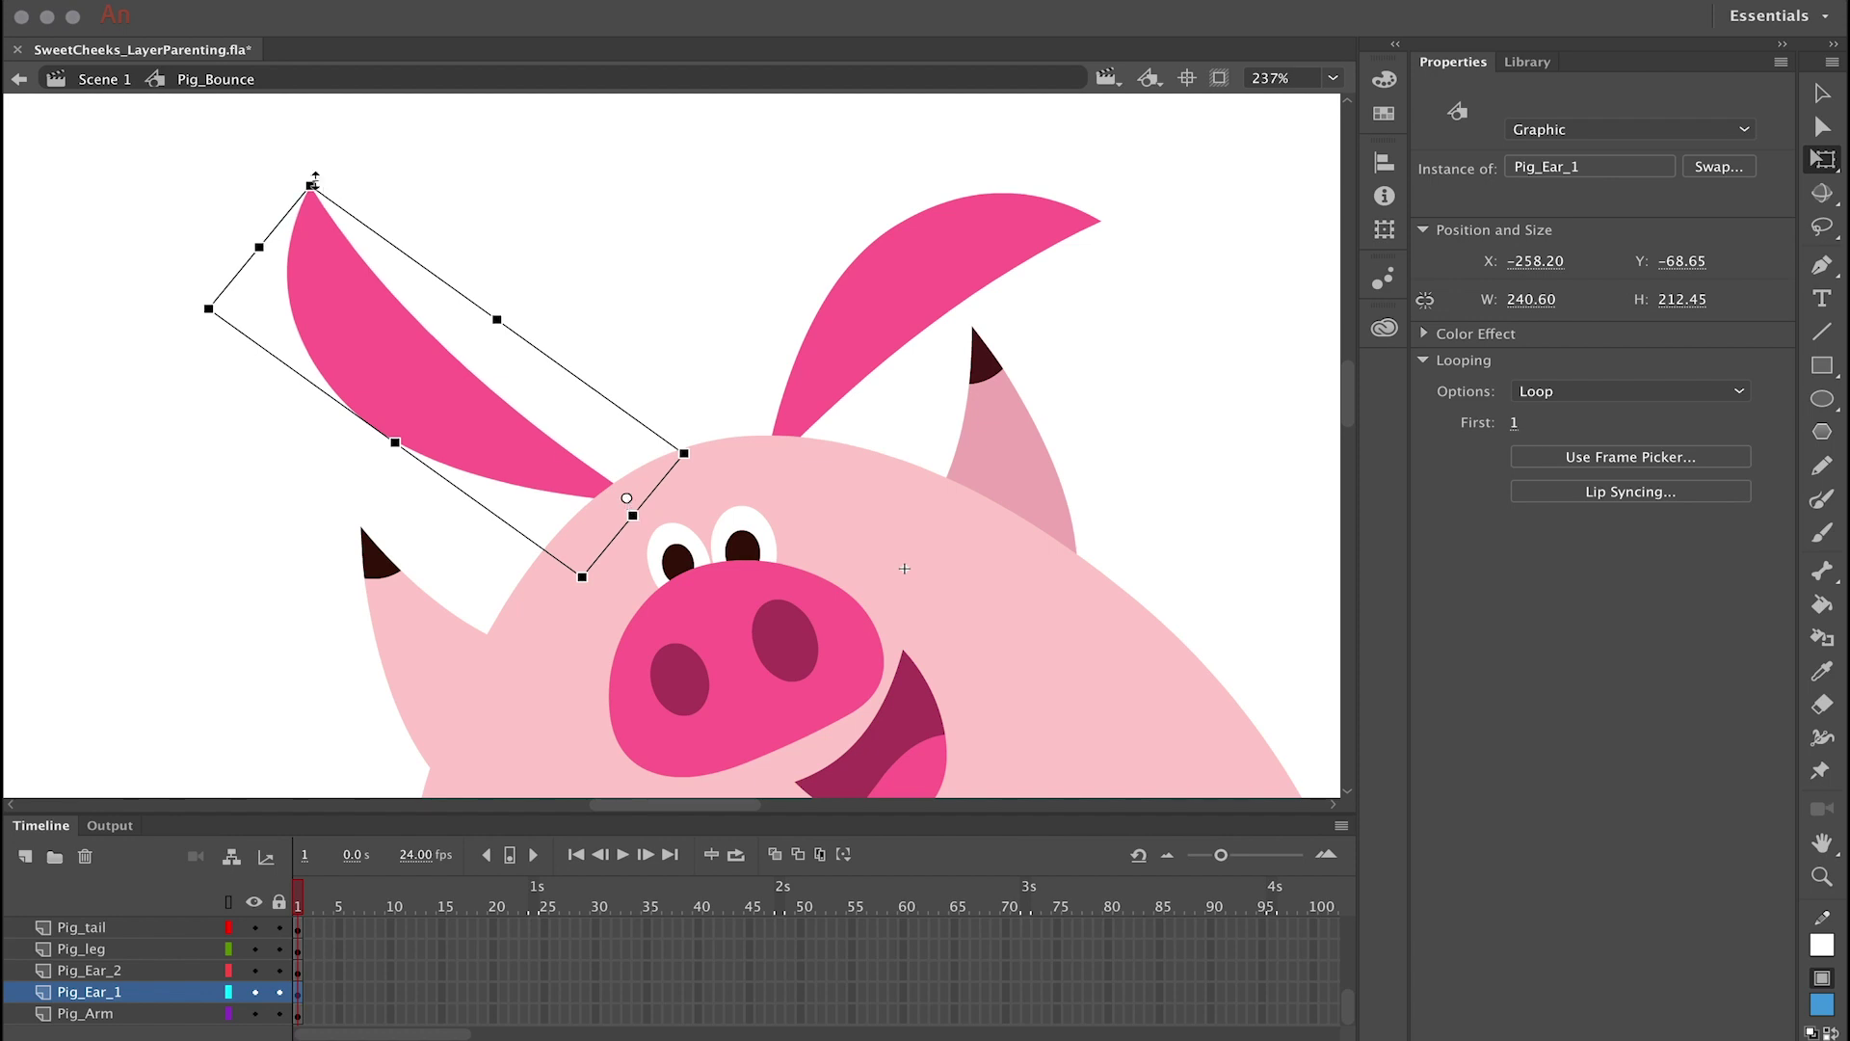
{"action": "mouse_move", "coordinate": [313, 181]}
{"action": "left_mouse_down"}
{"action": "mouse_move", "coordinate": [578, 206]}
{"action": "mouse_move", "coordinate": [579, 103]}
{"action": "mouse_move", "coordinate": [318, 188]}
{"action": "left_mouse_up"}
{"action": "left_click", "coordinate": [1022, 221]}
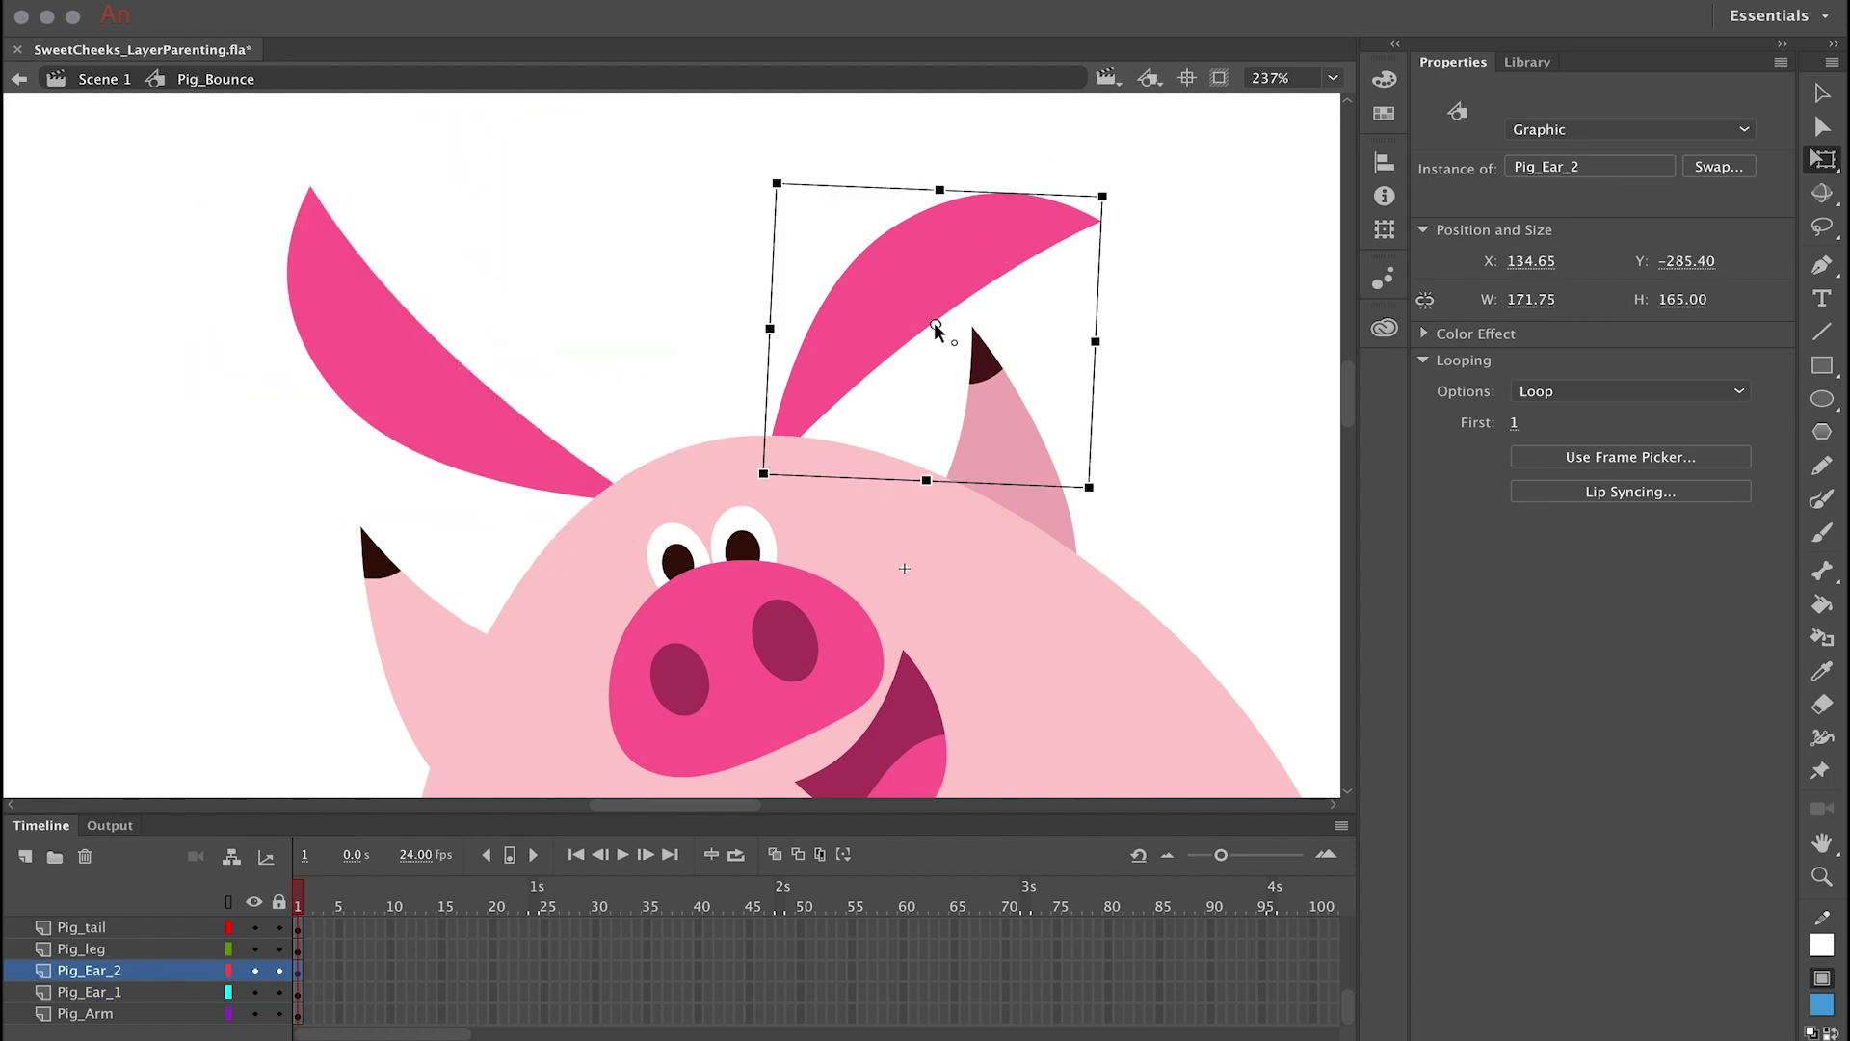
{"action": "left_click_drag", "start_coordinate": [934, 327], "coordinate": [790, 454]}
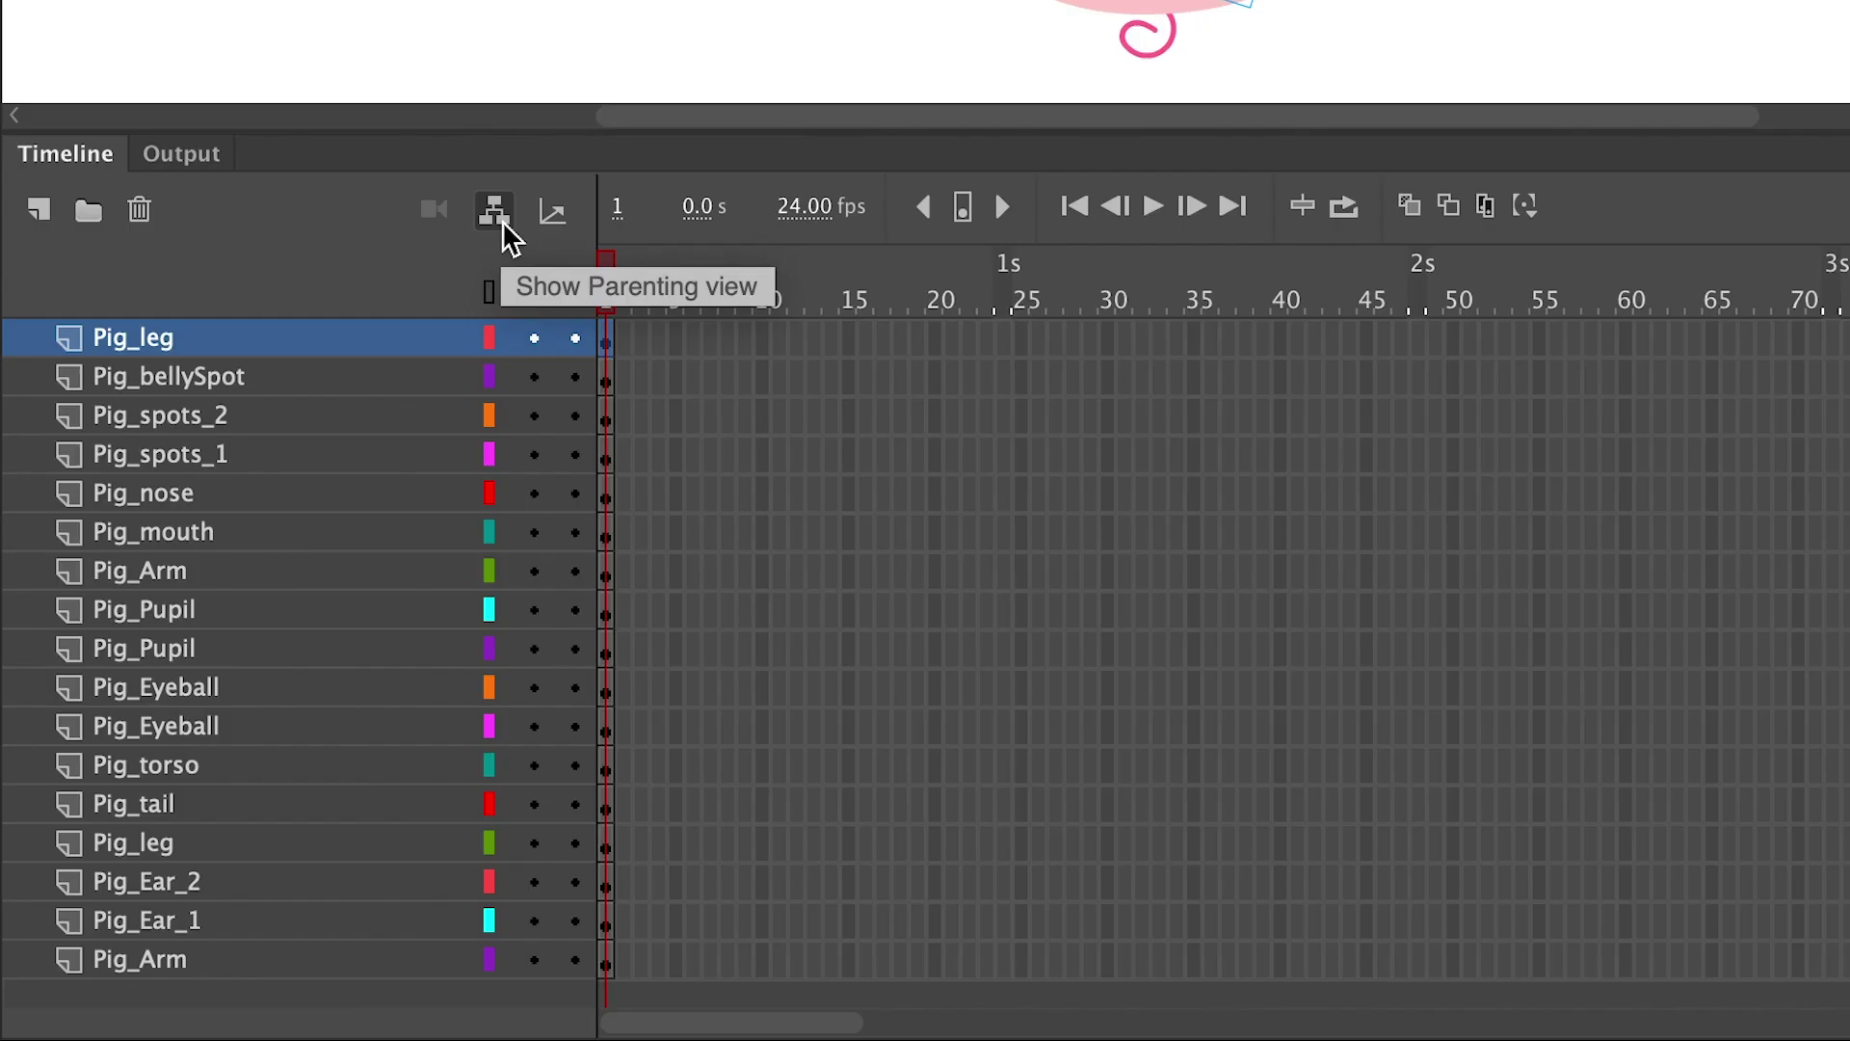
Step: Show the layer parenting column and parent the top Pig_leg layer to Pig_torso
{"action": "left_click", "coordinate": [504, 227]}
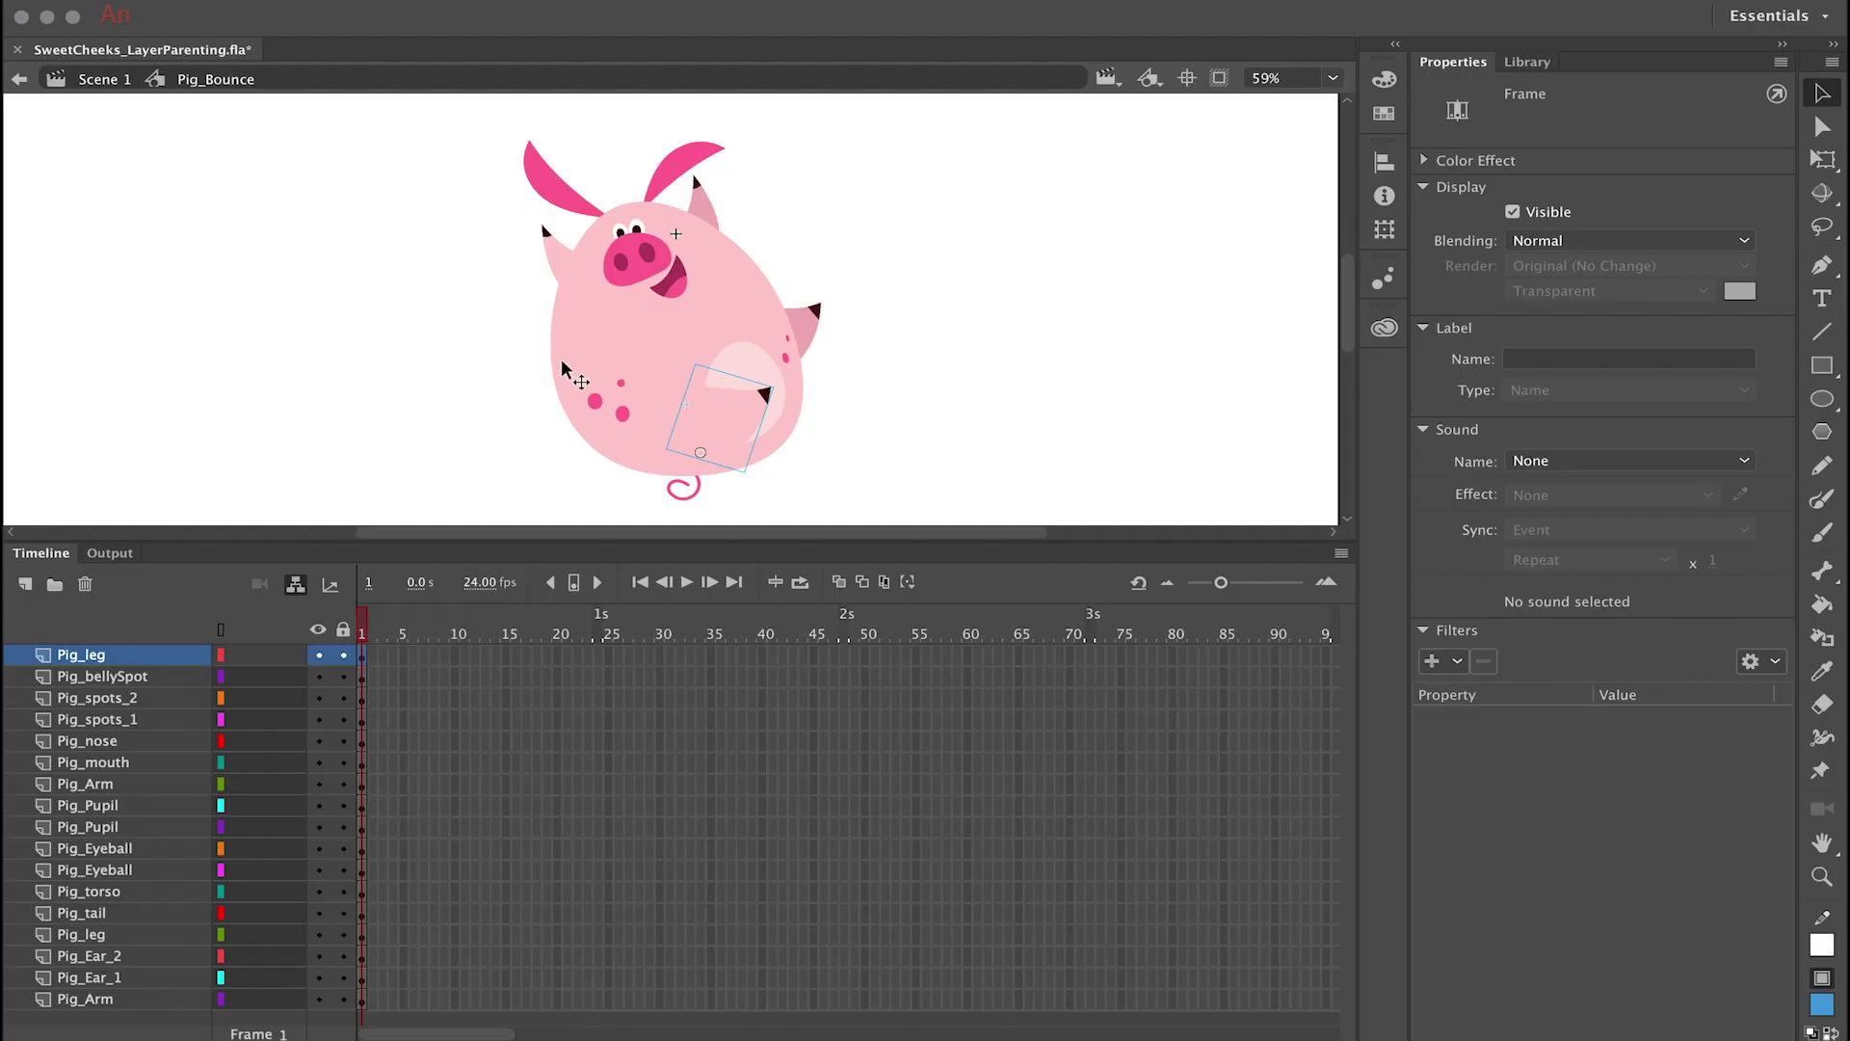
{"action": "left_click", "coordinate": [613, 337]}
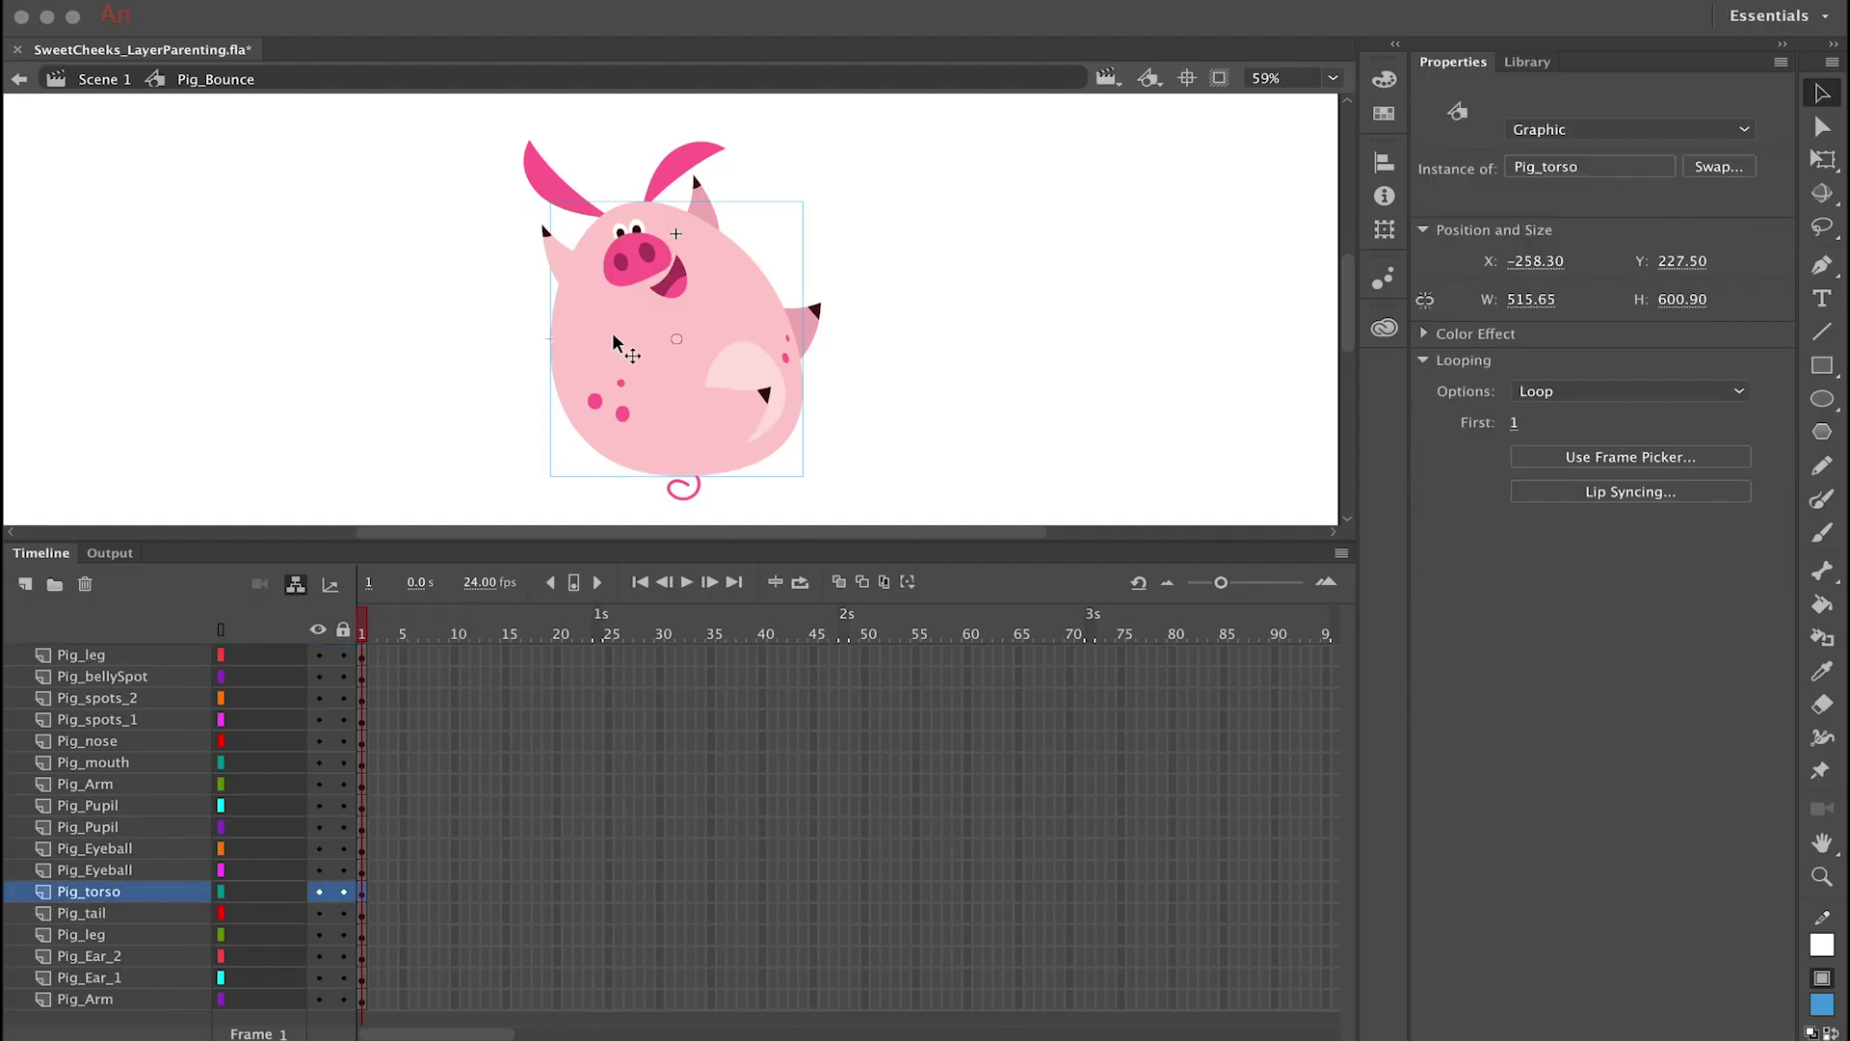
{"action": "left_click", "coordinate": [735, 416]}
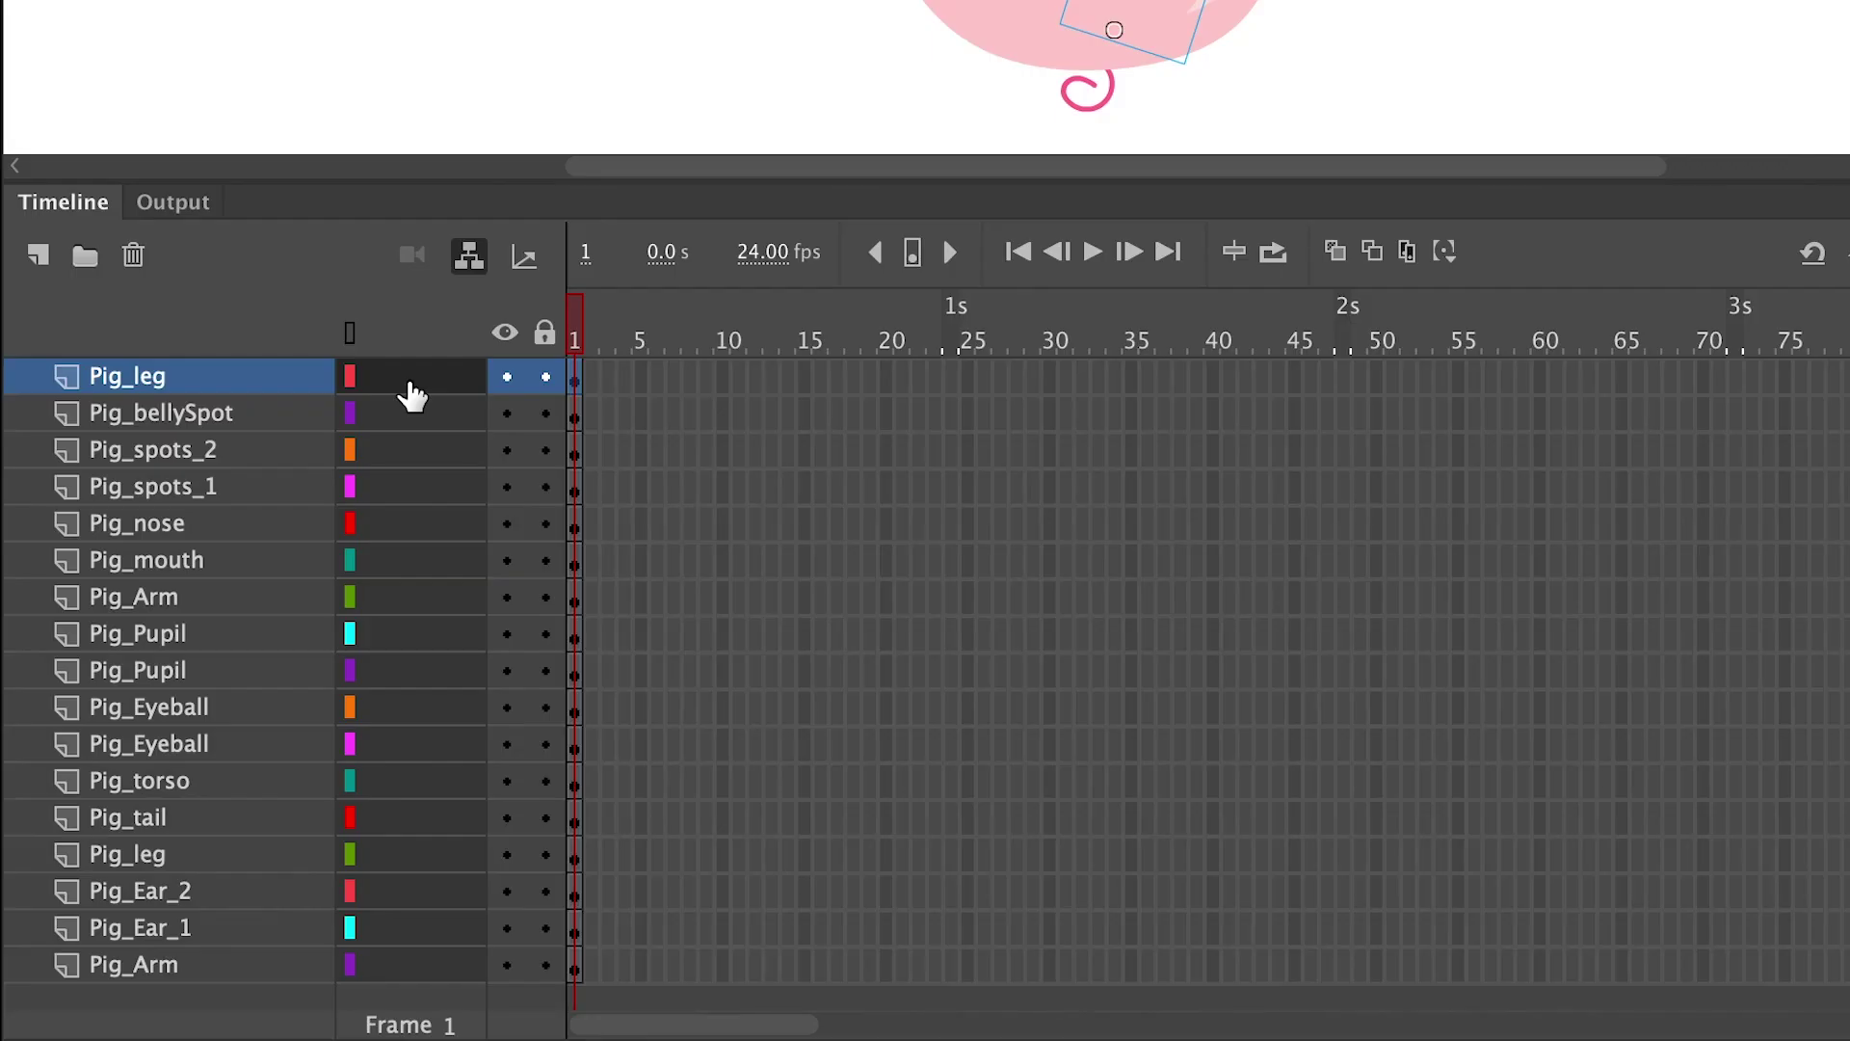
{"action": "left_click_drag", "start_coordinate": [413, 395], "coordinate": [424, 806]}
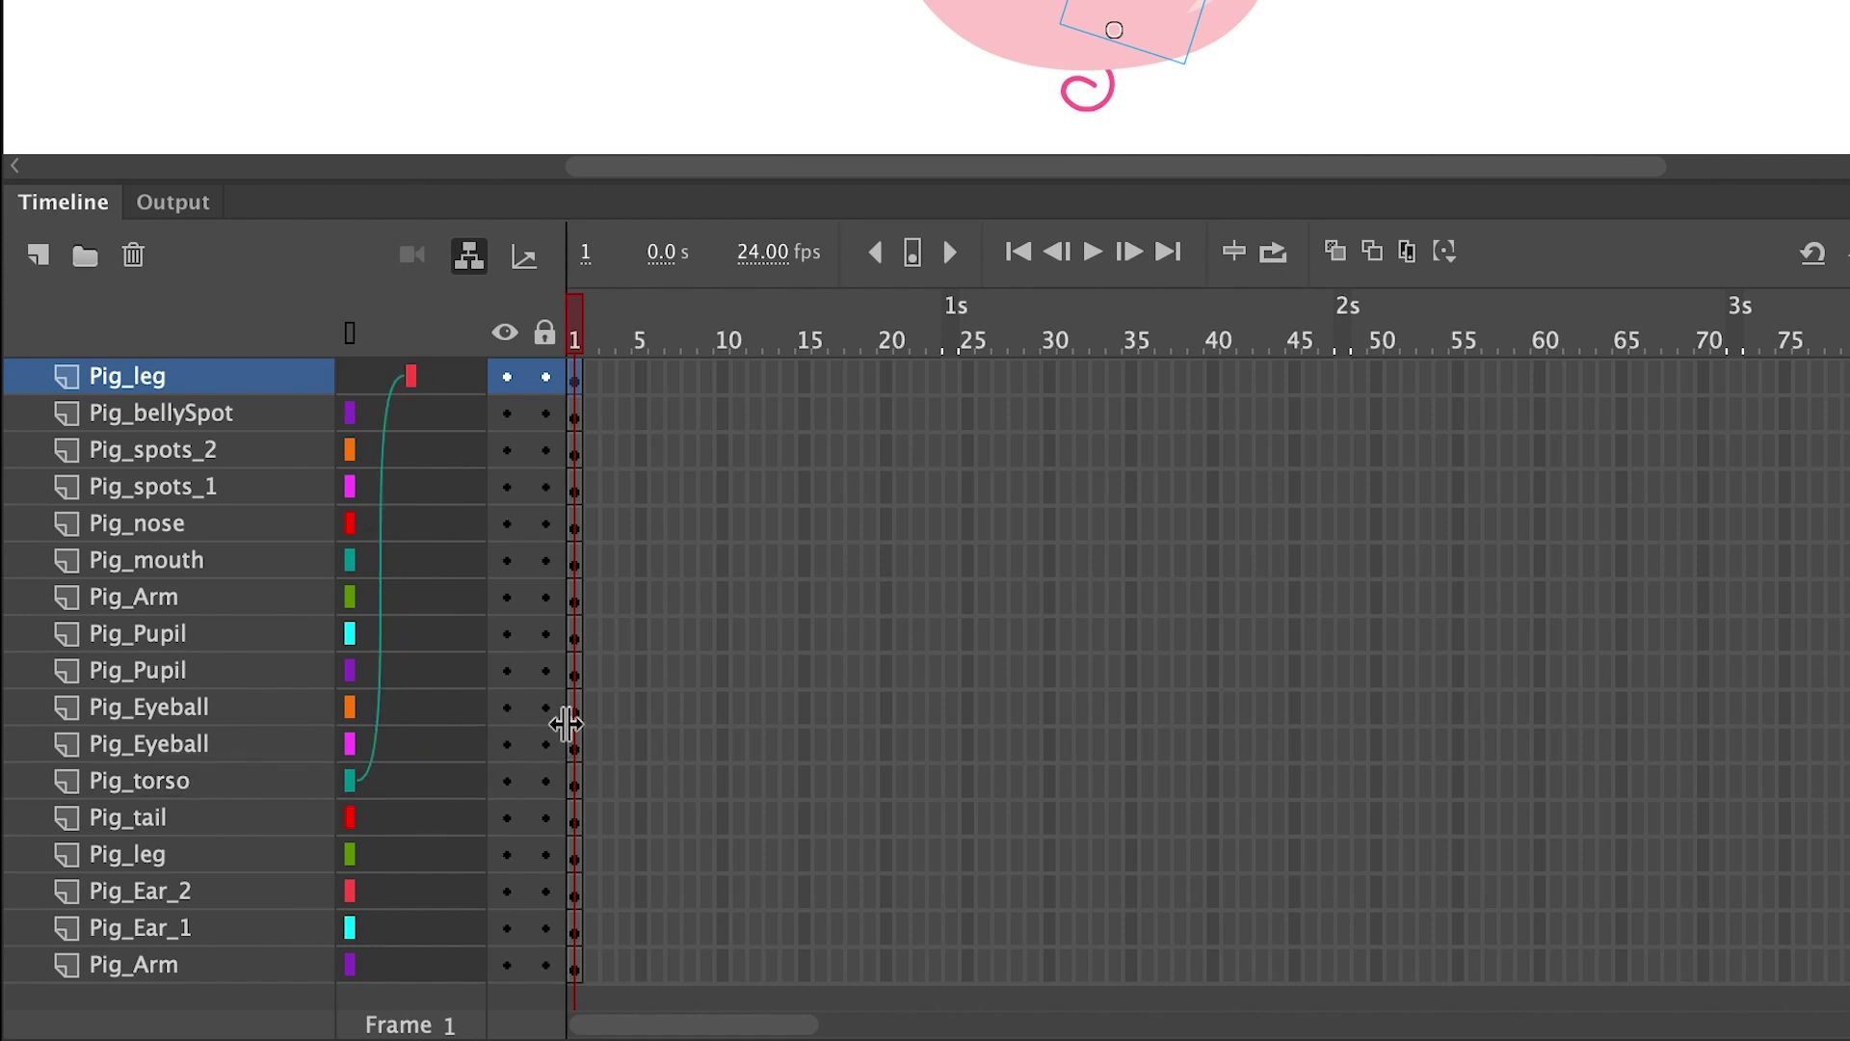
Step: Parent the lower Pig_leg, Pig_bellySpot, Pig_spots_2 and Pig_spots_1 layers to Pig_torso
{"action": "left_click_drag", "start_coordinate": [567, 726], "coordinate": [628, 726]}
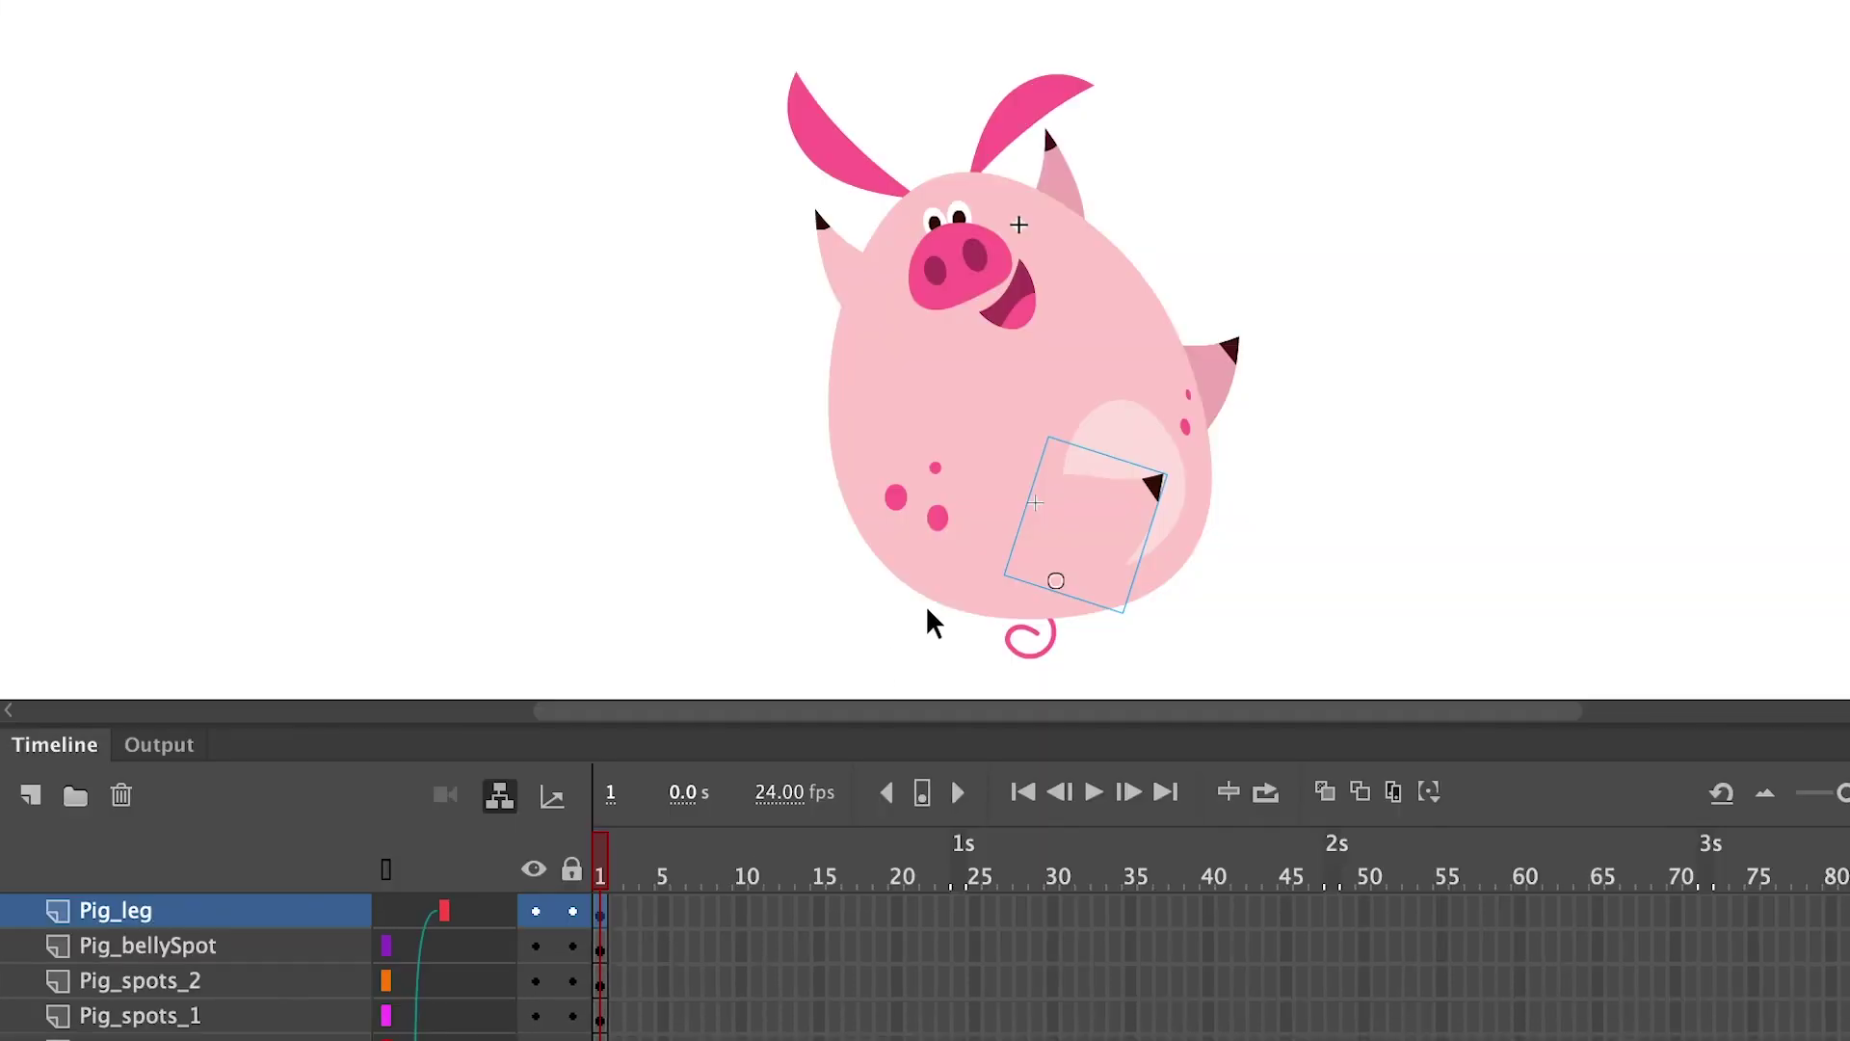
{"action": "left_click", "coordinate": [1216, 377]}
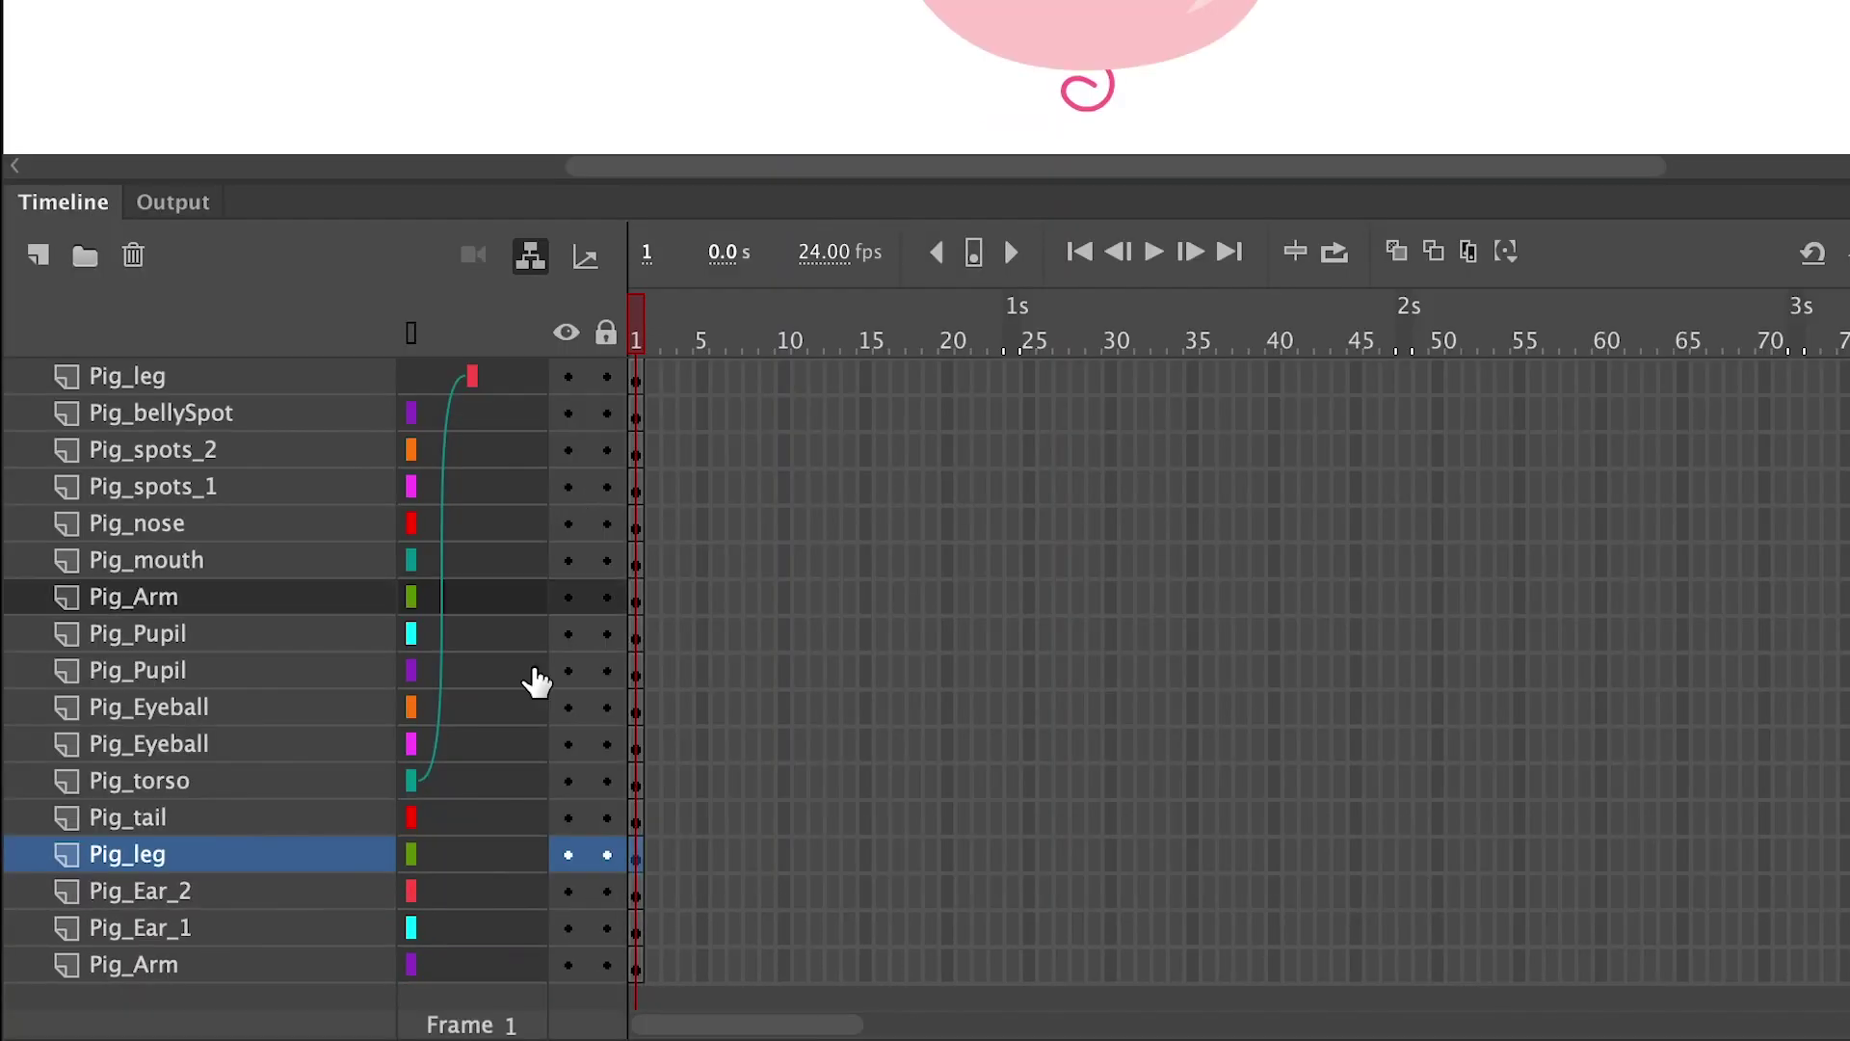
{"action": "left_click_drag", "start_coordinate": [479, 867], "coordinate": [473, 790]}
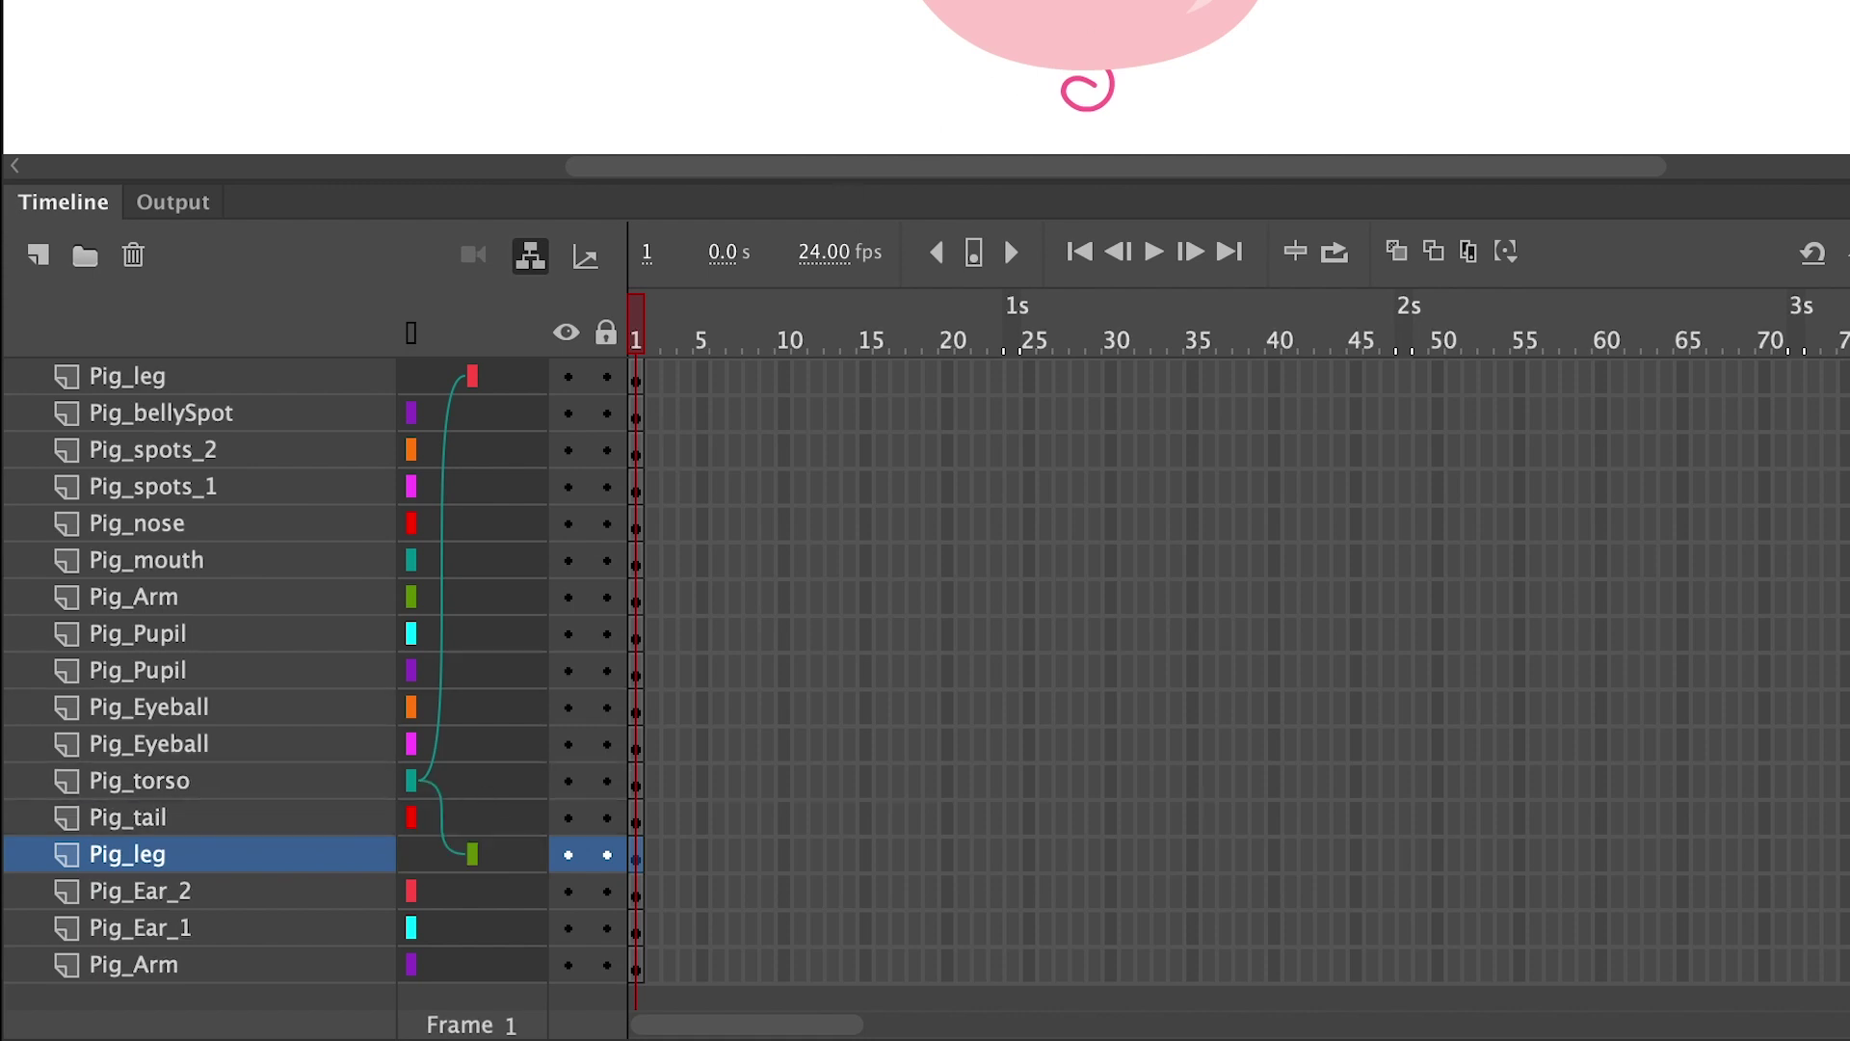
{"action": "left_click", "coordinate": [1216, 8]}
{"action": "mouse_move", "coordinate": [411, 412]}
{"action": "left_mouse_down"}
{"action": "mouse_move", "coordinate": [499, 730]}
{"action": "mouse_move", "coordinate": [473, 783]}
{"action": "left_mouse_up"}
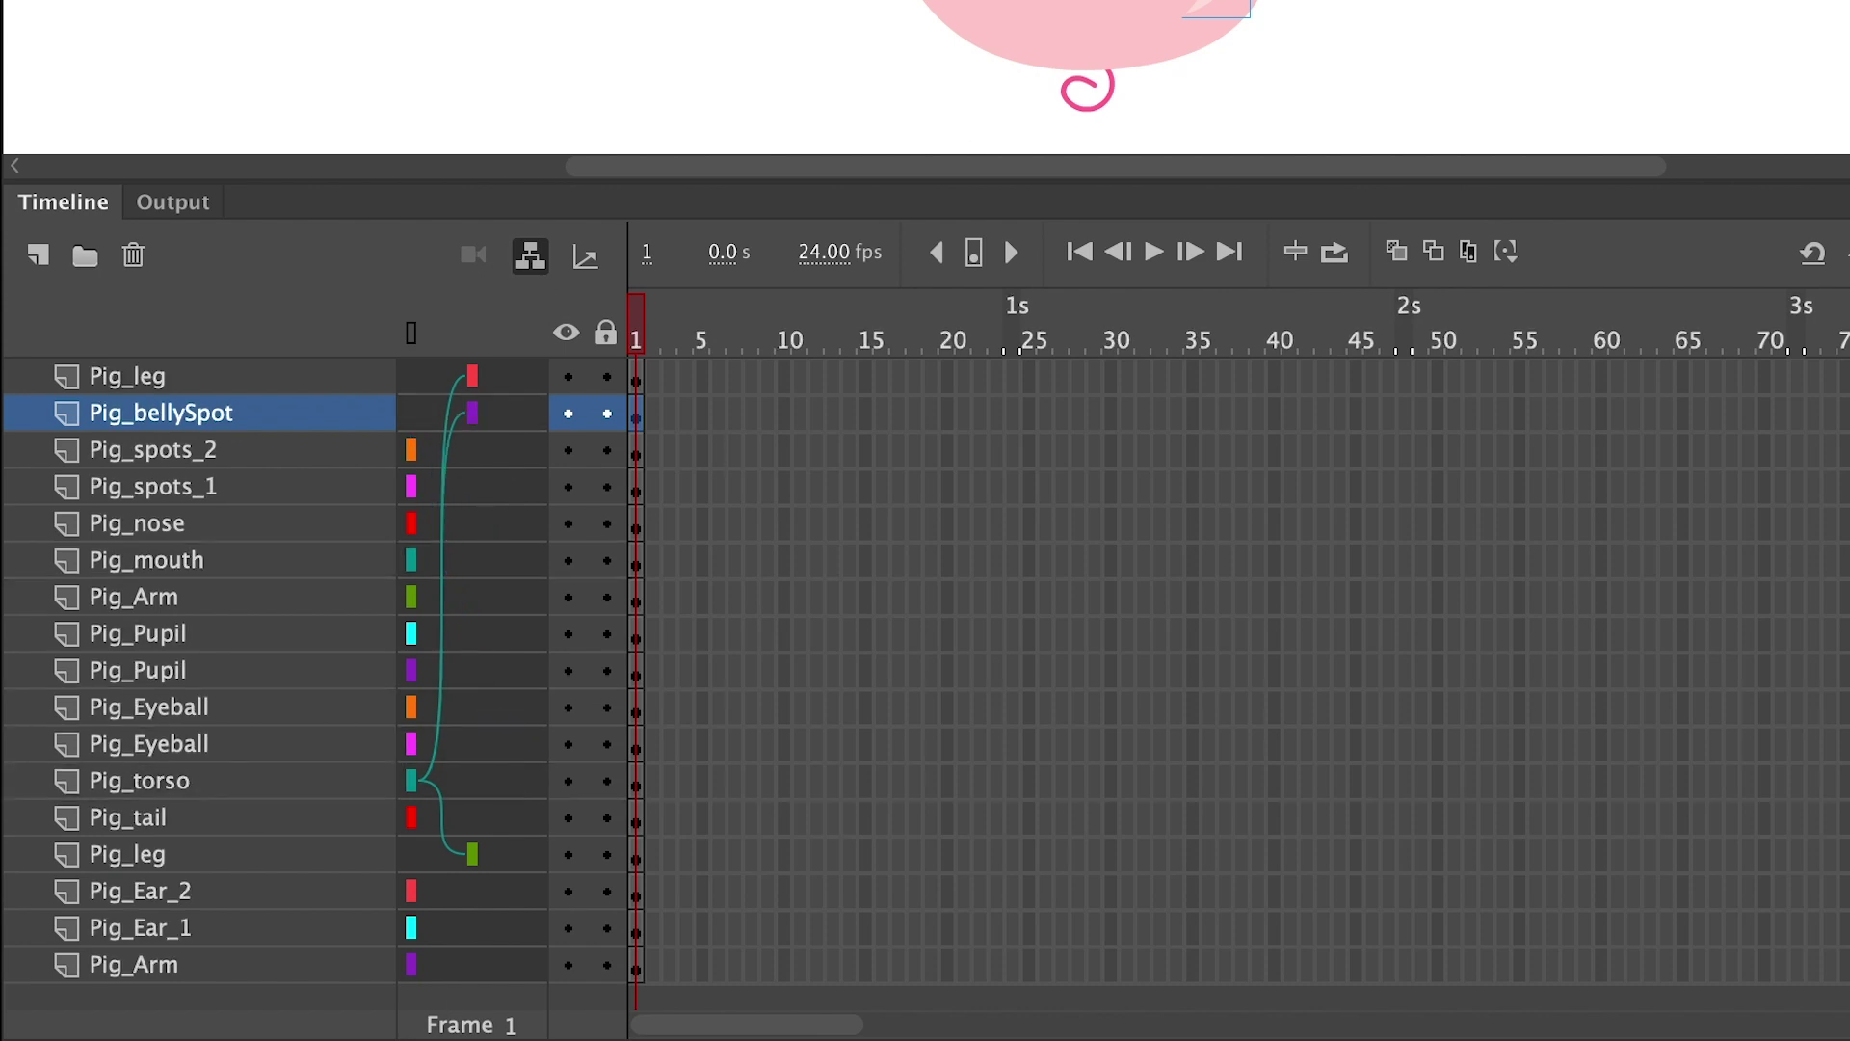
{"action": "left_click", "coordinate": [644, 449]}
{"action": "mouse_move", "coordinate": [411, 449]}
{"action": "left_mouse_down"}
{"action": "mouse_move", "coordinate": [483, 446]}
{"action": "mouse_move", "coordinate": [483, 782]}
{"action": "left_mouse_up"}
{"action": "mouse_move", "coordinate": [412, 486]}
{"action": "left_mouse_down"}
{"action": "mouse_move", "coordinate": [496, 500]}
{"action": "mouse_move", "coordinate": [512, 776]}
{"action": "mouse_move", "coordinate": [491, 780]}
{"action": "left_mouse_up"}
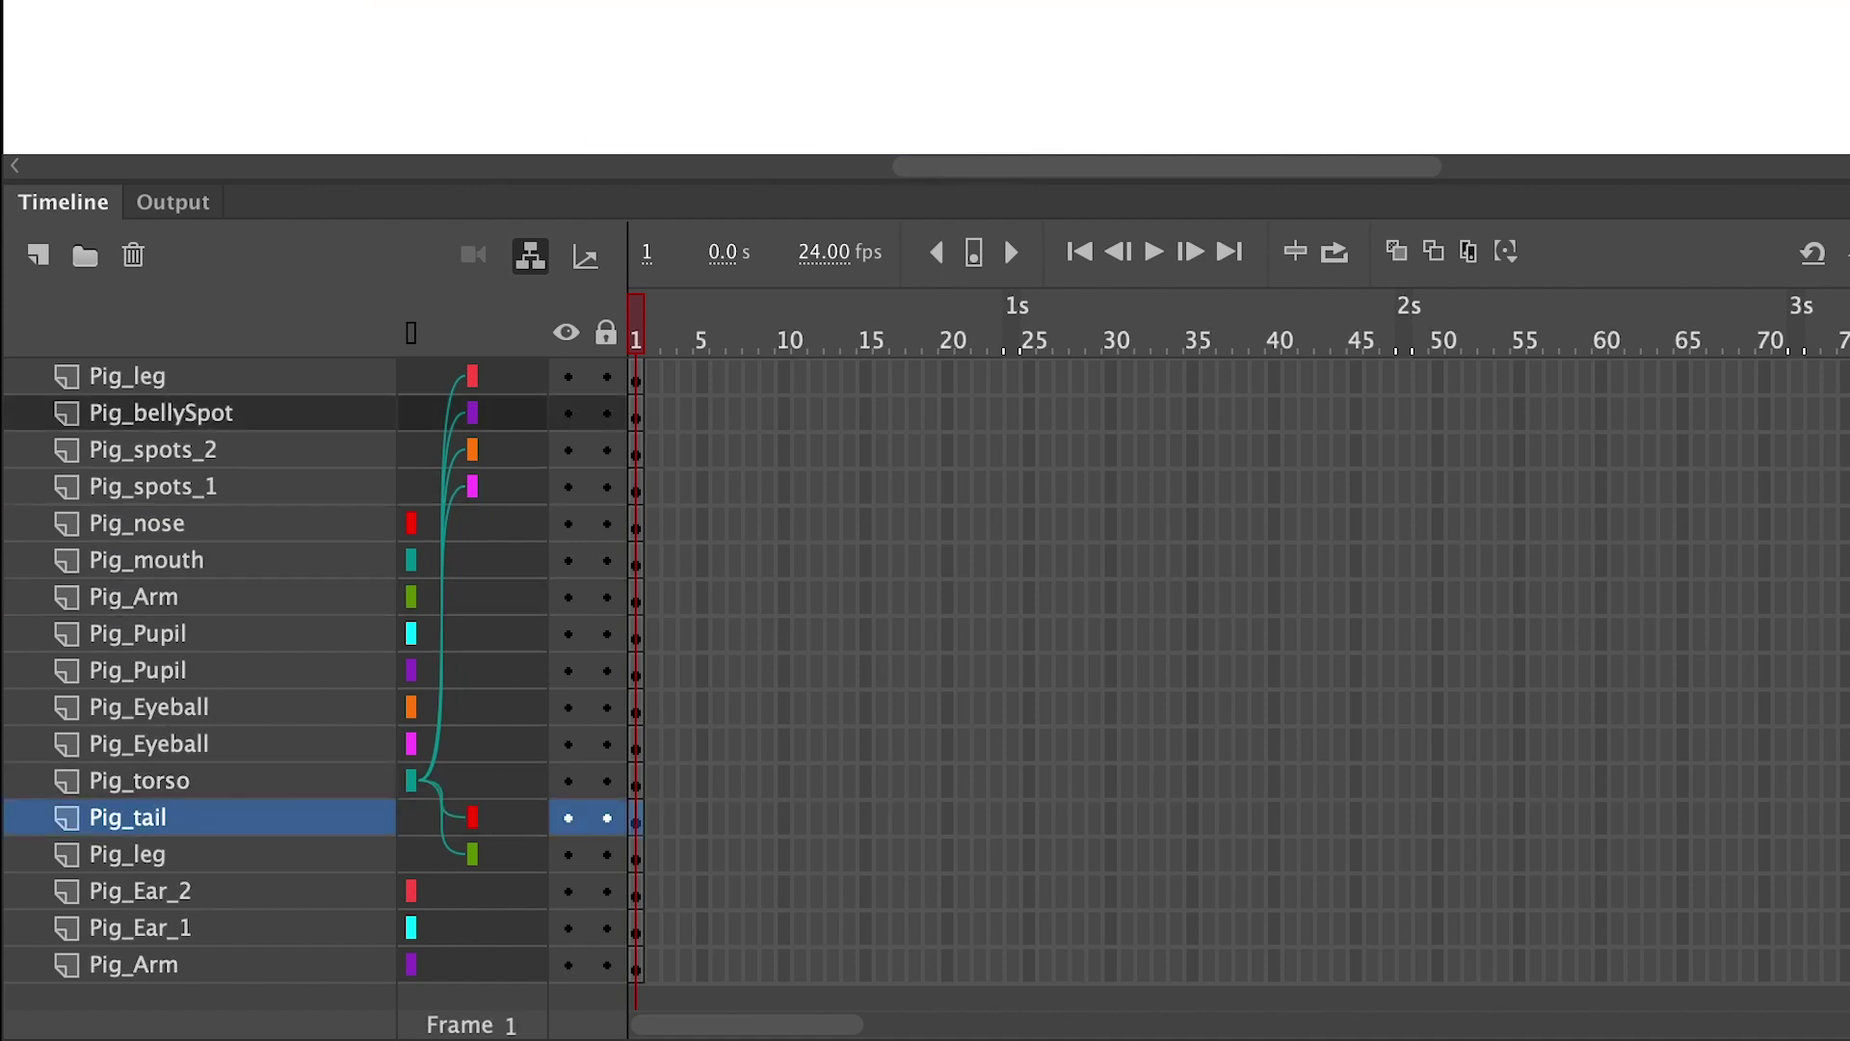
Step: Parent Pig_mouth, Pig_nose and the Pig_Eyeball layers to Pig_torso
{"action": "left_click_drag", "start_coordinate": [411, 560], "coordinate": [491, 781]}
{"action": "left_click", "coordinate": [482, 523]}
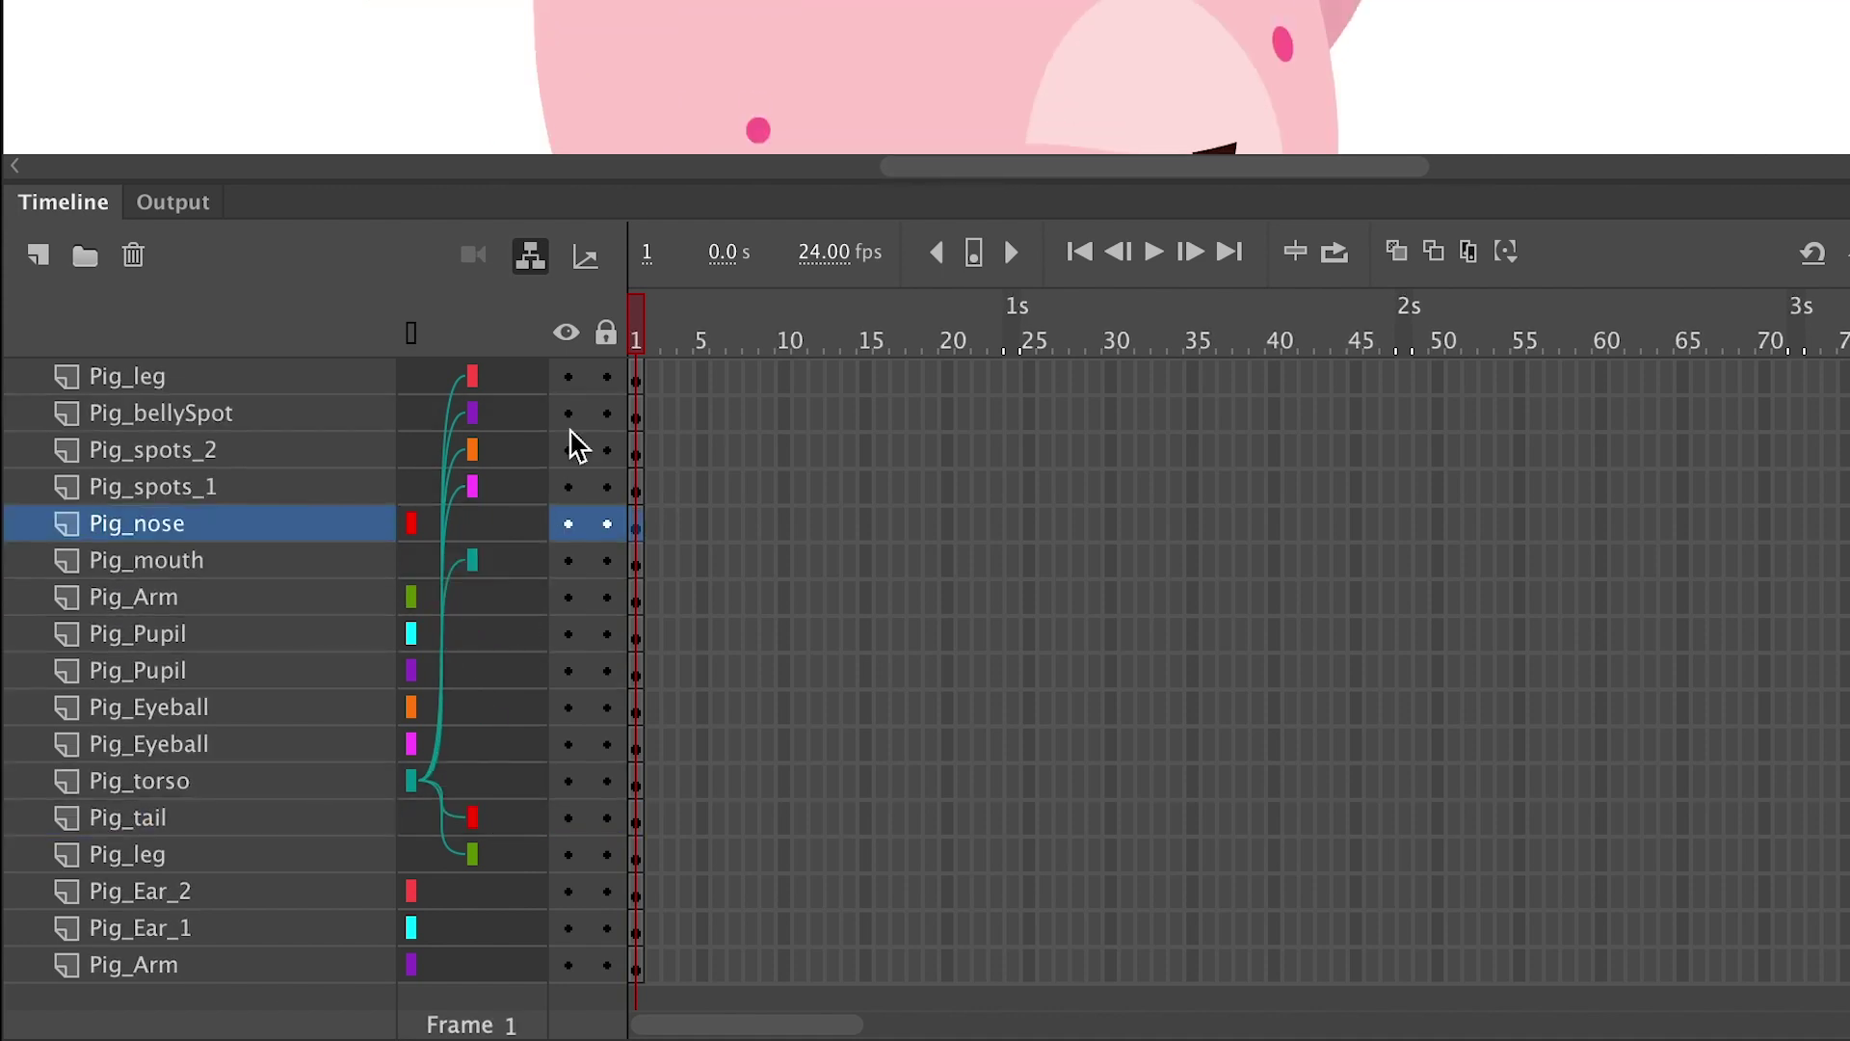
{"action": "left_click_drag", "start_coordinate": [412, 523], "coordinate": [491, 781]}
{"action": "left_click", "coordinate": [482, 706]}
{"action": "left_click_drag", "start_coordinate": [412, 706], "coordinate": [492, 781]}
{"action": "left_click", "coordinate": [482, 743]}
Step: Parent each Pig_Pupil layer to its own Pig_Eyeball layer
{"action": "left_click", "coordinate": [482, 633]}
{"action": "left_click", "coordinate": [482, 706]}
{"action": "left_click", "coordinate": [524, 633]}
{"action": "mouse_move", "coordinate": [412, 634]}
{"action": "left_mouse_down"}
{"action": "mouse_move", "coordinate": [487, 707]}
{"action": "mouse_move", "coordinate": [487, 744]}
{"action": "left_mouse_up"}
{"action": "left_click", "coordinate": [482, 744]}
{"action": "mouse_move", "coordinate": [412, 597]}
{"action": "left_mouse_down"}
{"action": "mouse_move", "coordinate": [466, 672]}
{"action": "mouse_move", "coordinate": [491, 781]}
{"action": "left_mouse_up"}
Step: Parent the bottom Pig_Arm and Pig_Ear_1 layers to Pig_torso
{"action": "mouse_move", "coordinate": [411, 963]}
{"action": "left_mouse_down"}
{"action": "mouse_move", "coordinate": [549, 829]}
{"action": "mouse_move", "coordinate": [516, 801]}
{"action": "left_mouse_up"}
{"action": "left_click", "coordinate": [482, 927]}
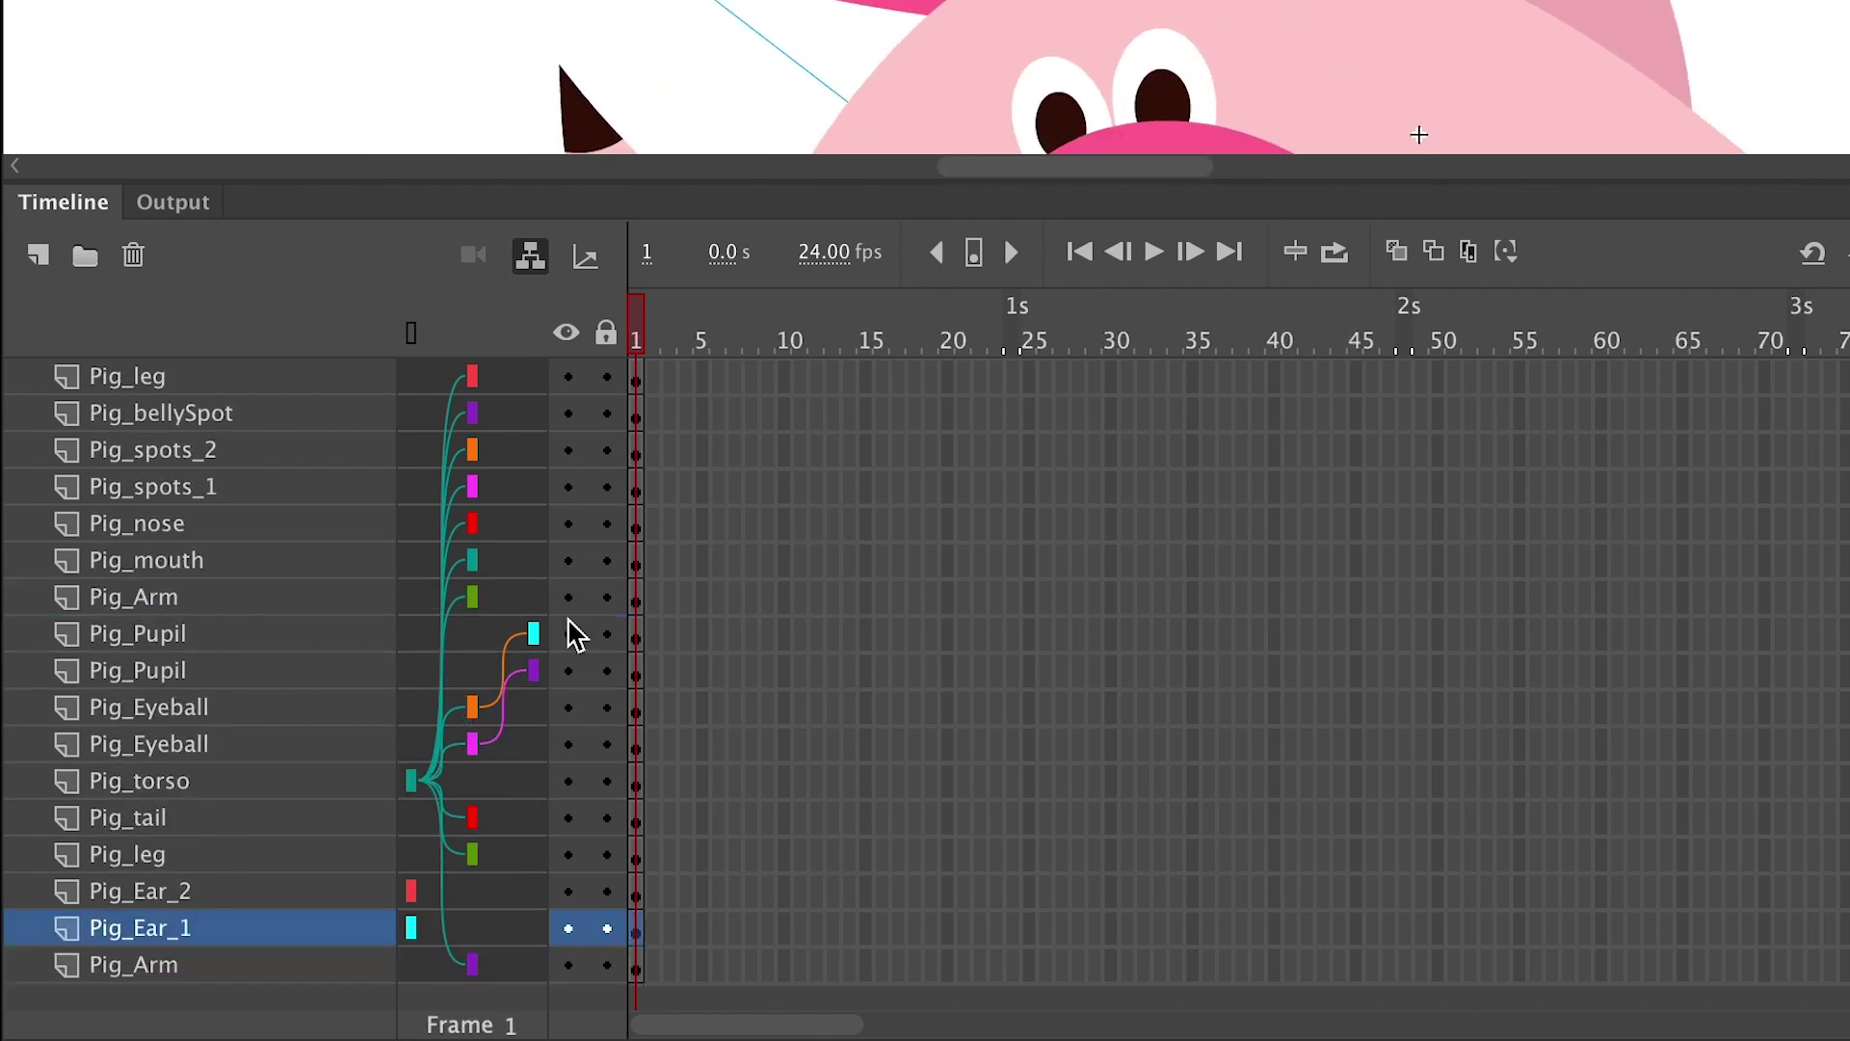
{"action": "left_click_drag", "start_coordinate": [412, 927], "coordinate": [504, 781]}
Step: Parent Pig_Ear_2 to Pig_torso, zoom the stage to 99% and move the pig up-right
{"action": "left_click", "coordinate": [411, 890]}
{"action": "left_click_drag", "start_coordinate": [411, 890], "coordinate": [504, 771]}
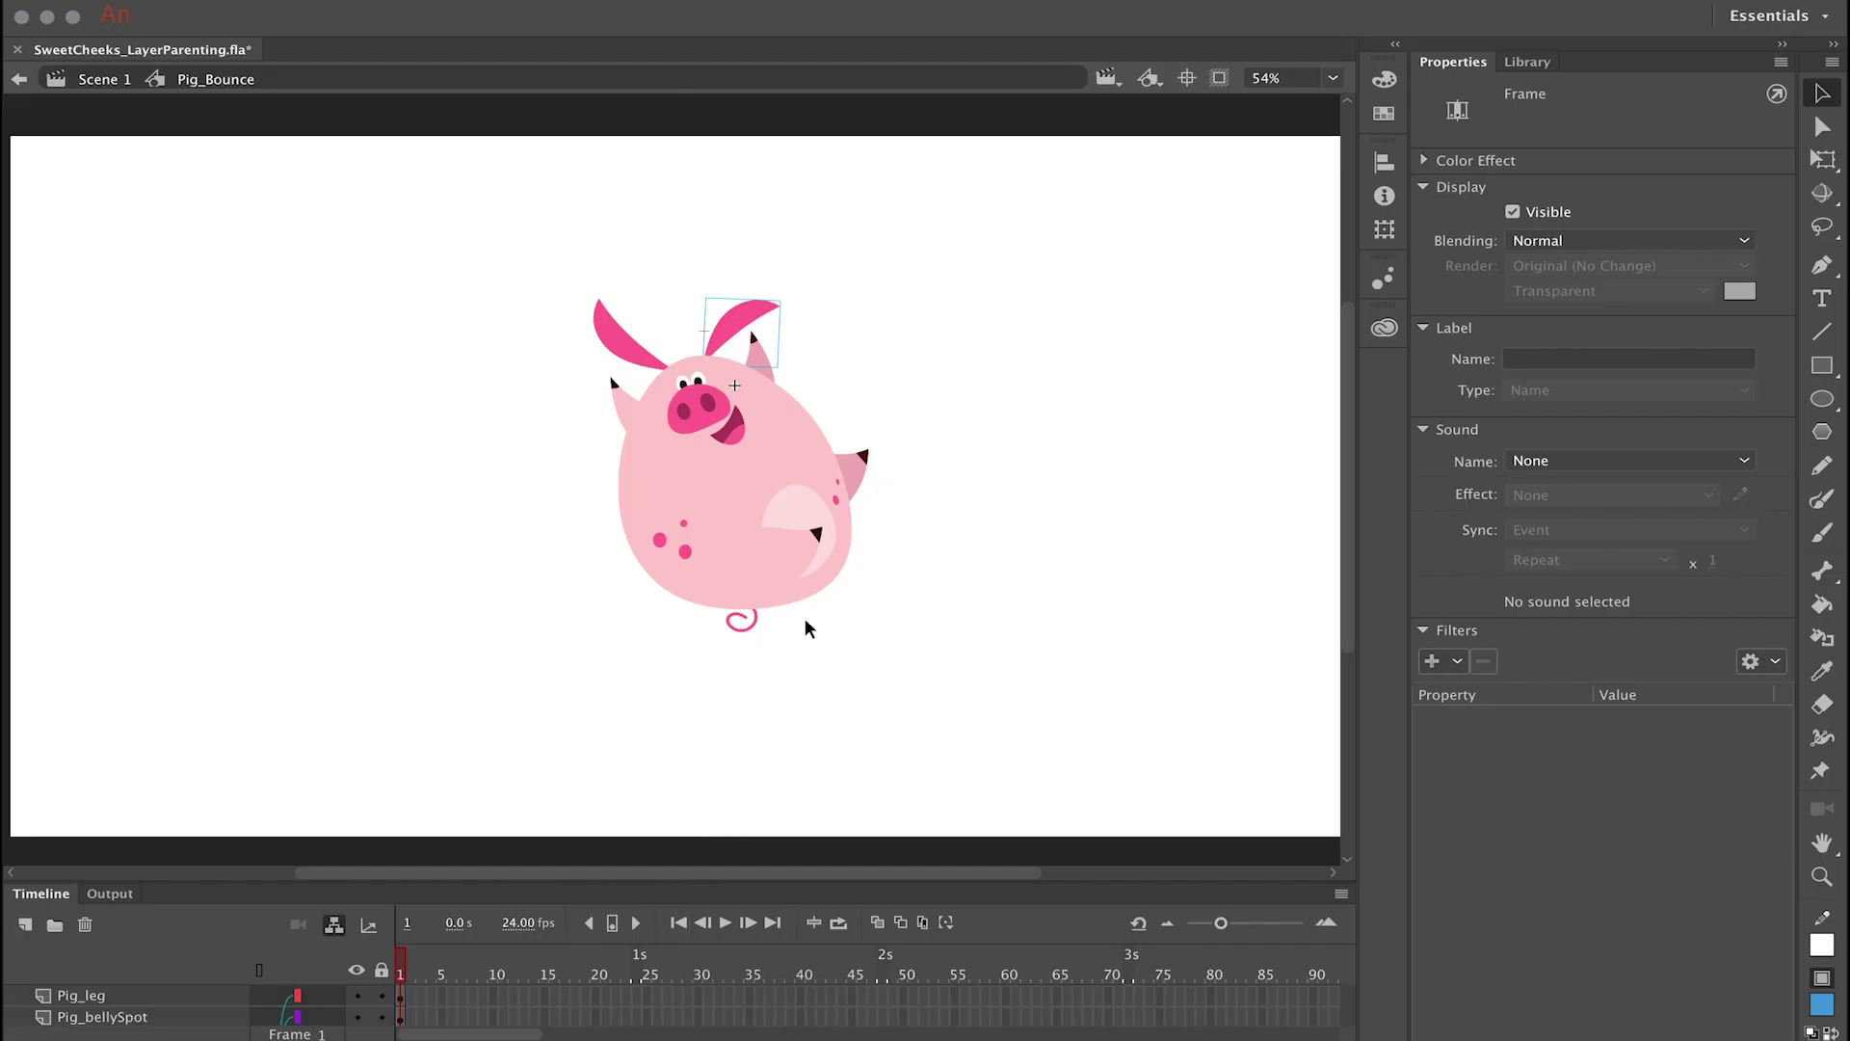
{"action": "key", "text": "z"}
{"action": "left_click_drag", "start_coordinate": [533, 248], "coordinate": [959, 686]}
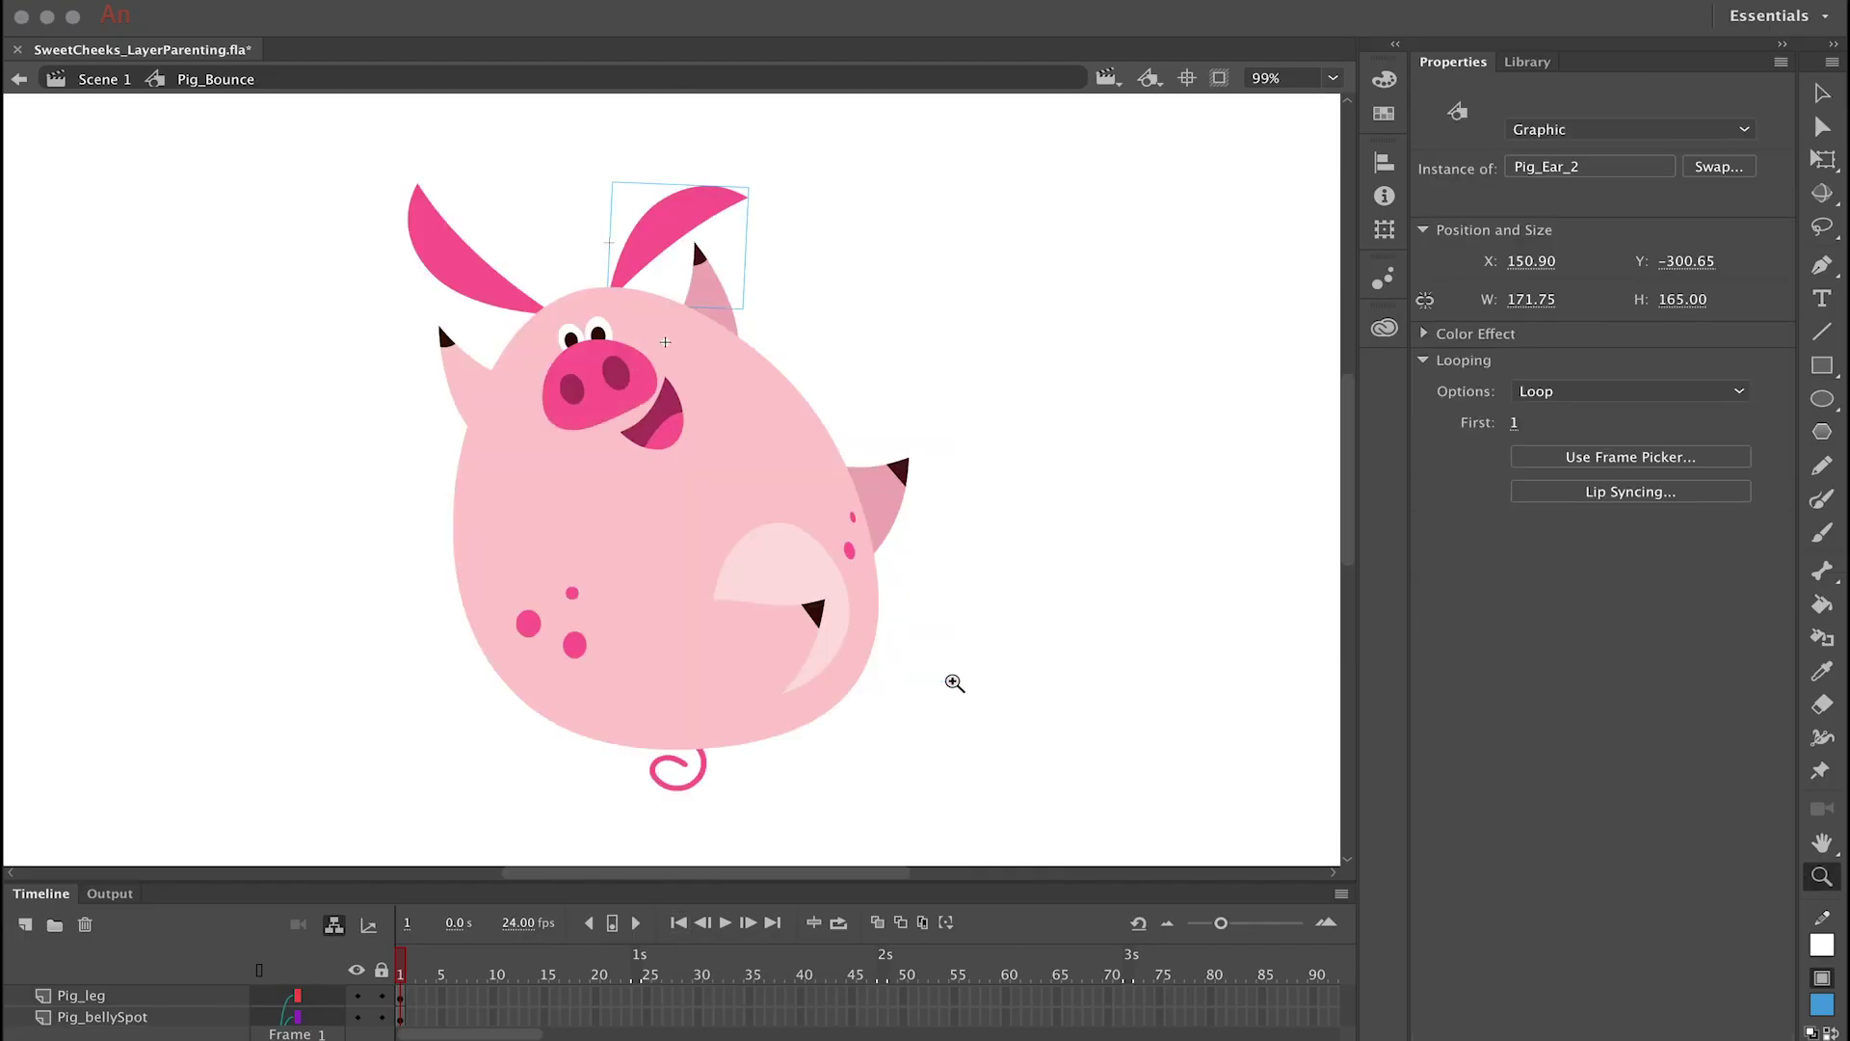
{"action": "left_click", "coordinate": [959, 686]}
{"action": "left_click_drag", "start_coordinate": [766, 495], "coordinate": [806, 514]}
Step: Rotate the torso, right ear and leg into a tilted pose, then enlarge the timeline
{"action": "key", "text": "q"}
{"action": "mouse_move", "coordinate": [928, 302]}
{"action": "left_mouse_down"}
{"action": "mouse_move", "coordinate": [976, 412]}
{"action": "mouse_move", "coordinate": [913, 286]}
{"action": "left_mouse_up"}
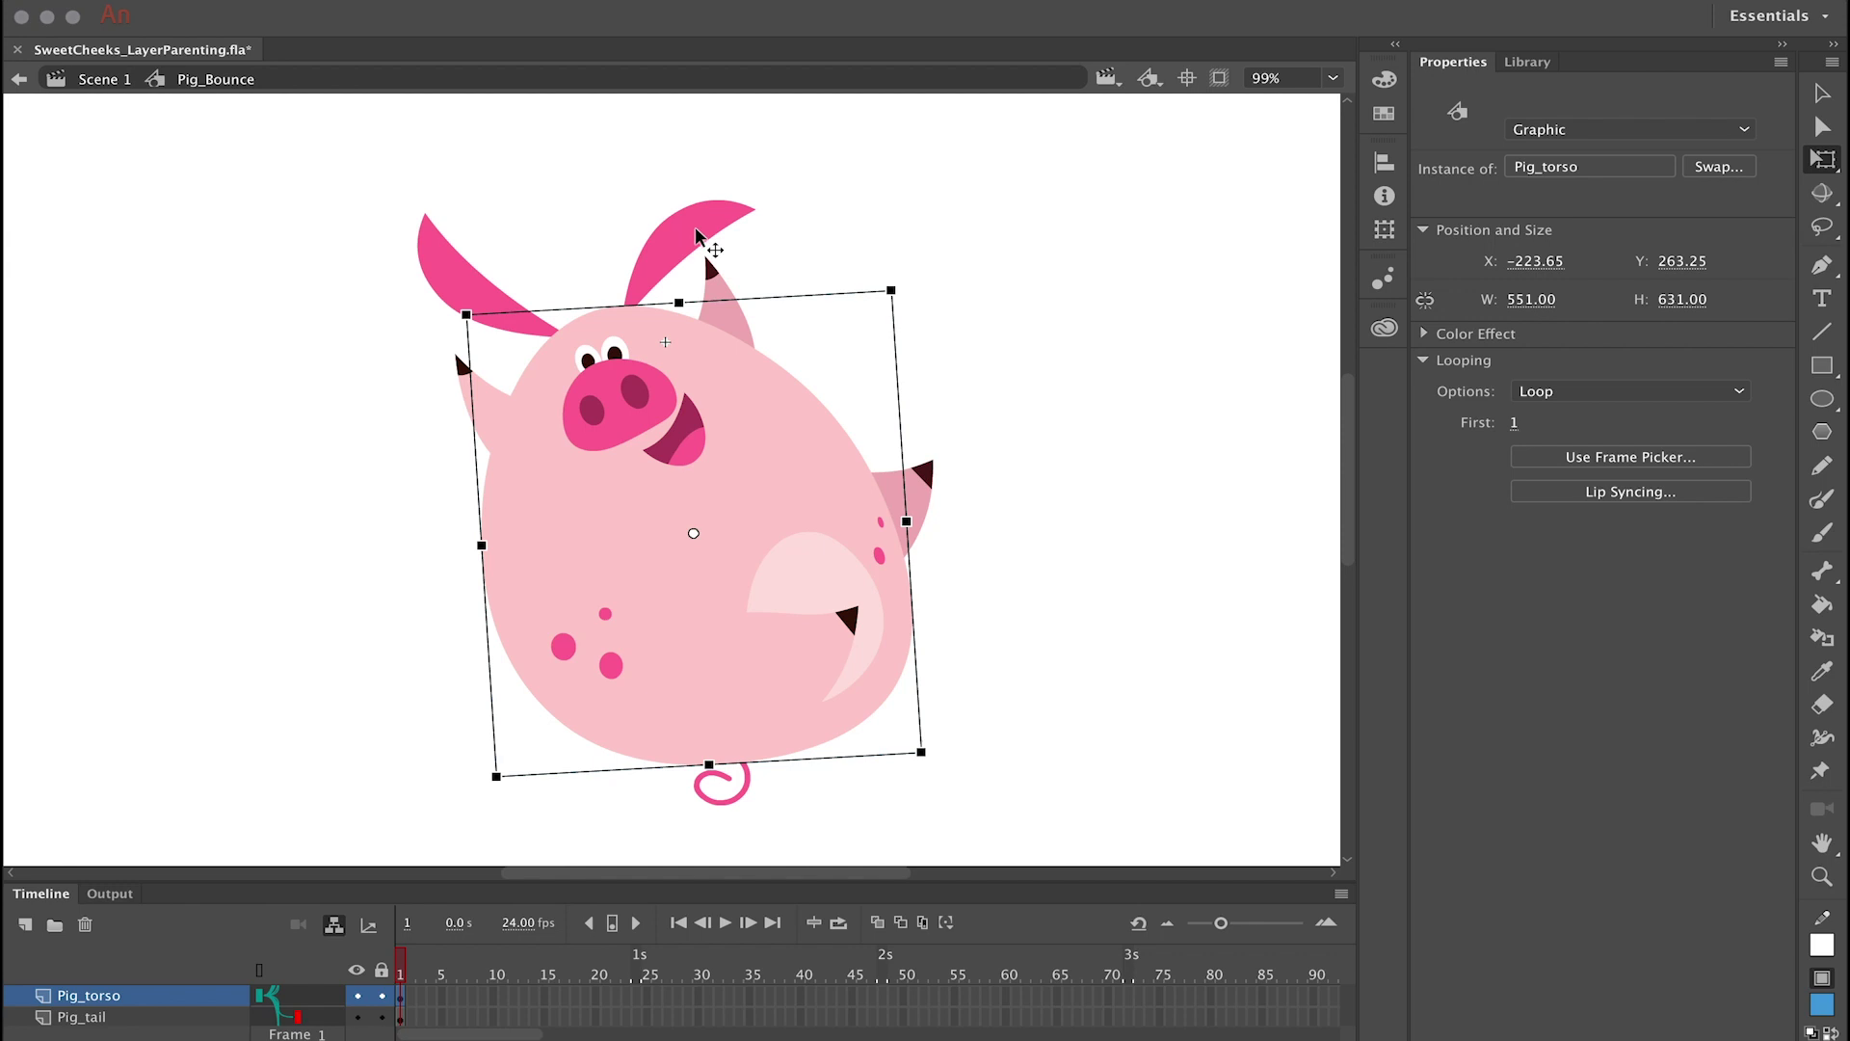
{"action": "left_click", "coordinate": [698, 236]}
{"action": "mouse_move", "coordinate": [778, 216]}
{"action": "left_mouse_down"}
{"action": "mouse_move", "coordinate": [739, 165]}
{"action": "mouse_move", "coordinate": [773, 217]}
{"action": "left_mouse_up"}
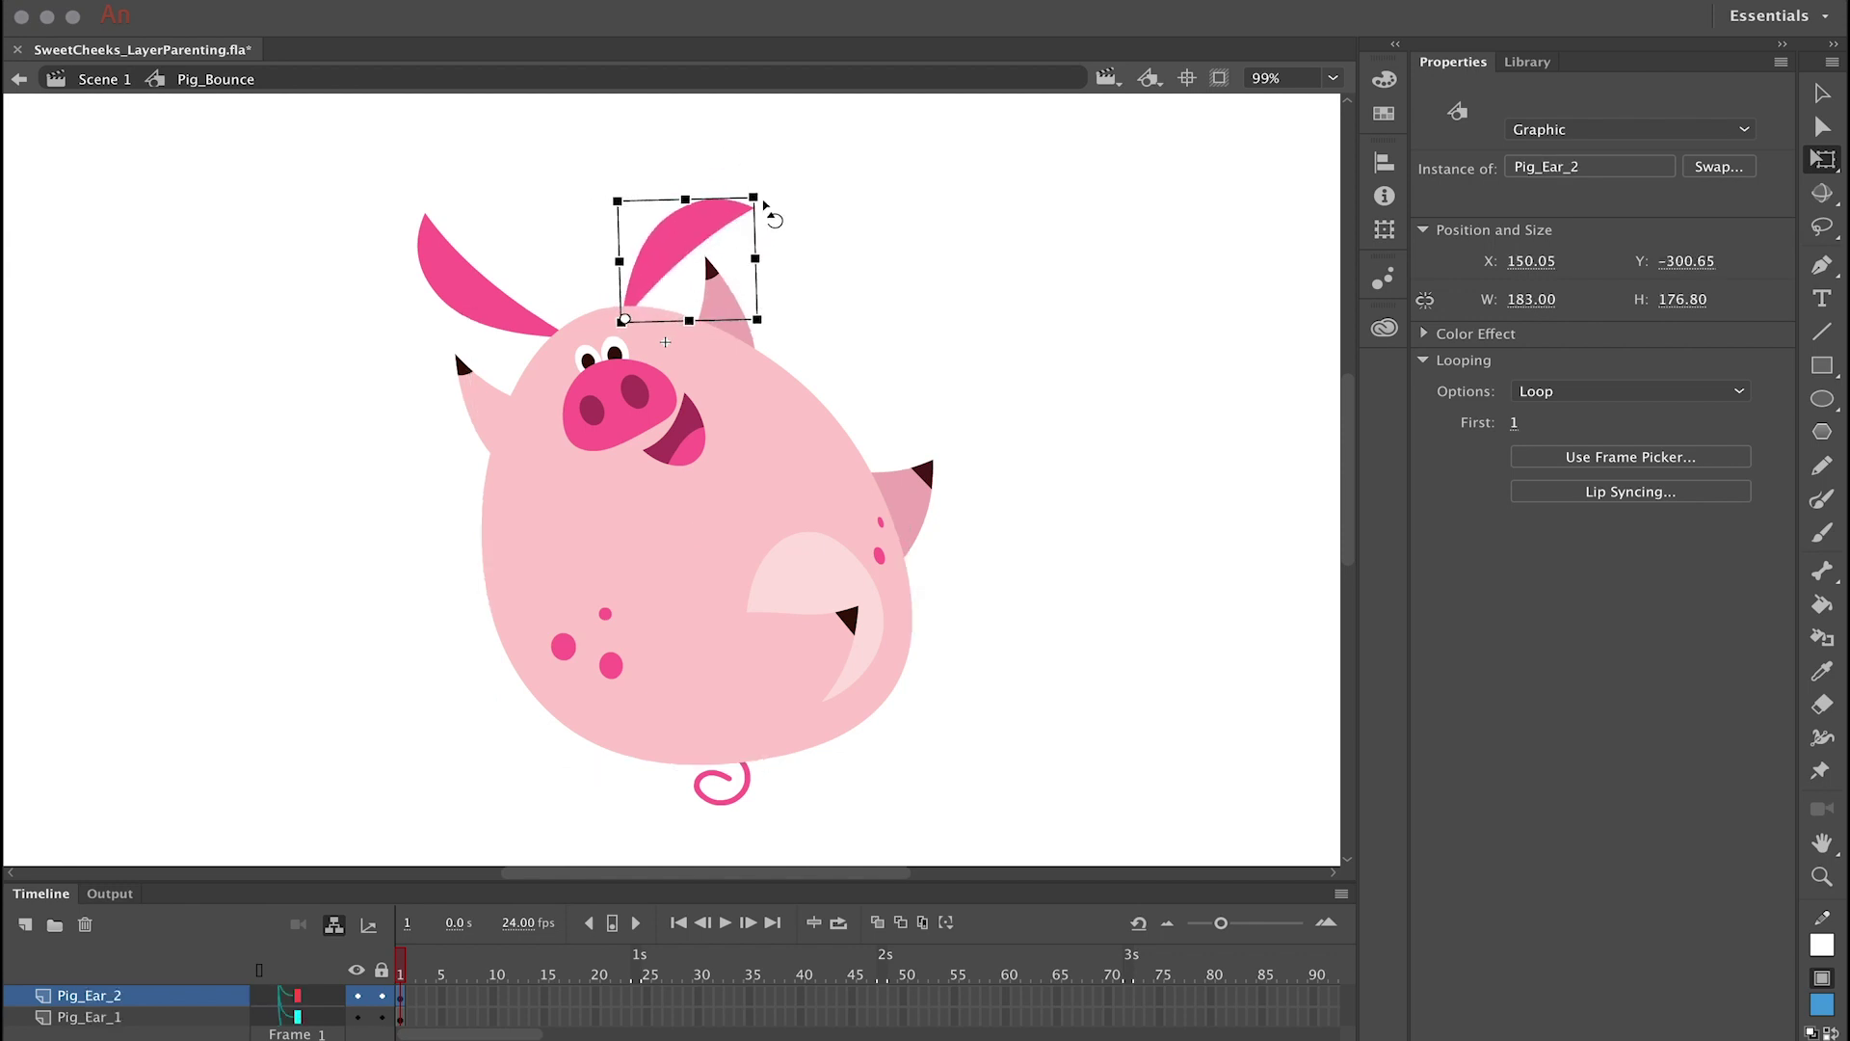
{"action": "left_click", "coordinate": [781, 655]}
{"action": "left_click_drag", "start_coordinate": [848, 589], "coordinate": [883, 610]}
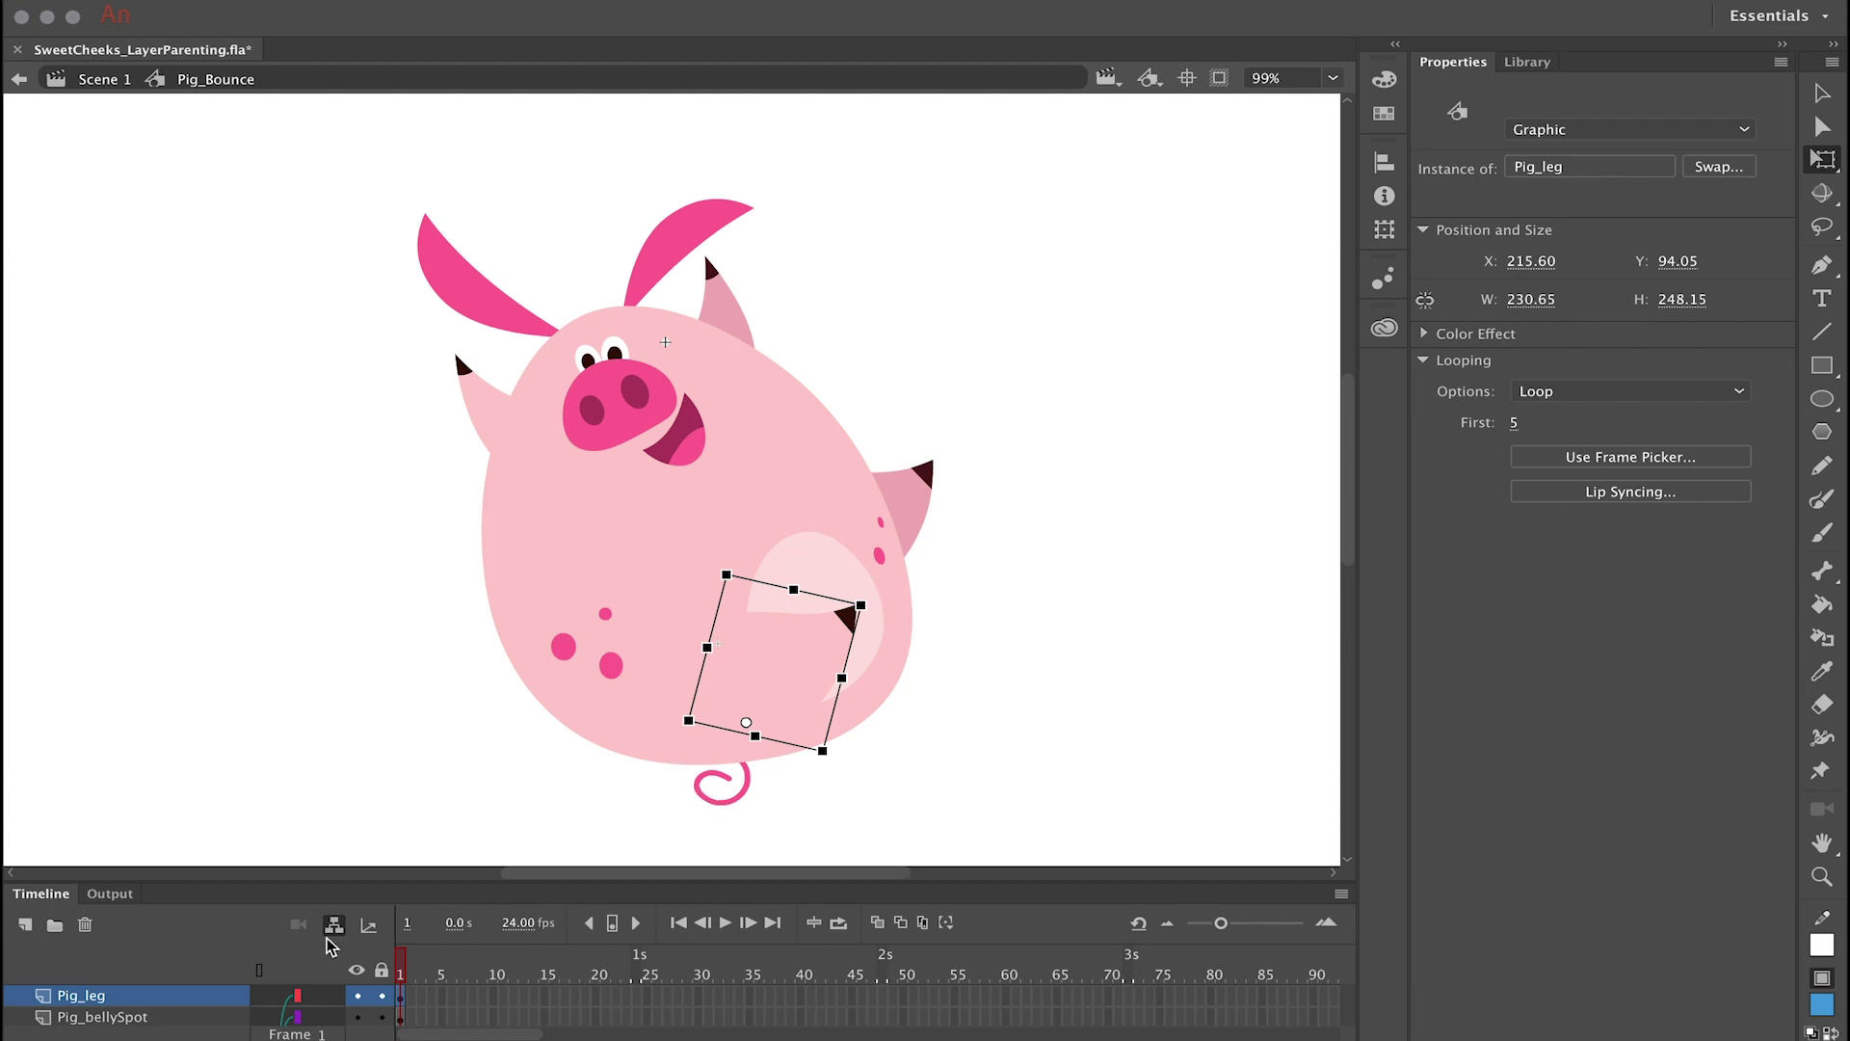
{"action": "left_click_drag", "start_coordinate": [432, 883], "coordinate": [459, 537]}
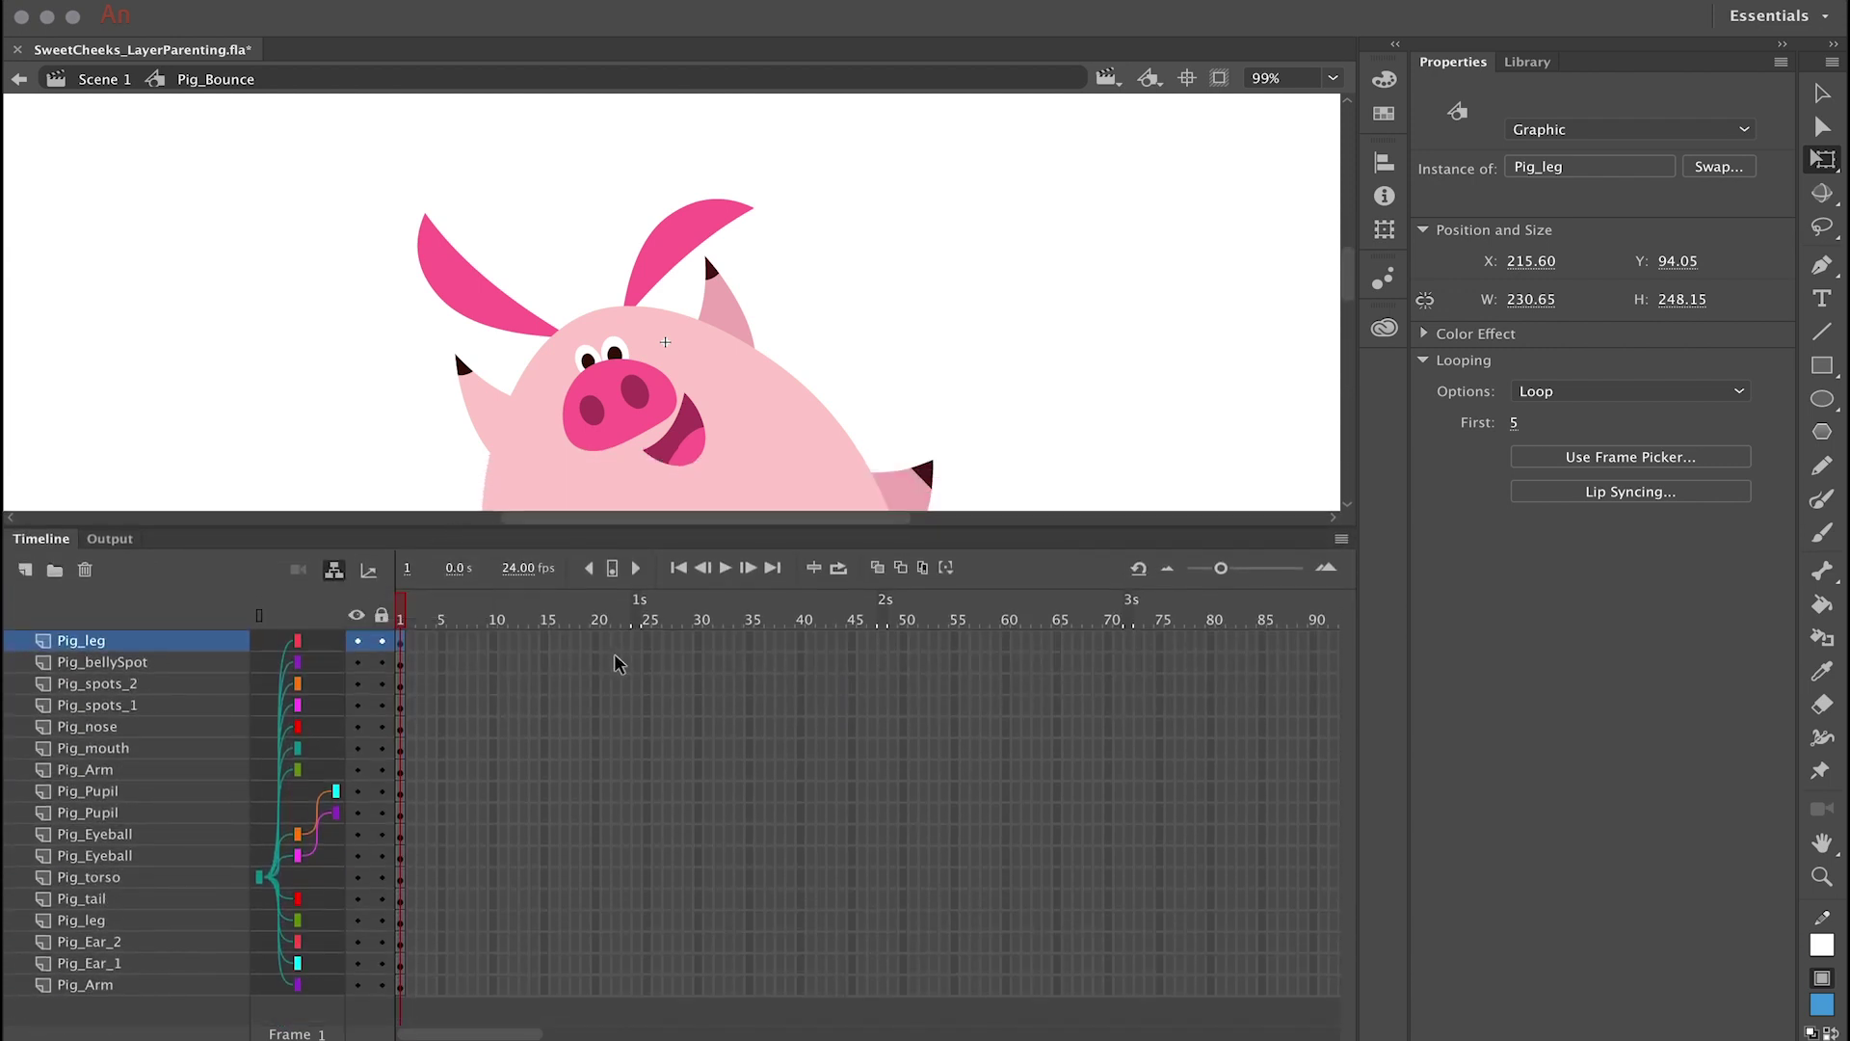
Step: Insert keyframes at frame 48 on every layer
{"action": "left_click", "coordinate": [883, 639]}
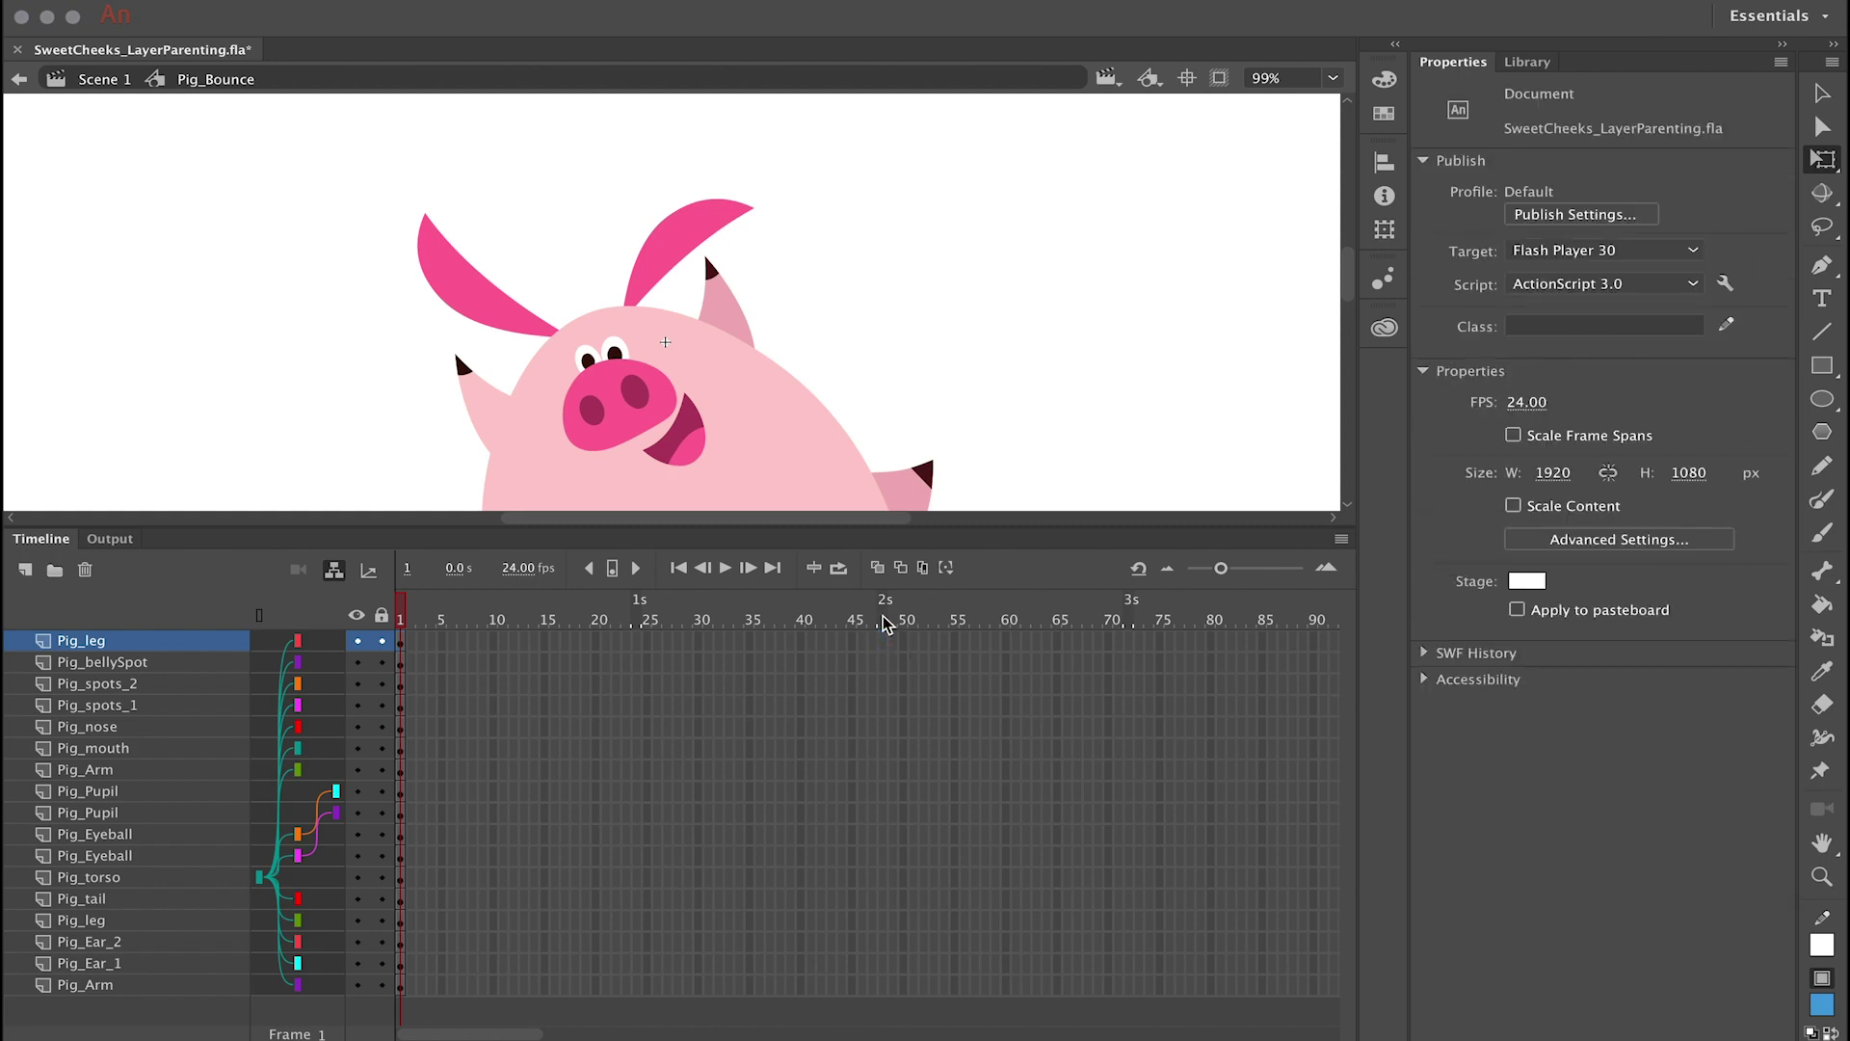
{"action": "left_click_drag", "start_coordinate": [886, 643], "coordinate": [887, 987]}
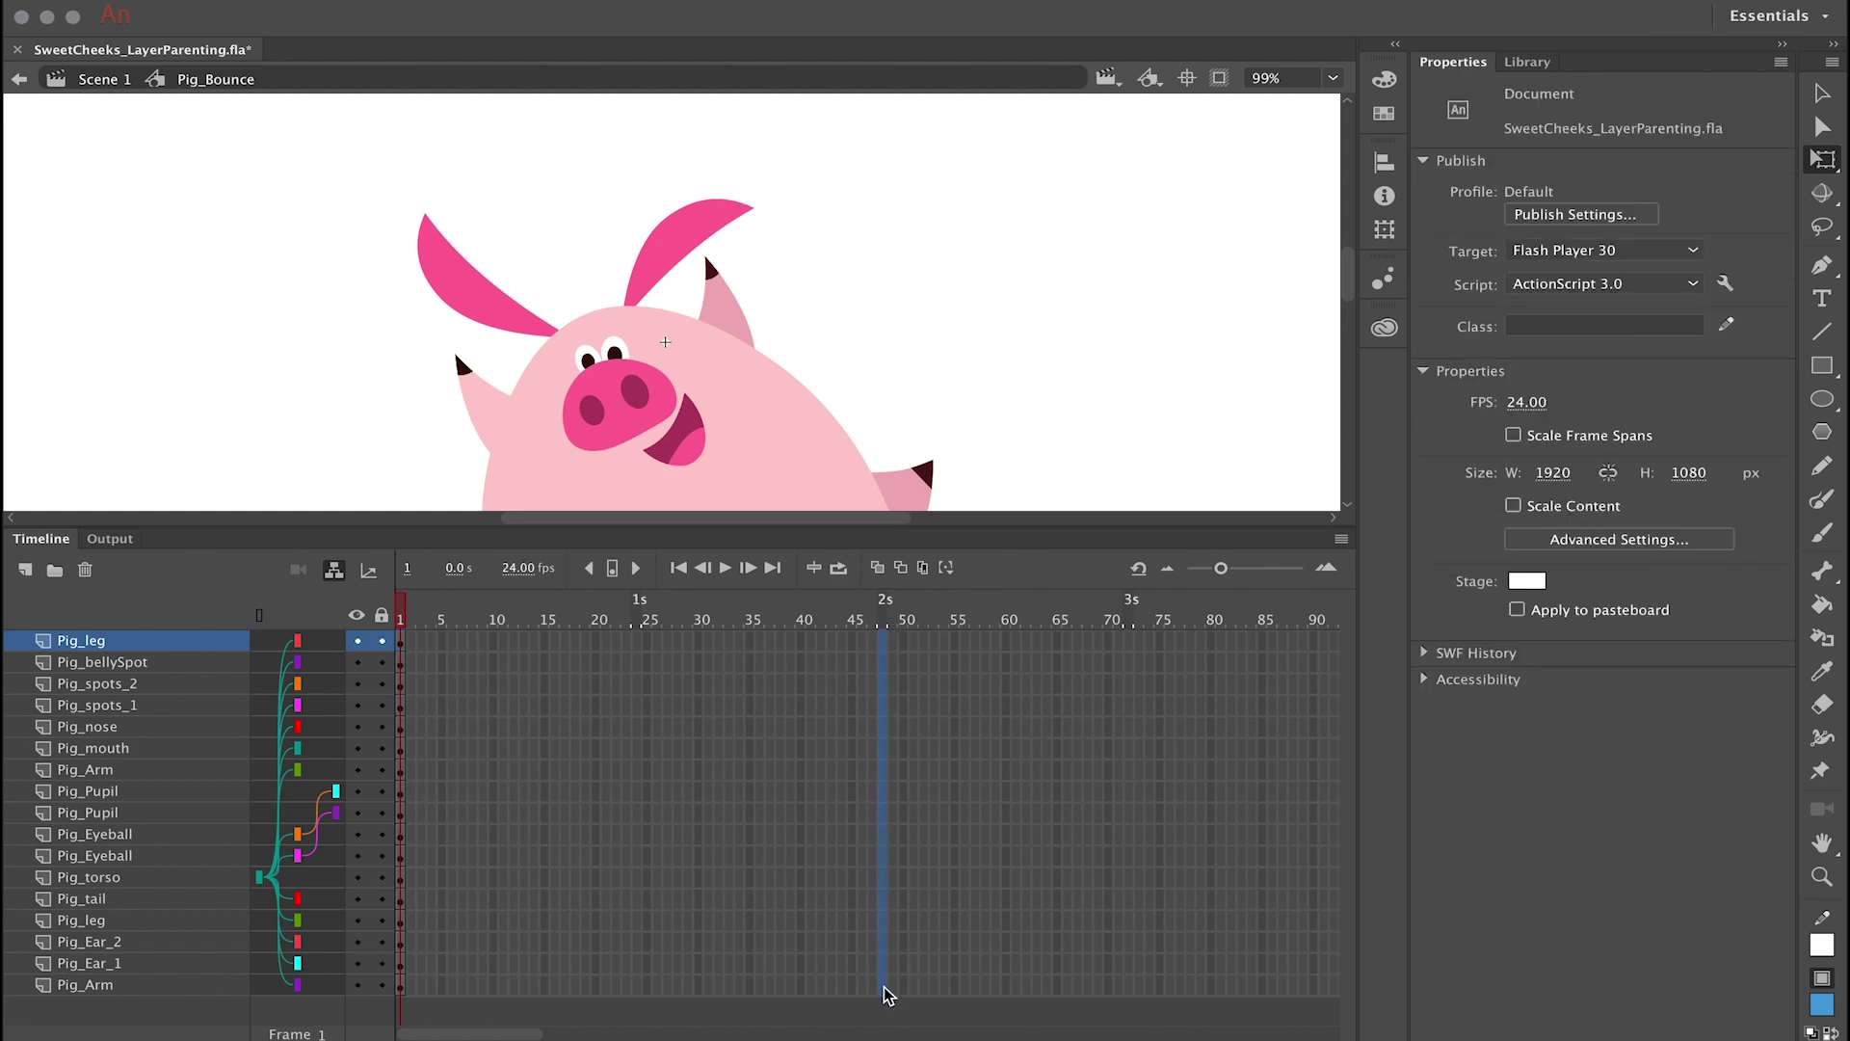
{"action": "key", "text": "F6"}
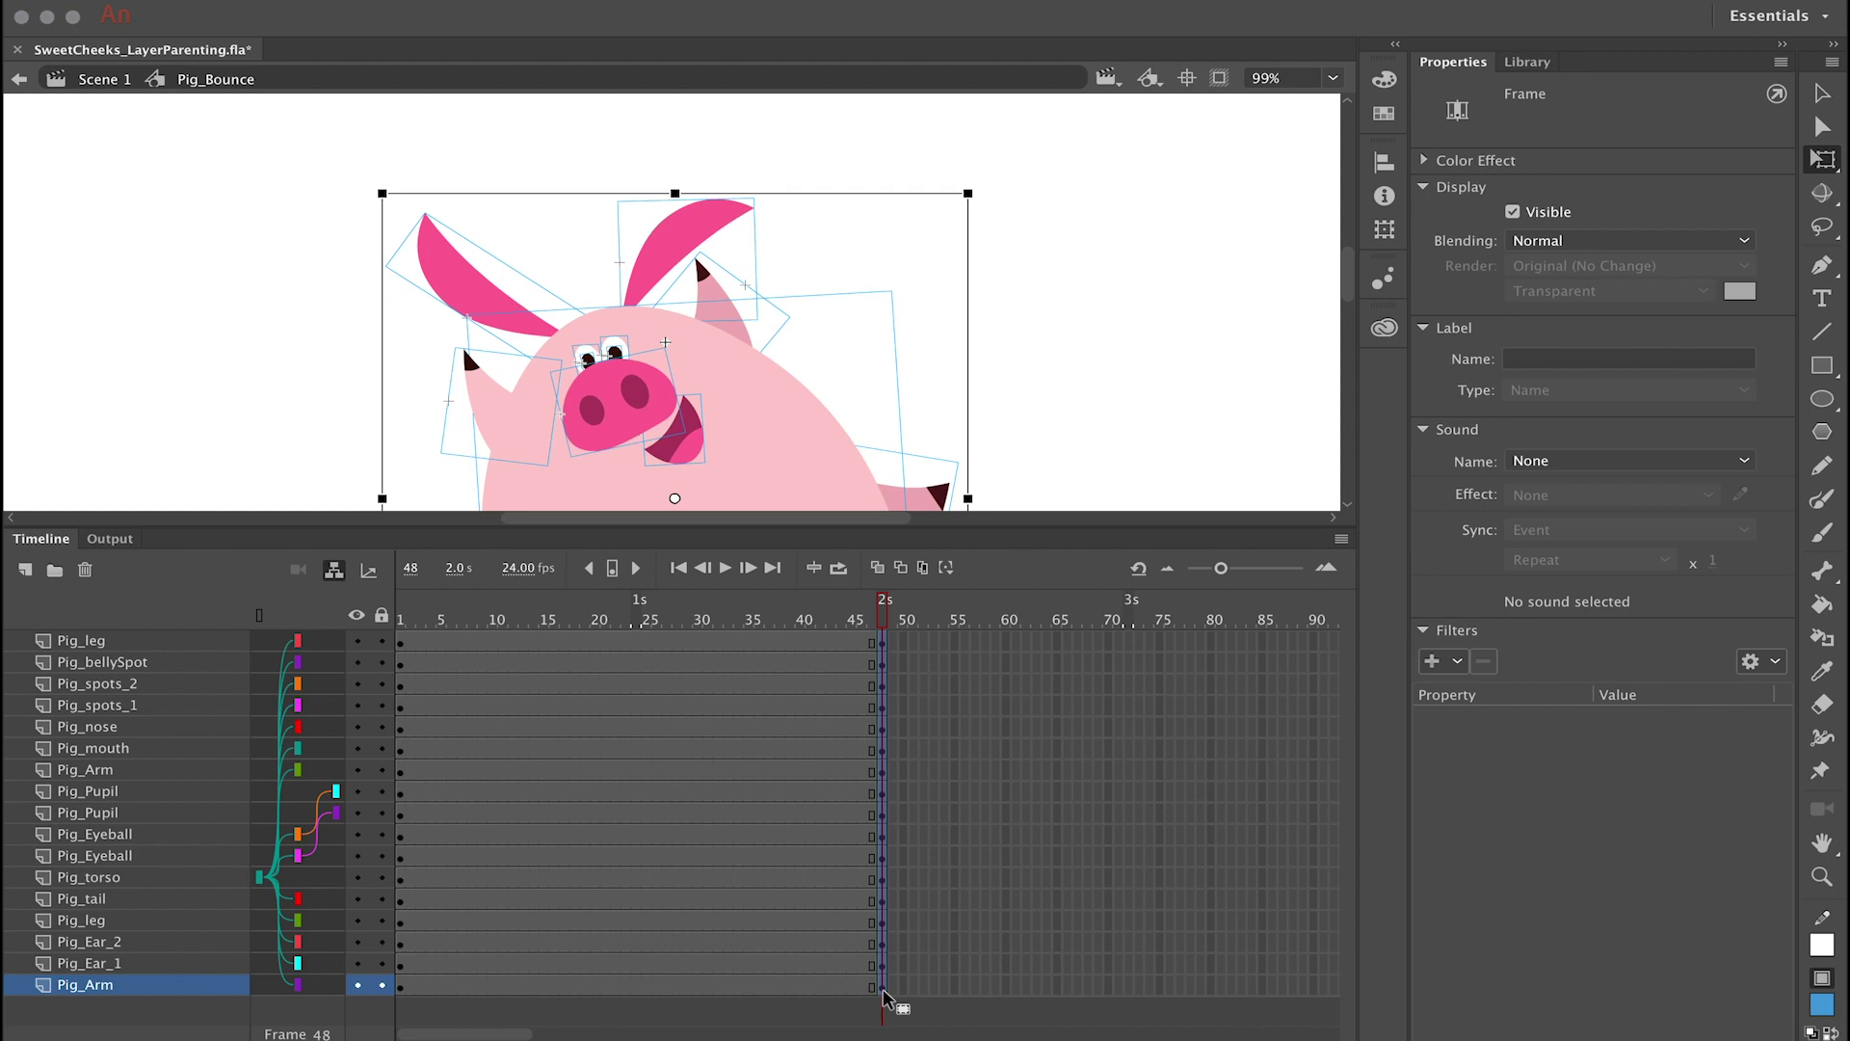
Step: At 25% zoom, drag the pig far below the stage at frame 48, then select the in-between frames
{"action": "key", "text": "super+minus"}
{"action": "key", "text": "super+minus"}
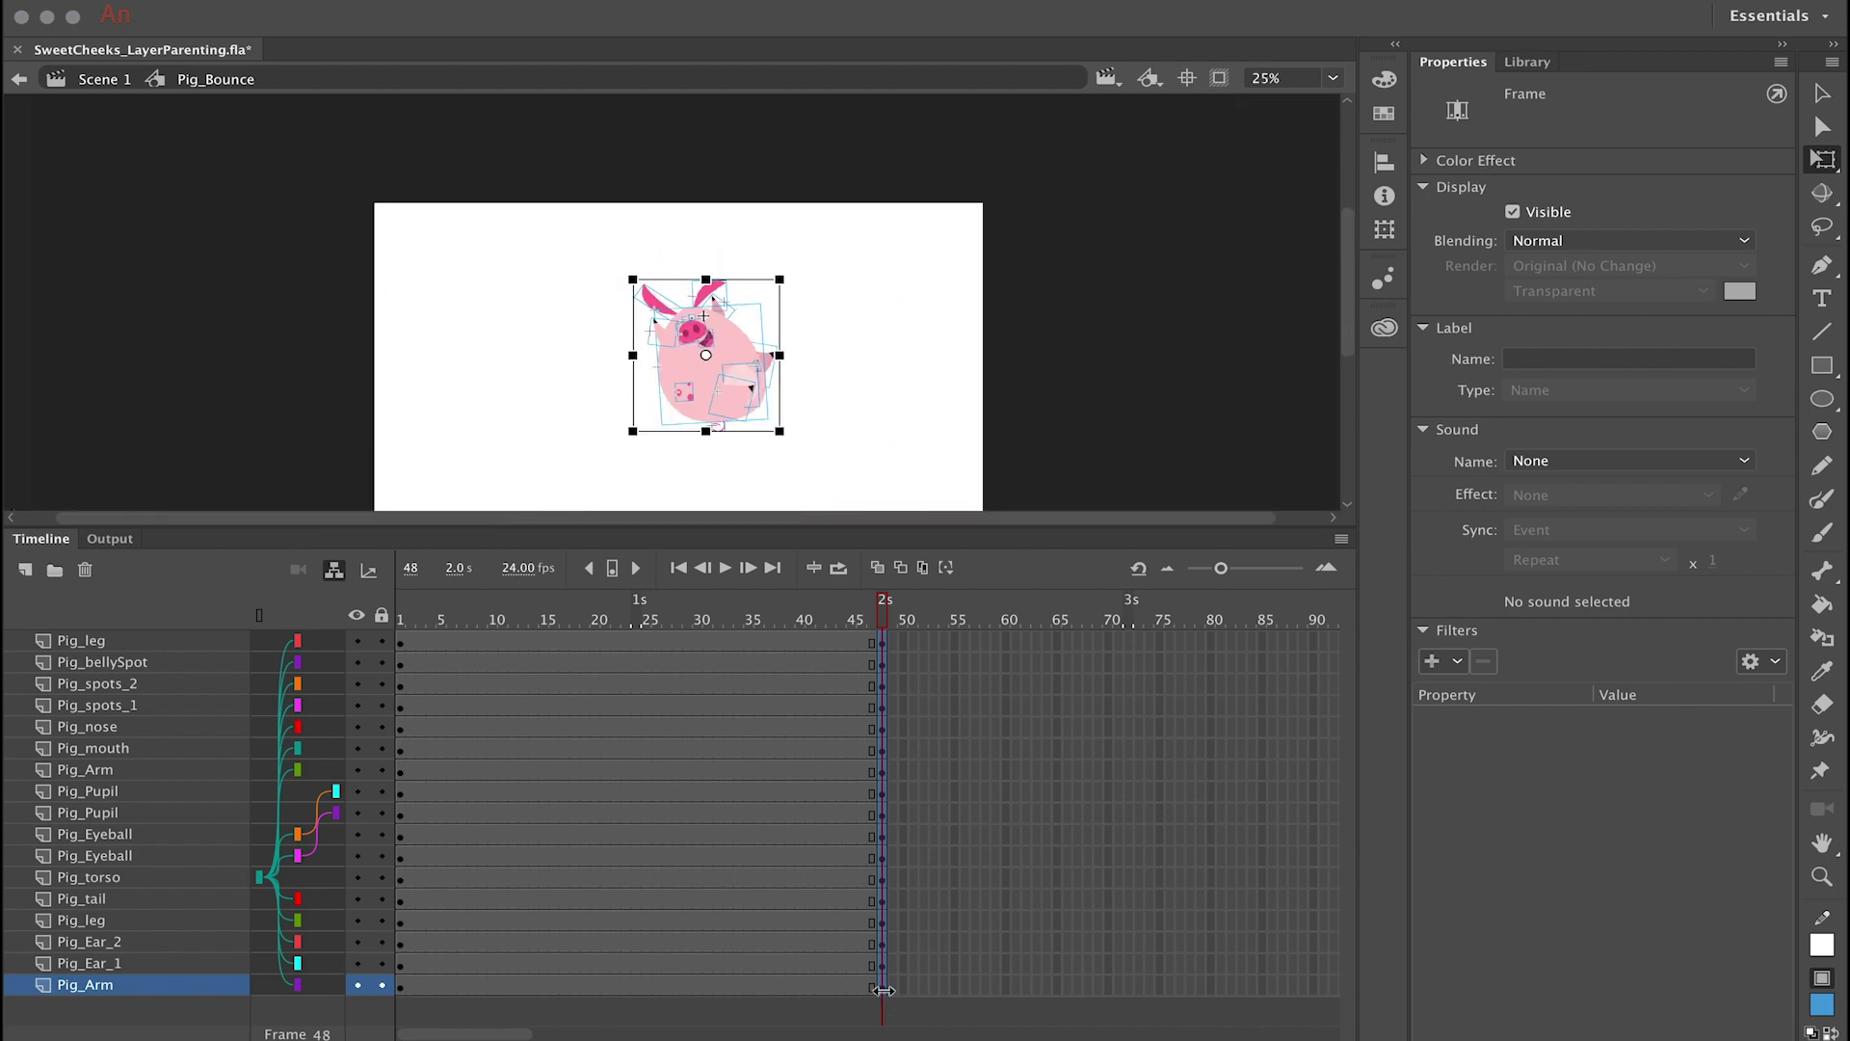
{"action": "left_click_drag", "start_coordinate": [864, 424], "coordinate": [853, 286]}
{"action": "key", "text": "v"}
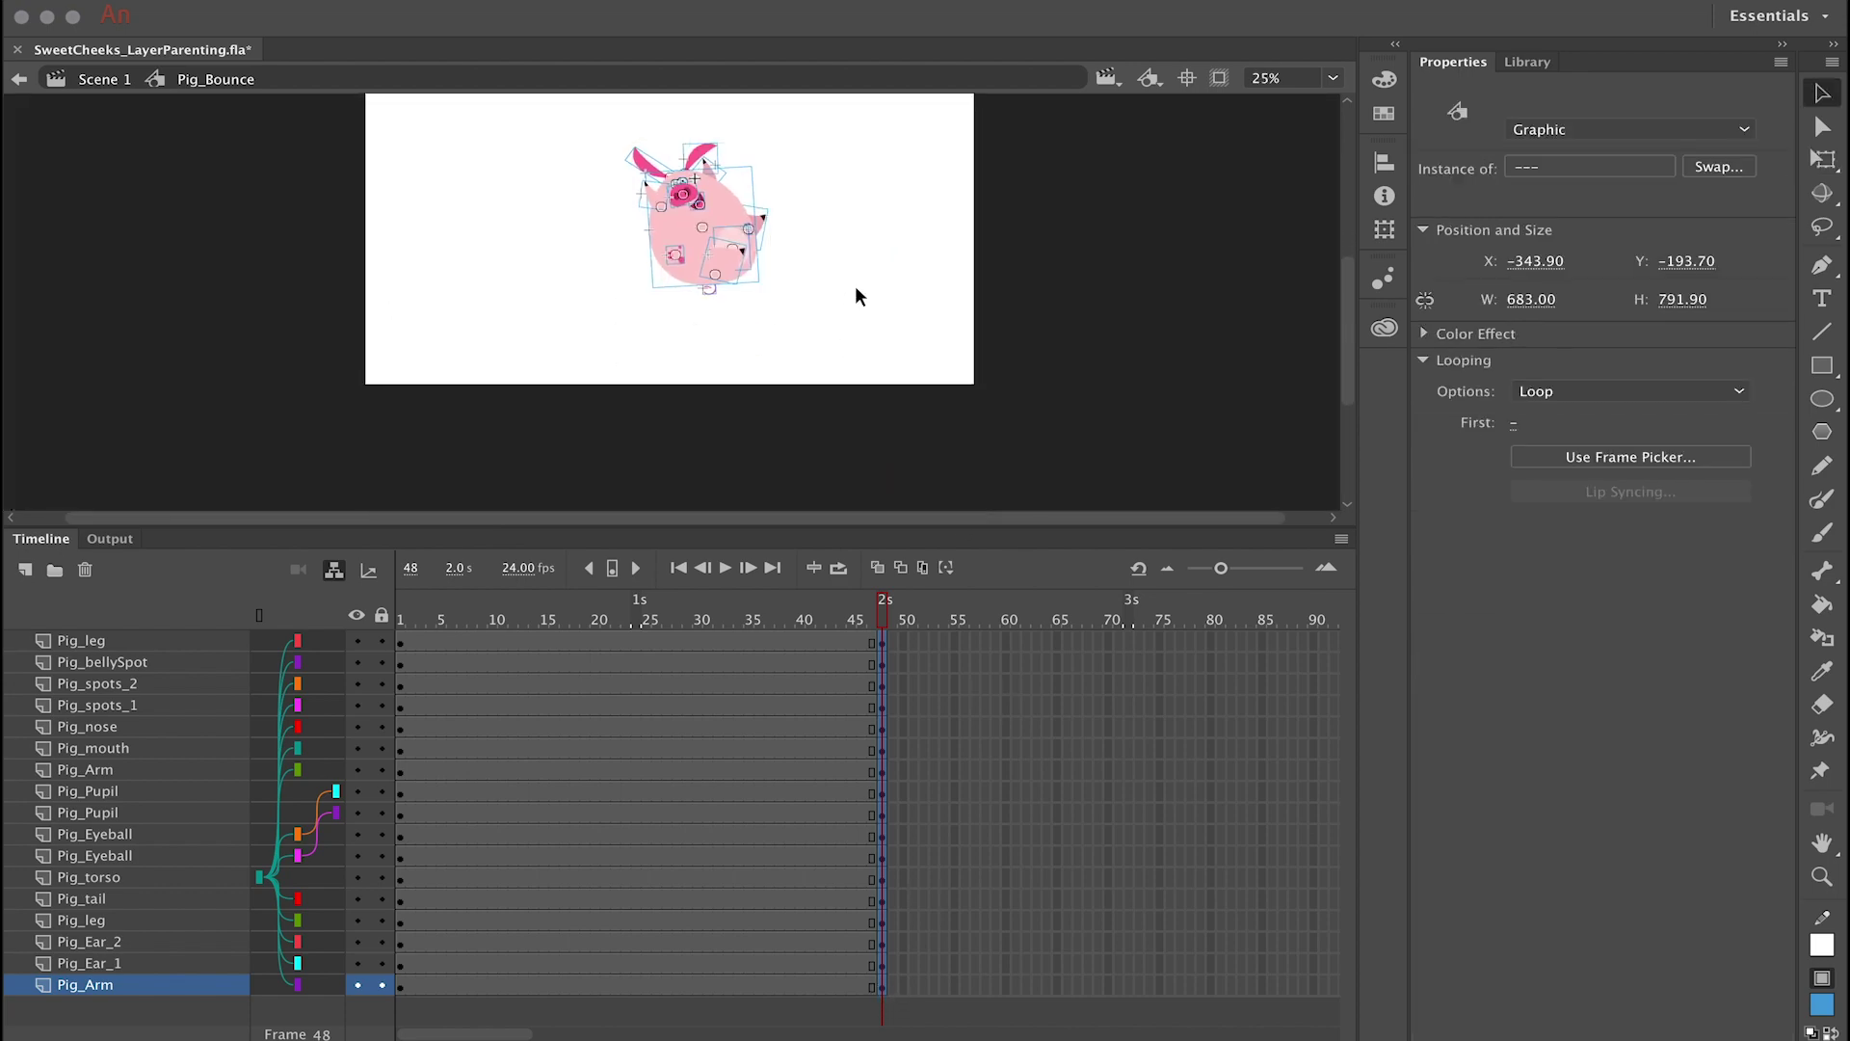
{"action": "left_click", "coordinate": [848, 243]}
{"action": "left_click_drag", "start_coordinate": [711, 212], "coordinate": [699, 491]}
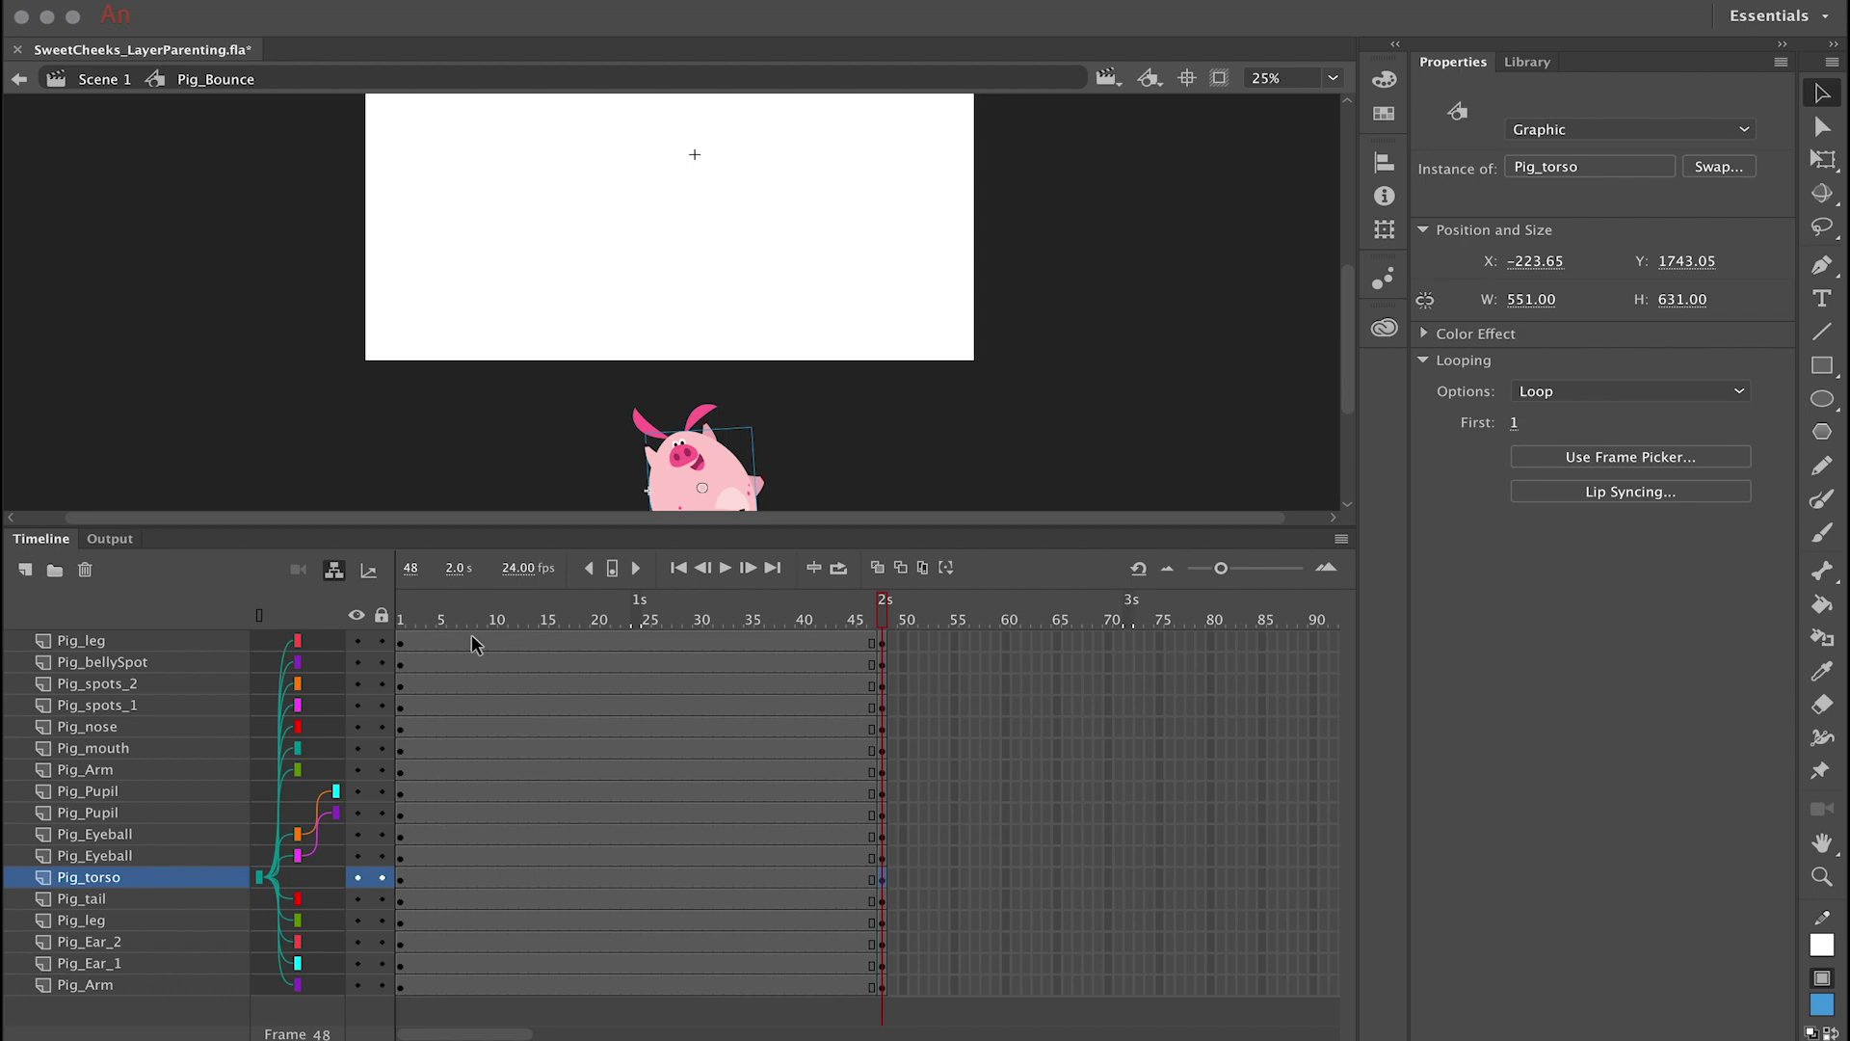
{"action": "left_click_drag", "start_coordinate": [471, 640], "coordinate": [696, 975]}
Step: Create classic tweens spanning frames 1 to 48 on all pig layers
{"action": "right_click", "coordinate": [583, 732]}
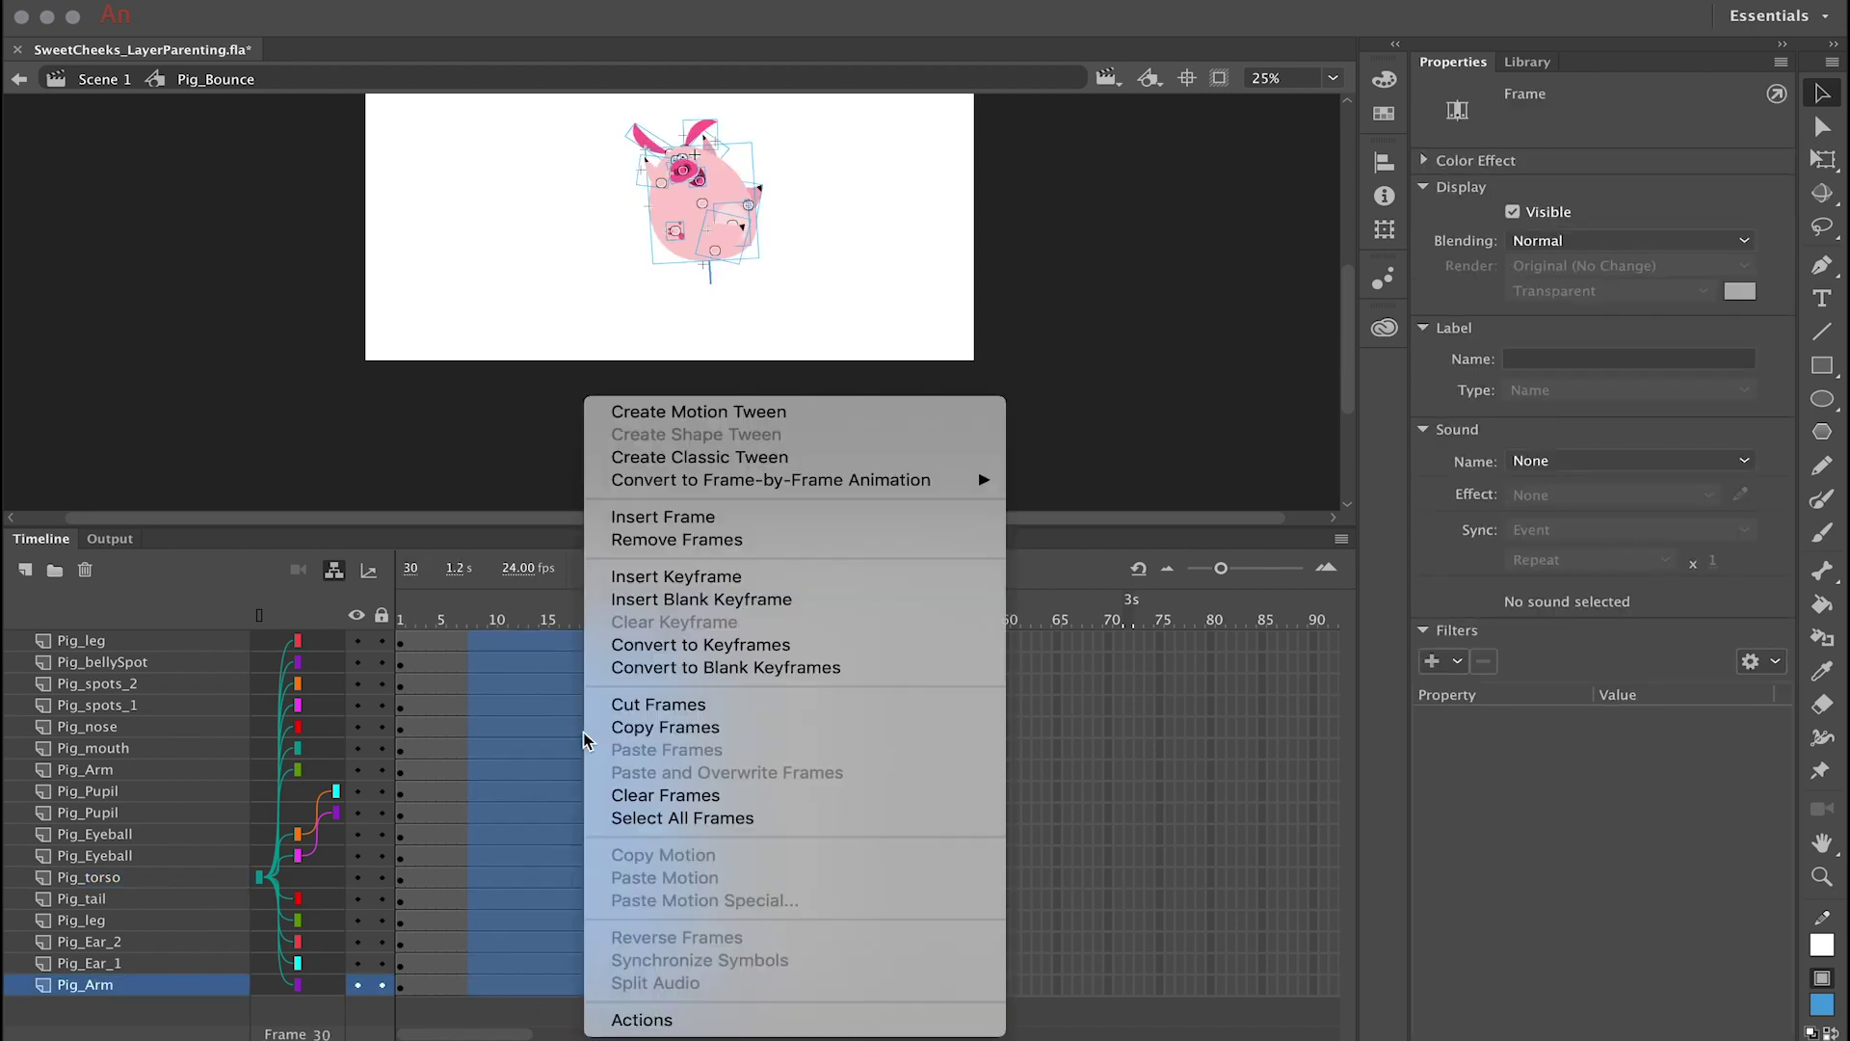
{"action": "left_click", "coordinate": [812, 459]}
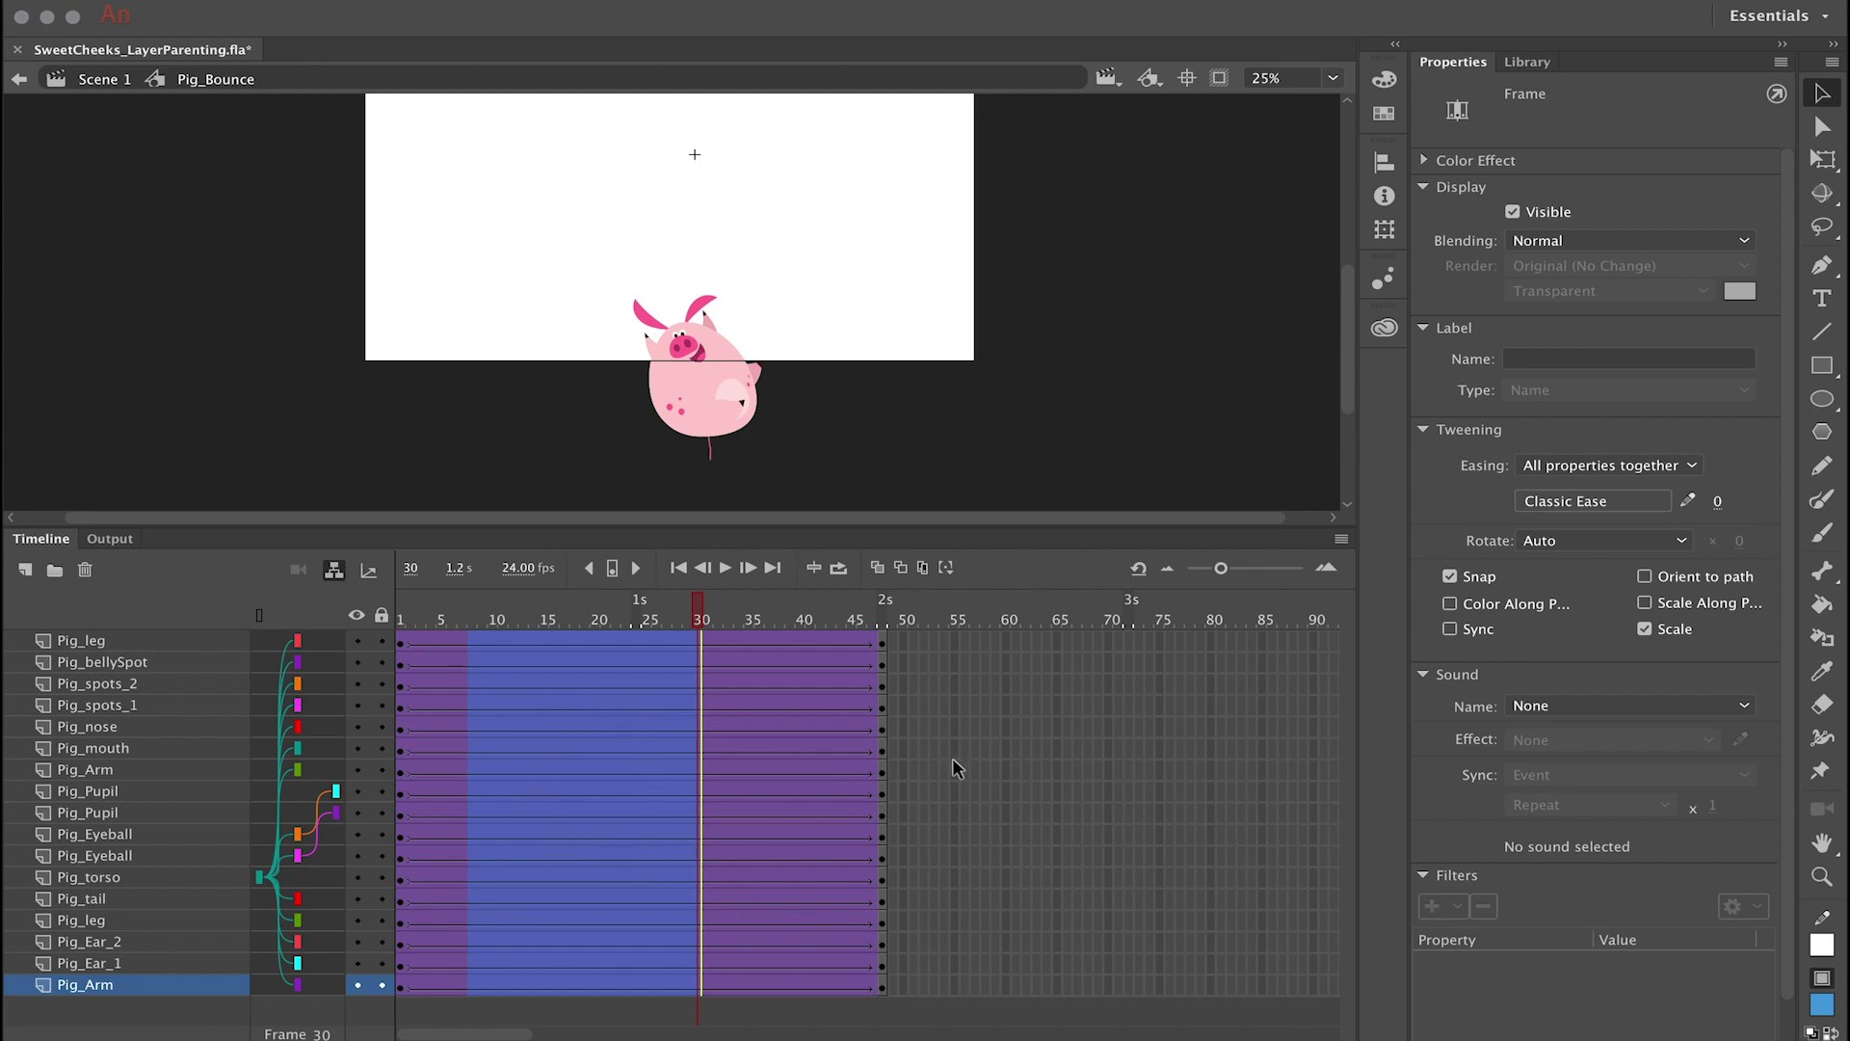
{"action": "left_click", "coordinate": [1565, 502]}
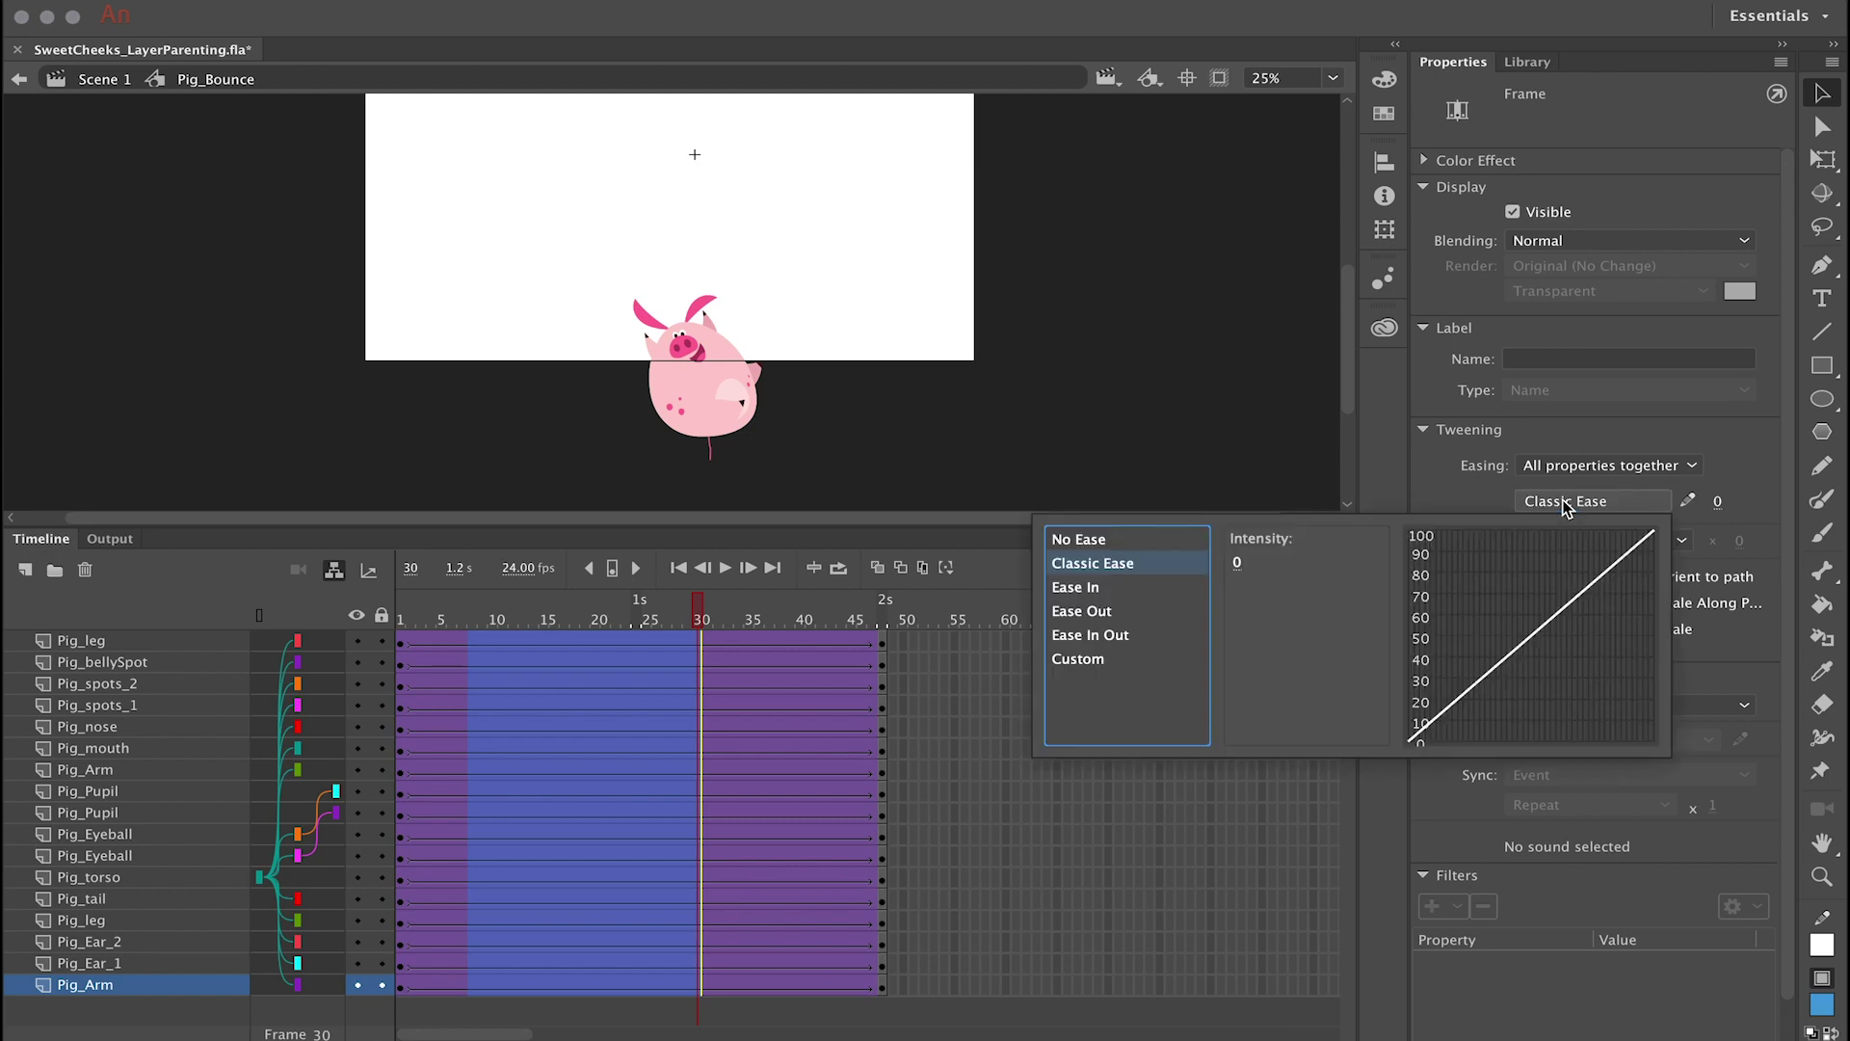
Step: Apply the Cubic Ease In preset to all the classic tweens
{"action": "left_click", "coordinate": [1122, 594]}
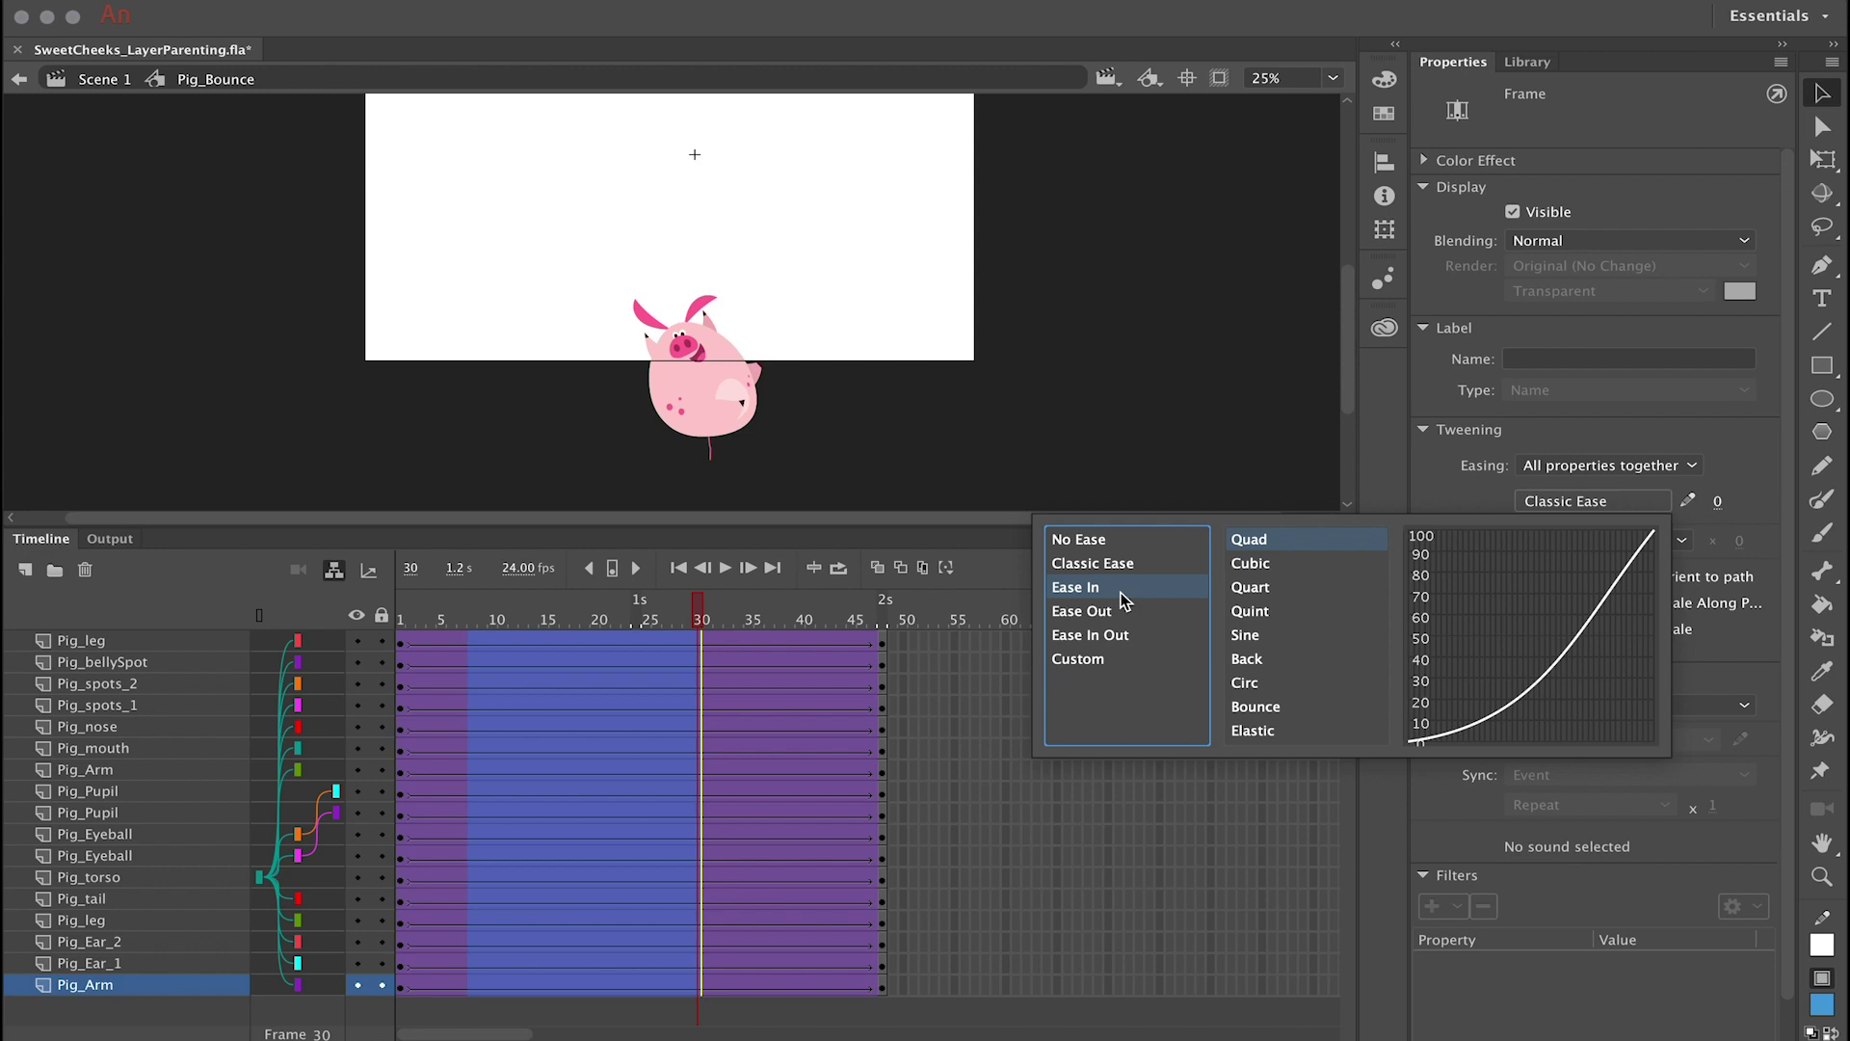
{"action": "left_click", "coordinate": [1287, 563]}
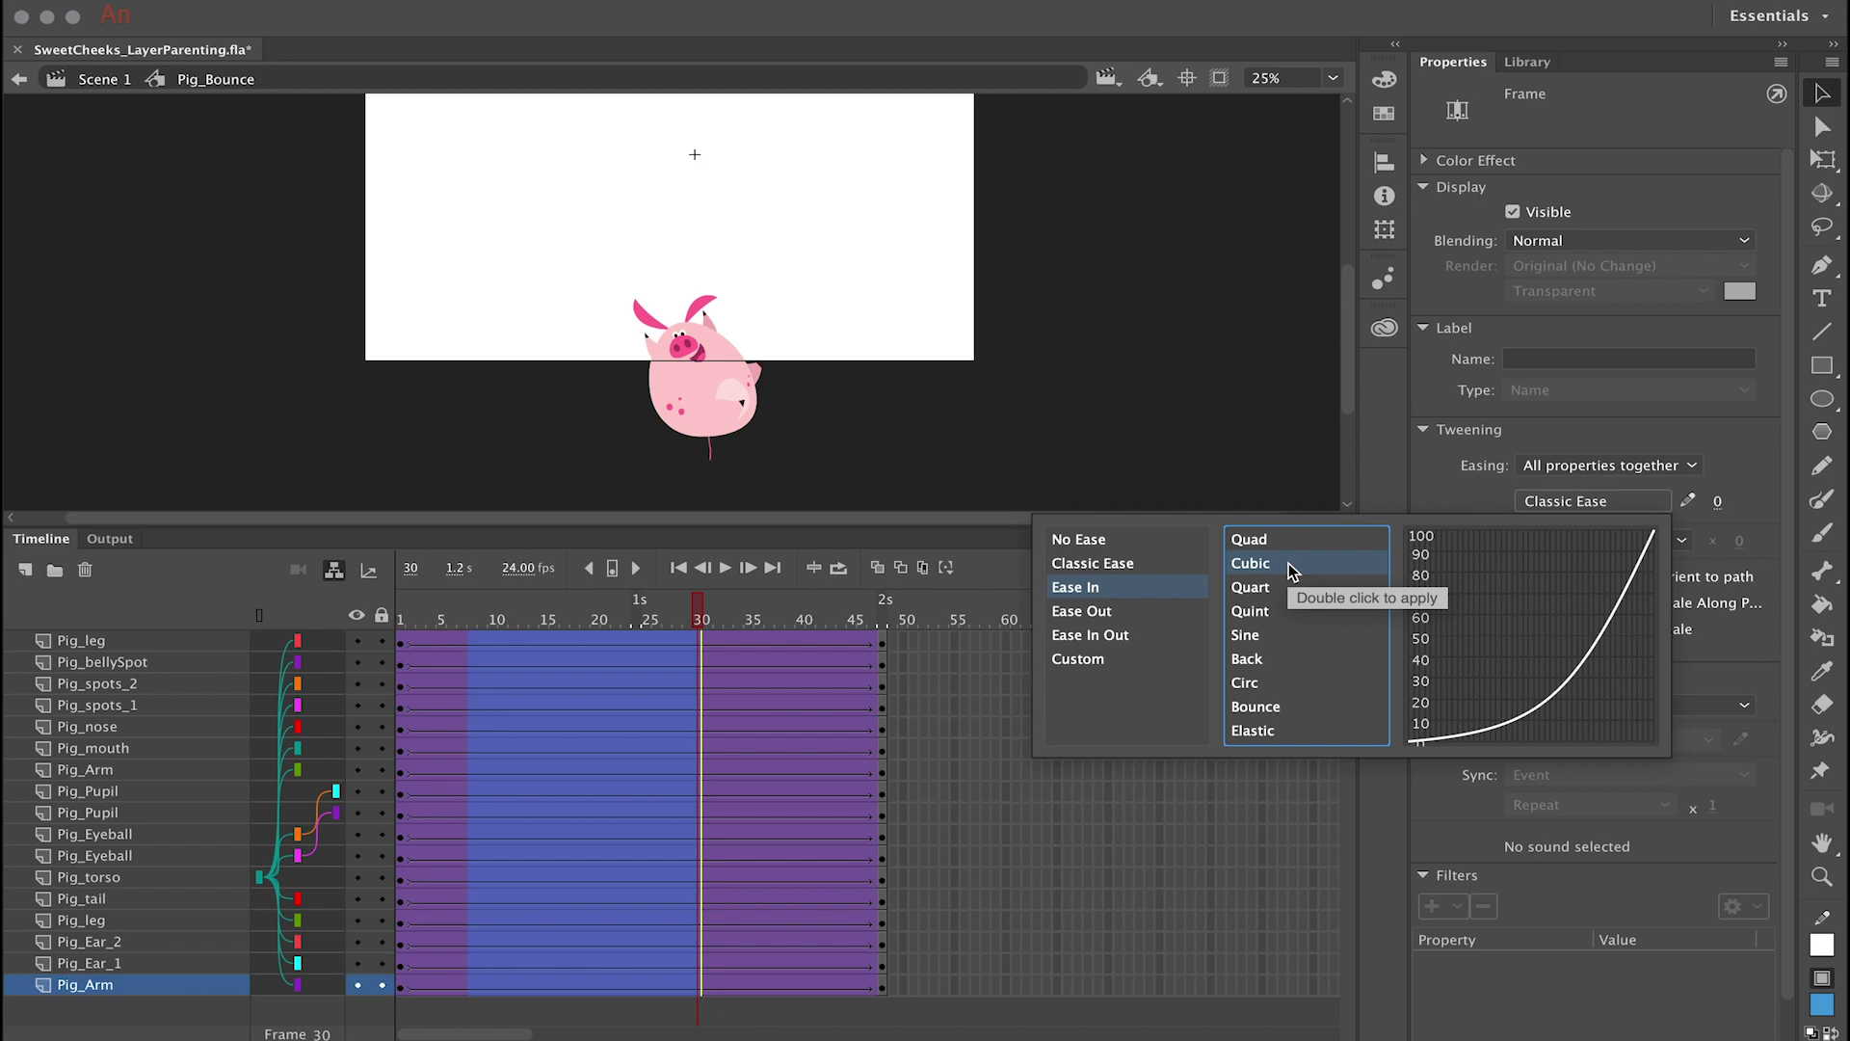
{"action": "double_click", "coordinate": [1290, 565]}
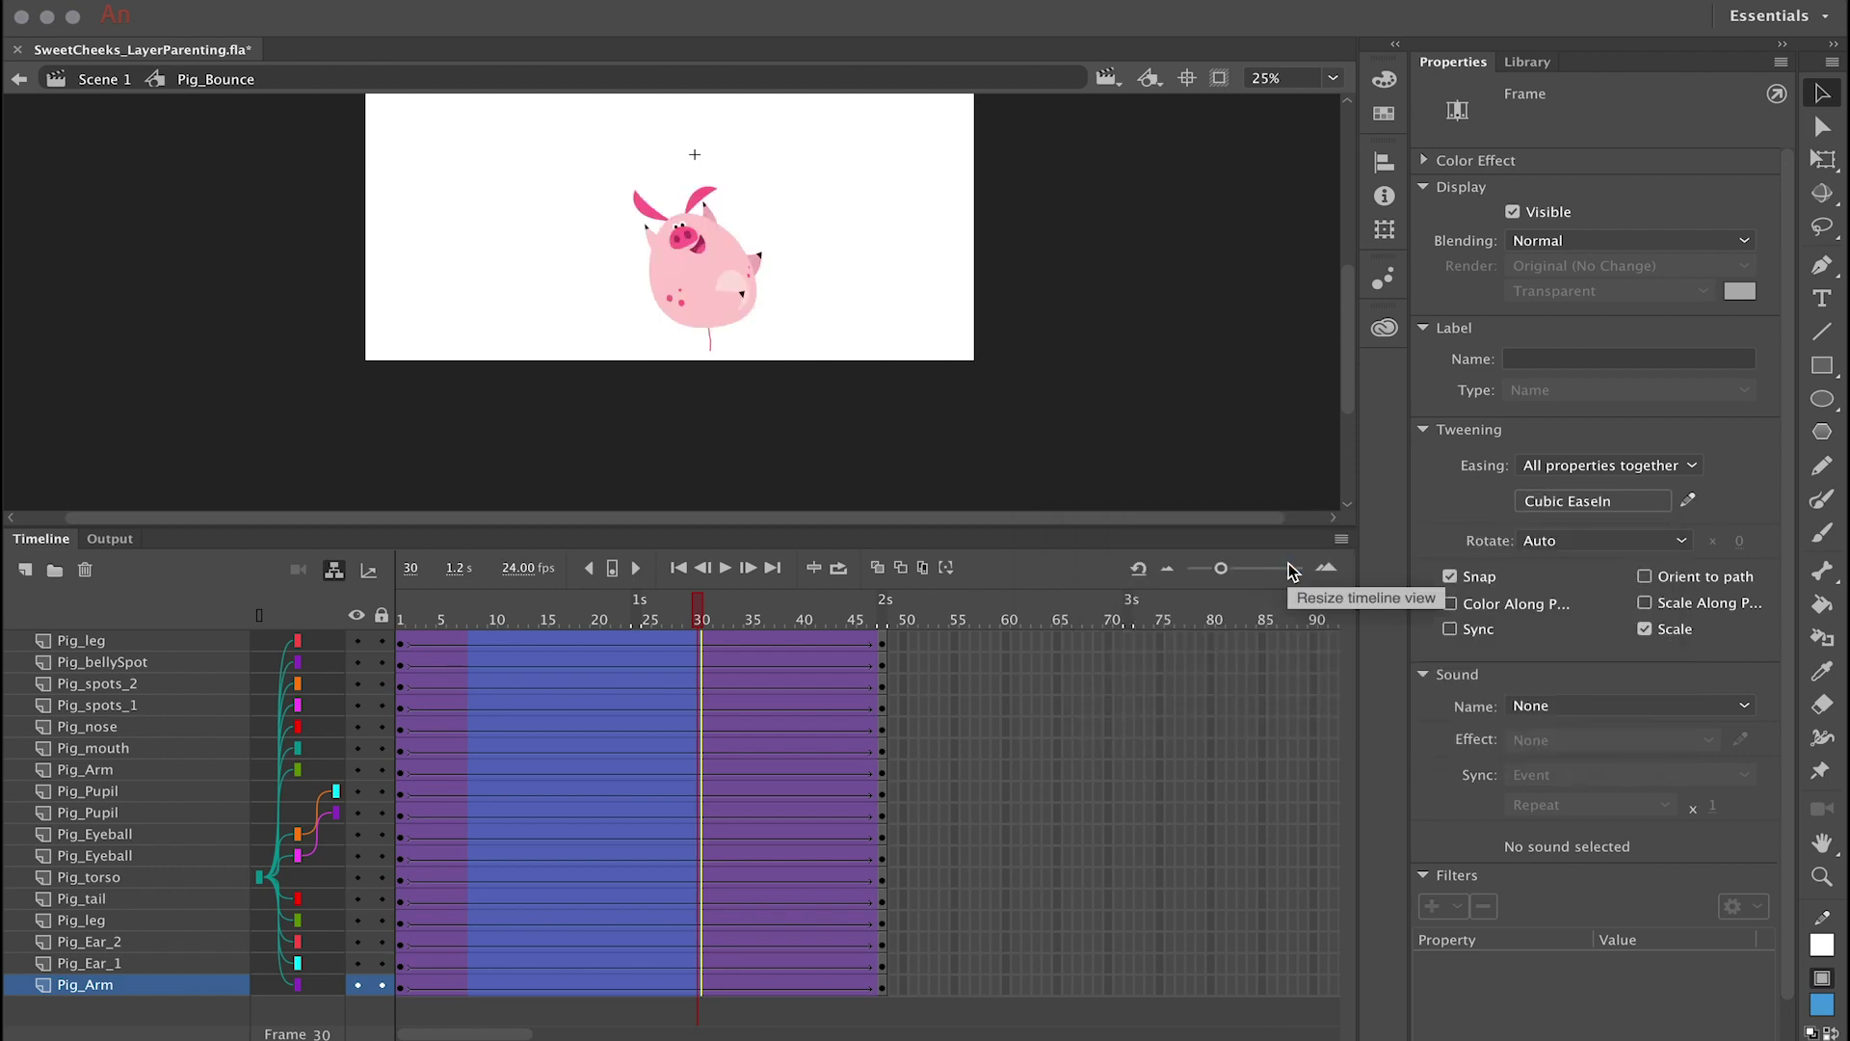
Step: Rewind to frame 1 and play the current falling animation
{"action": "left_click", "coordinate": [544, 611]}
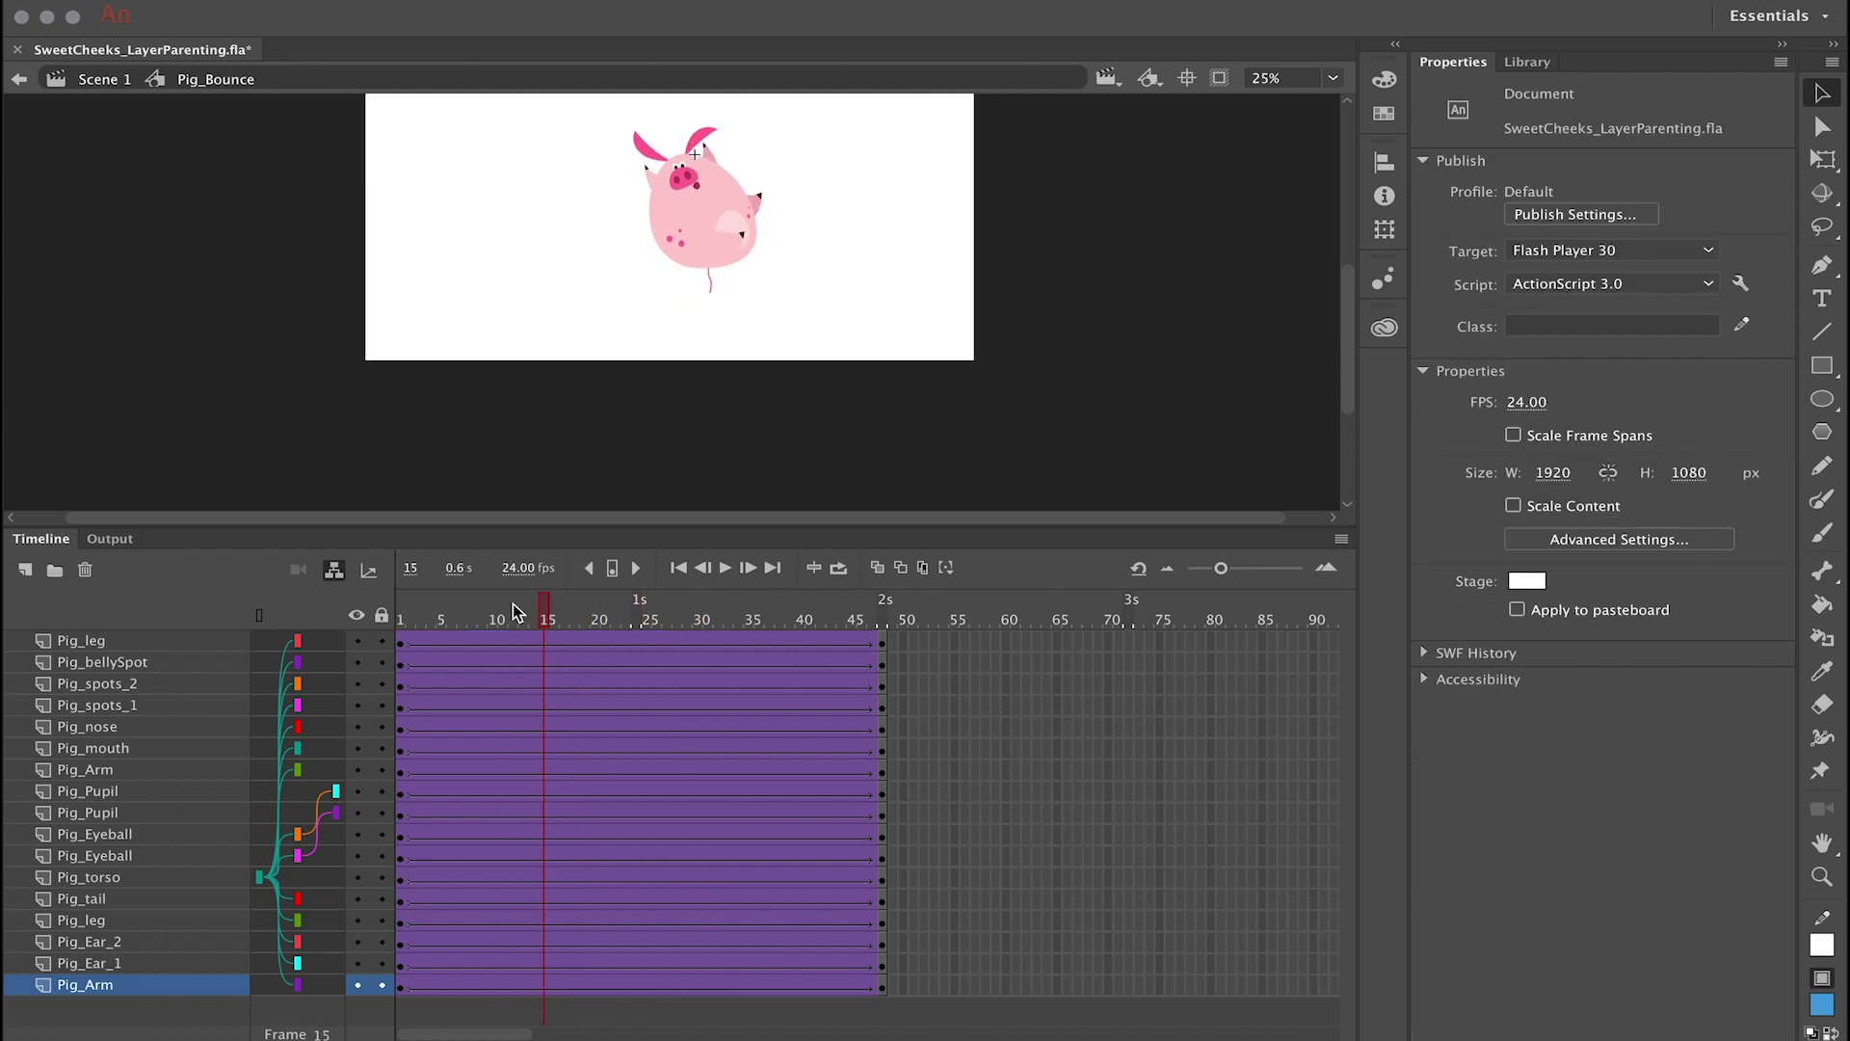
{"action": "left_click_drag", "start_coordinate": [516, 611], "coordinate": [399, 609]}
{"action": "key", "text": "Return"}
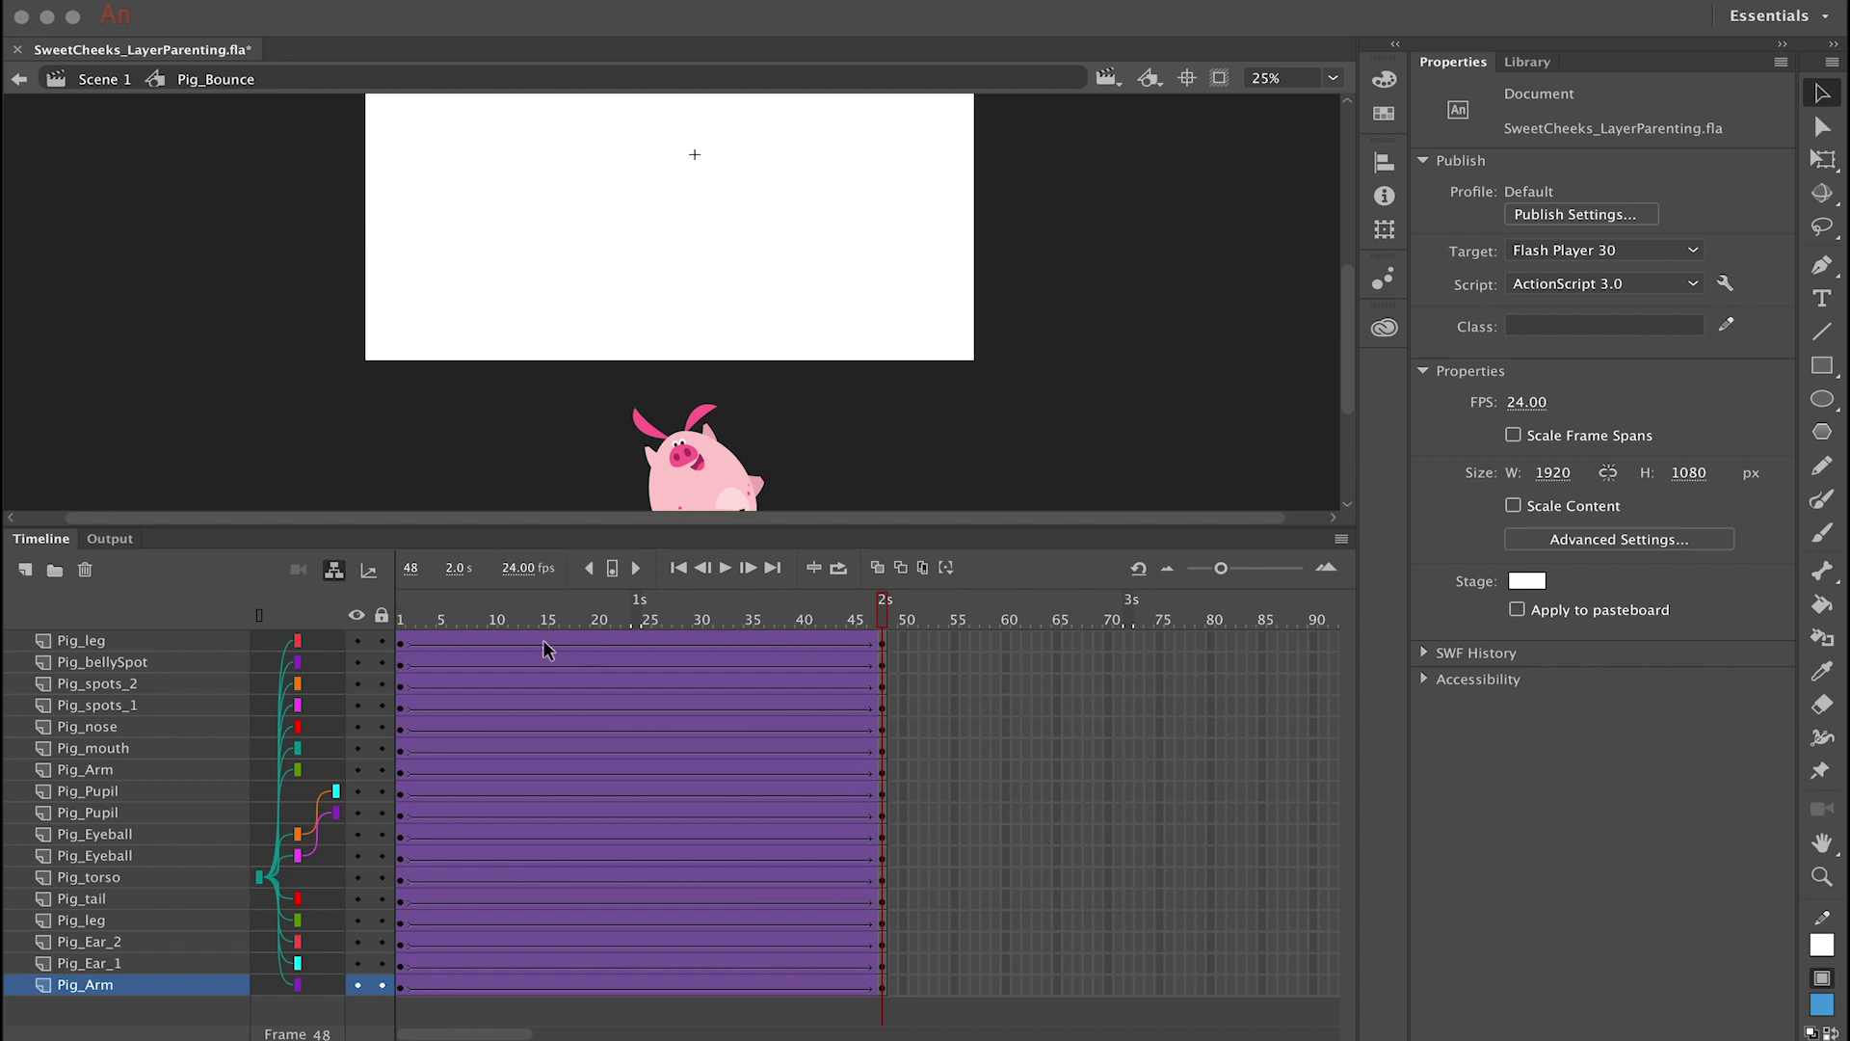
Step: Remove frames 15–25 on all layers so the tweens end near frame 35, then replay from frame 1
{"action": "left_click_drag", "start_coordinate": [541, 639], "coordinate": [663, 981]}
{"action": "right_click", "coordinate": [626, 837]}
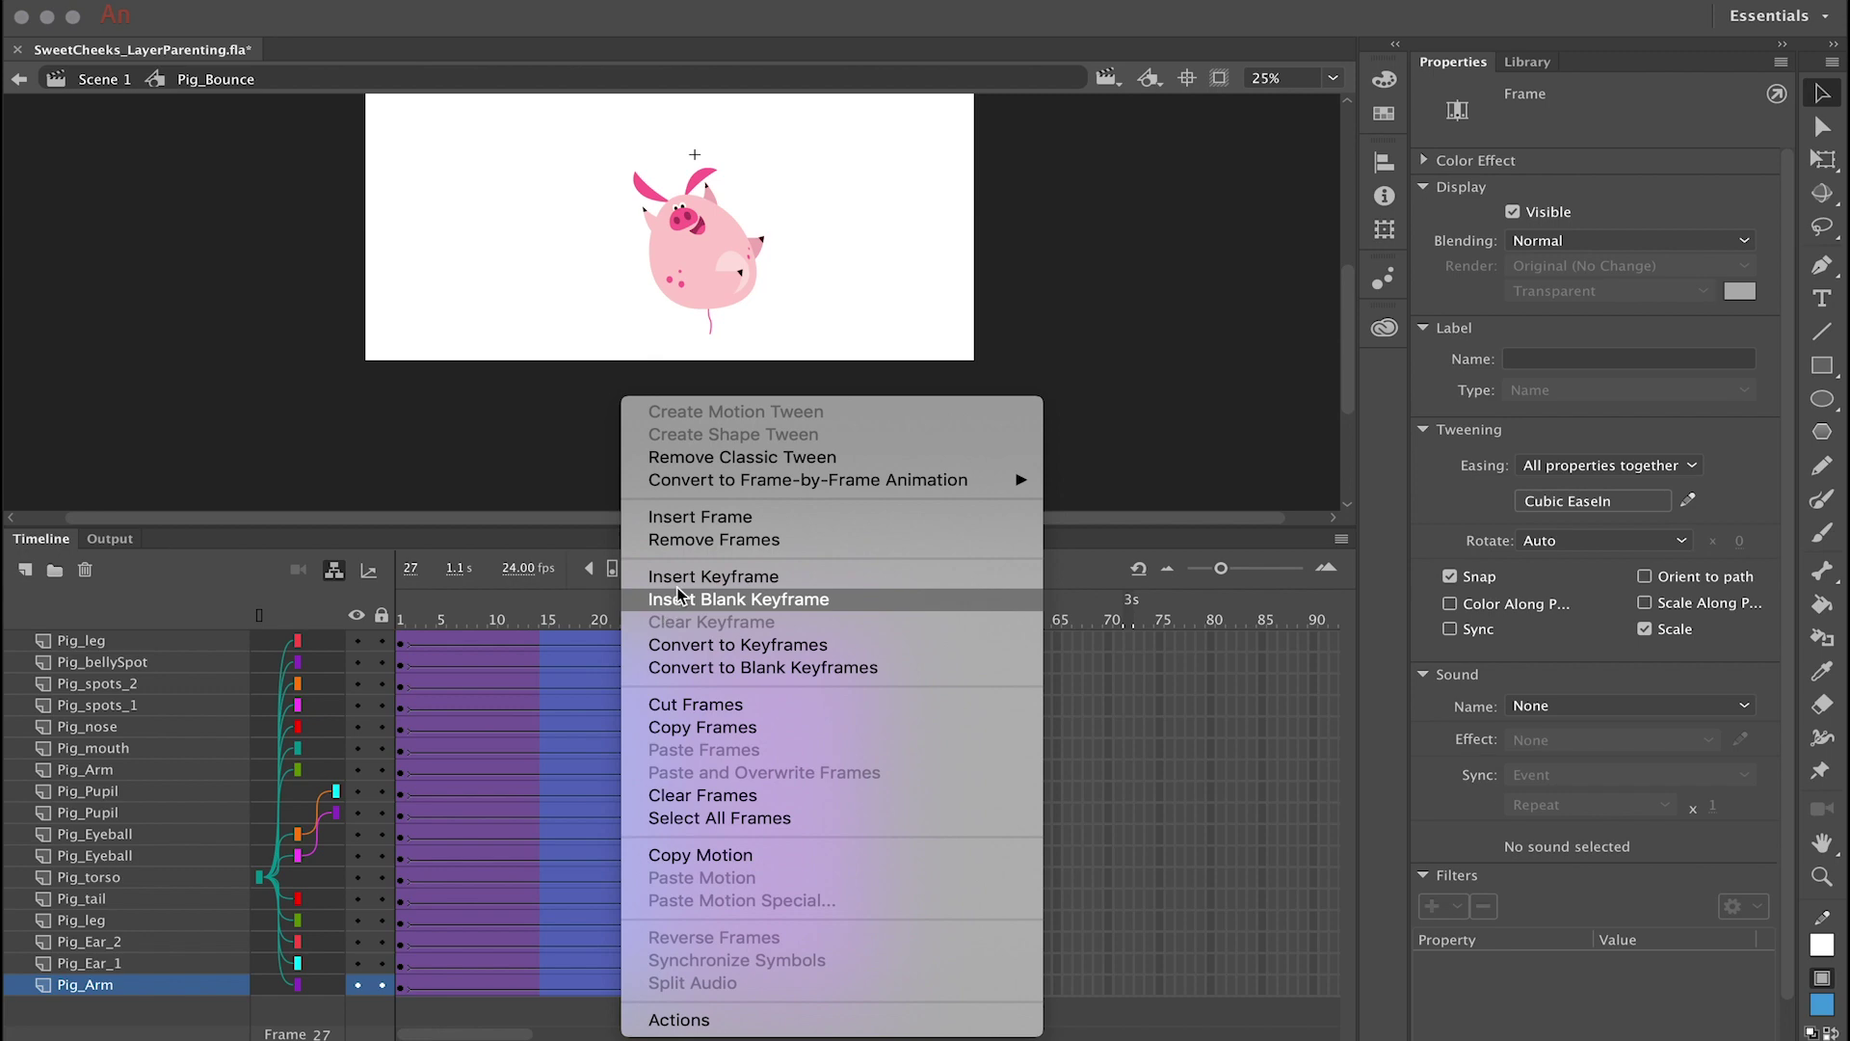
{"action": "left_click", "coordinate": [714, 539]}
{"action": "left_click", "coordinate": [399, 618]}
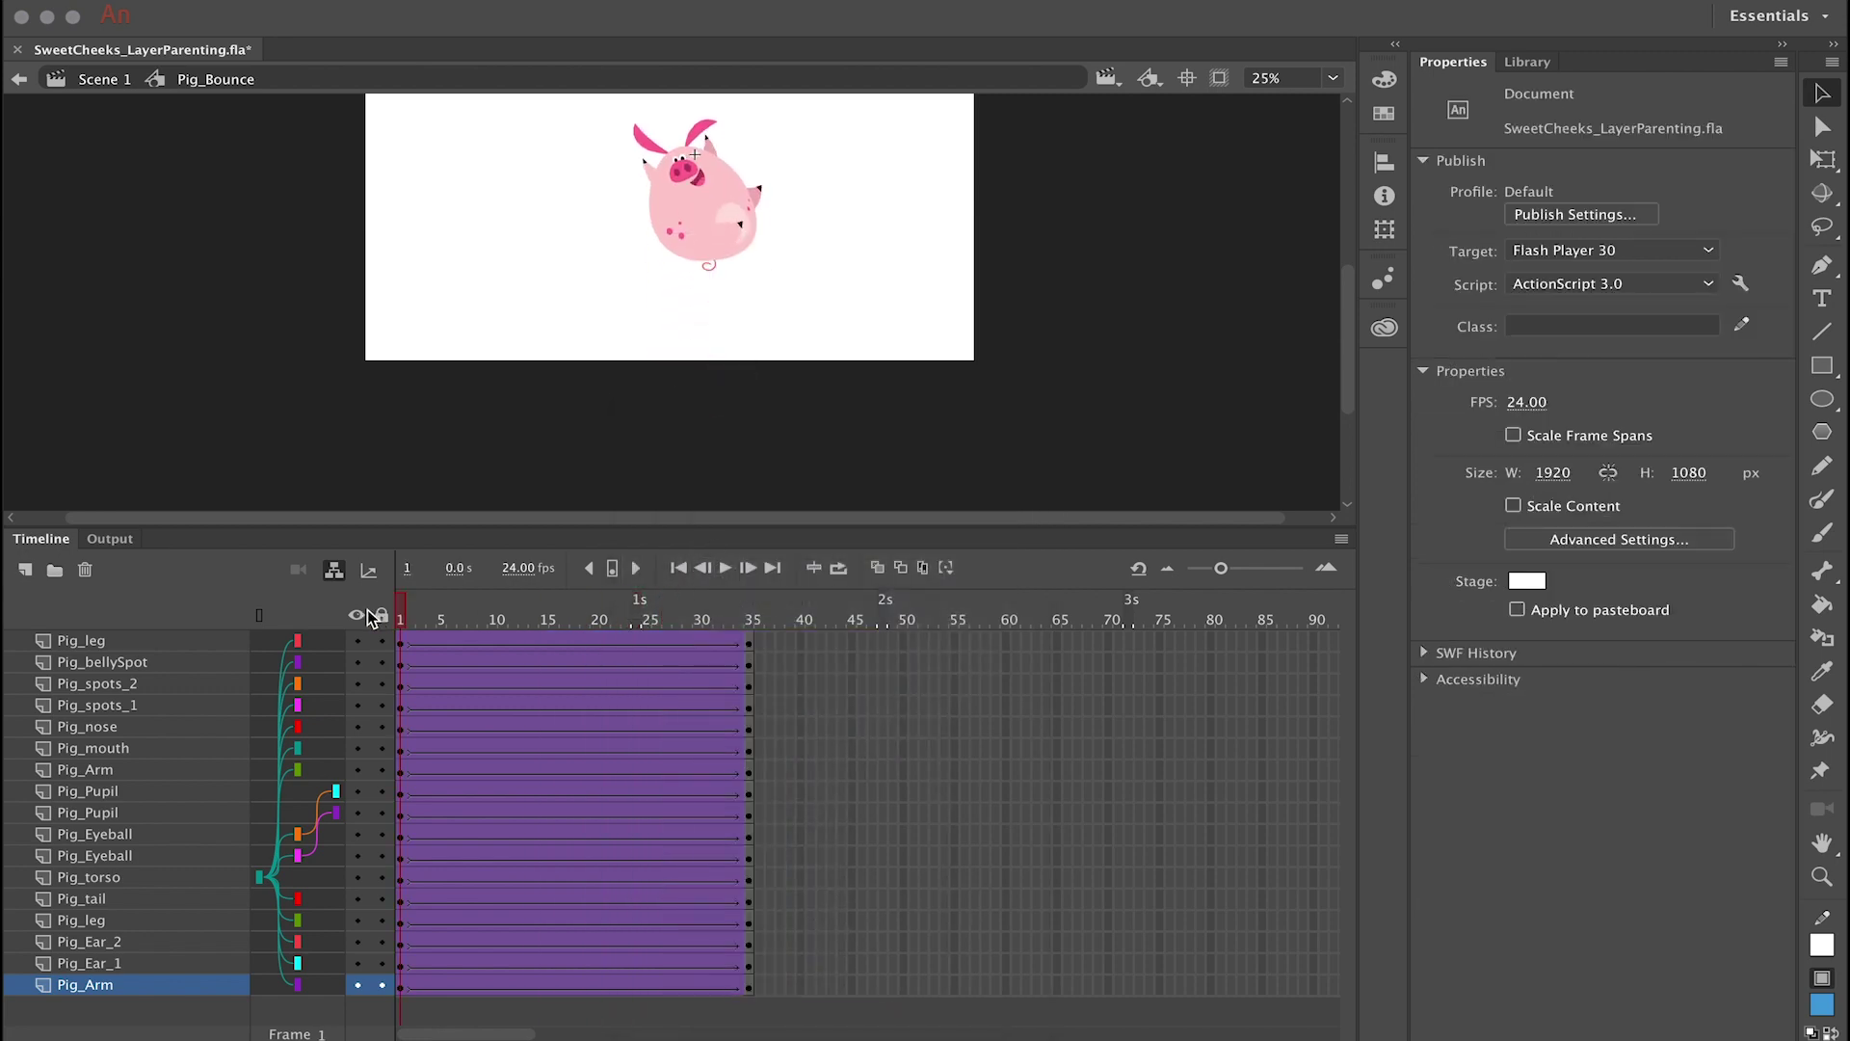
{"action": "key", "text": "Return"}
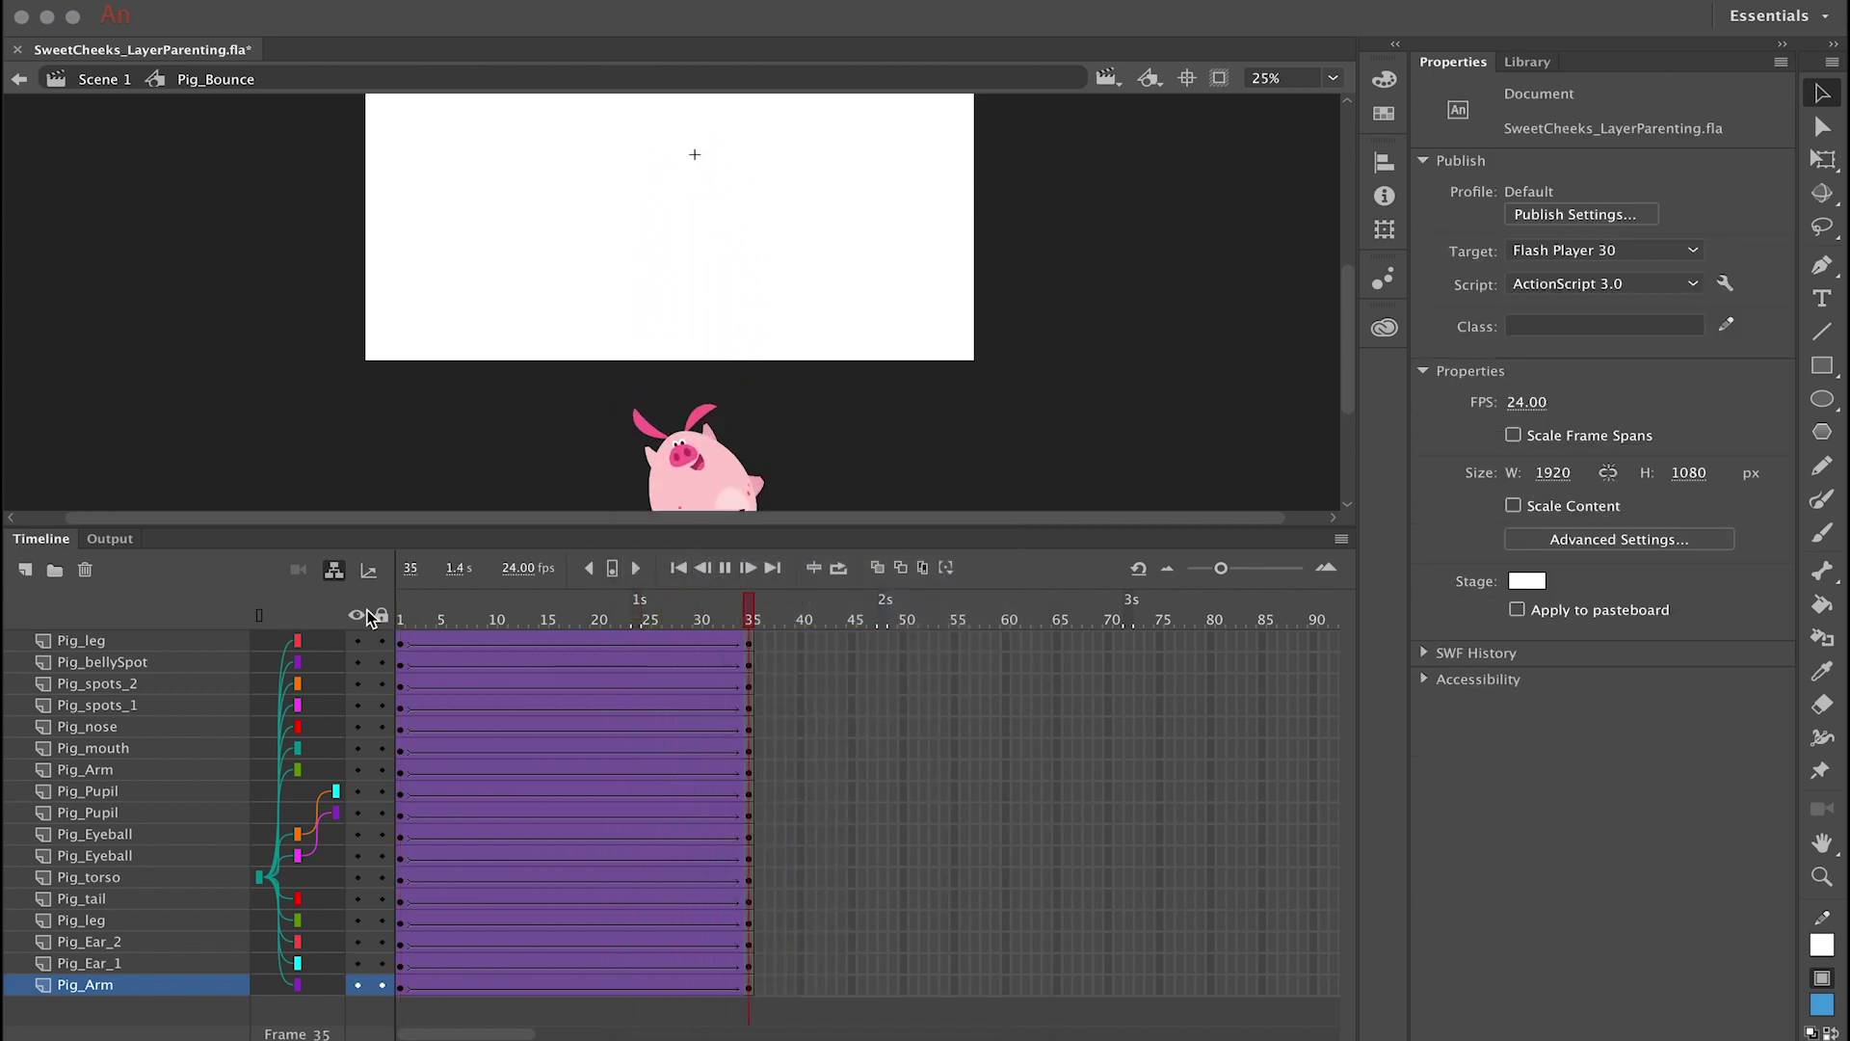